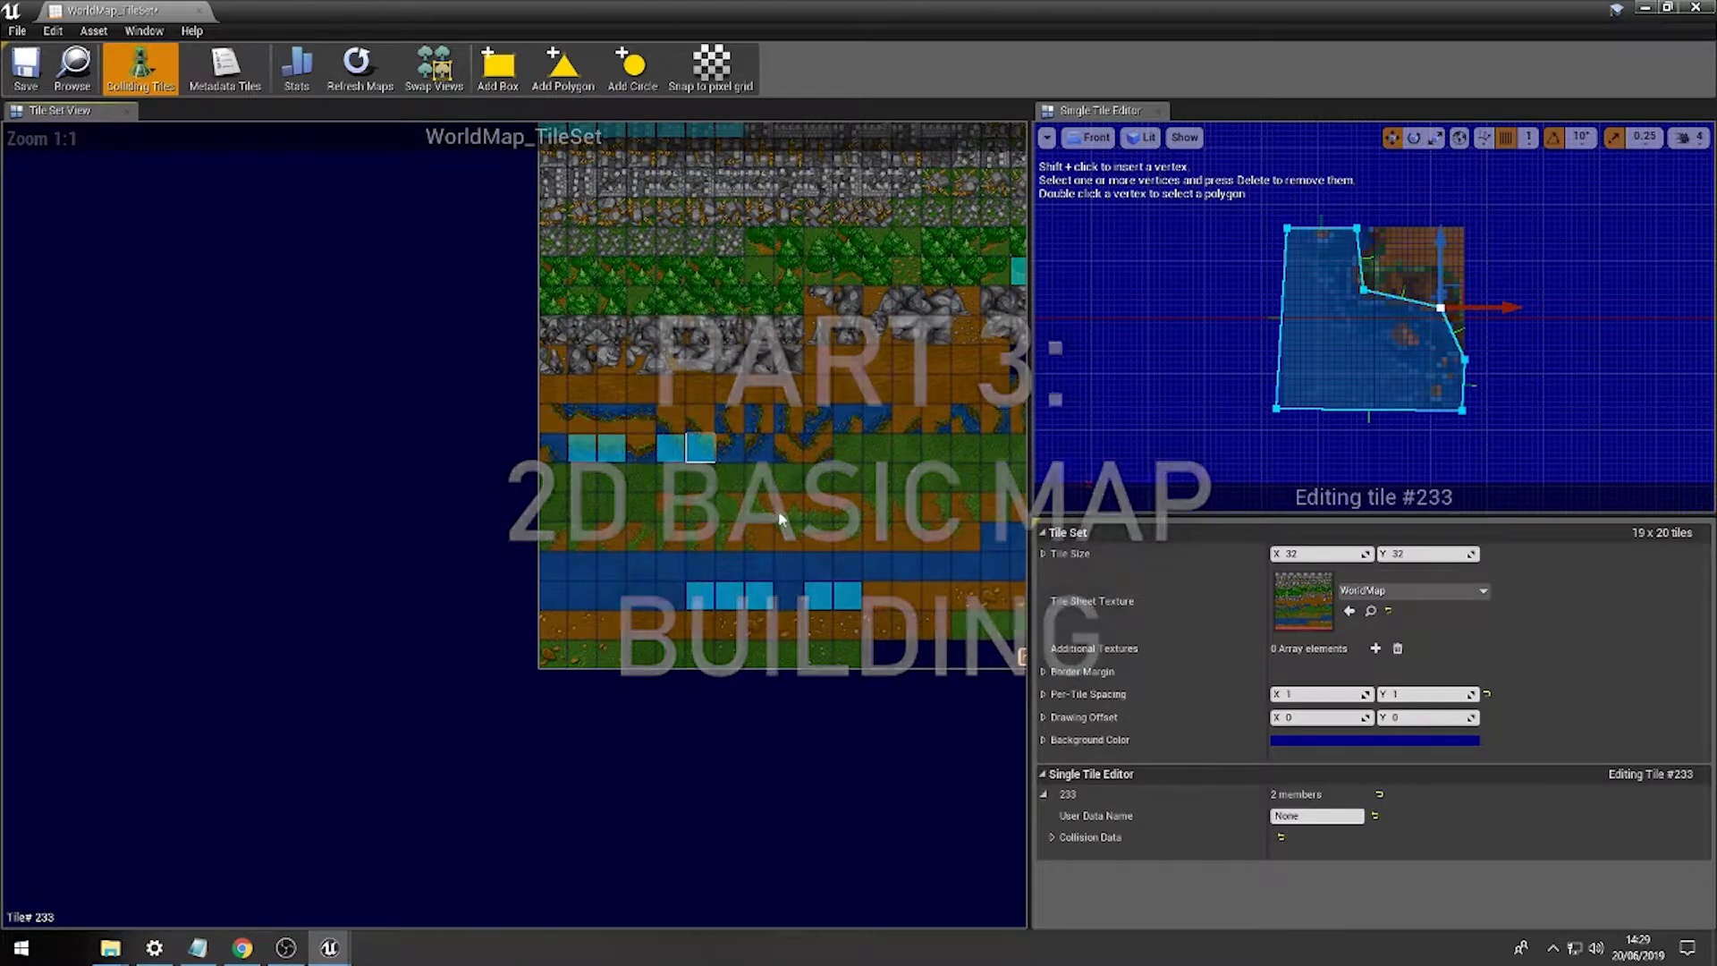
Move the lower-left vertex of tile #233's collision polygon onto the tile's edge.
right_drag(778, 513, 704, 517)
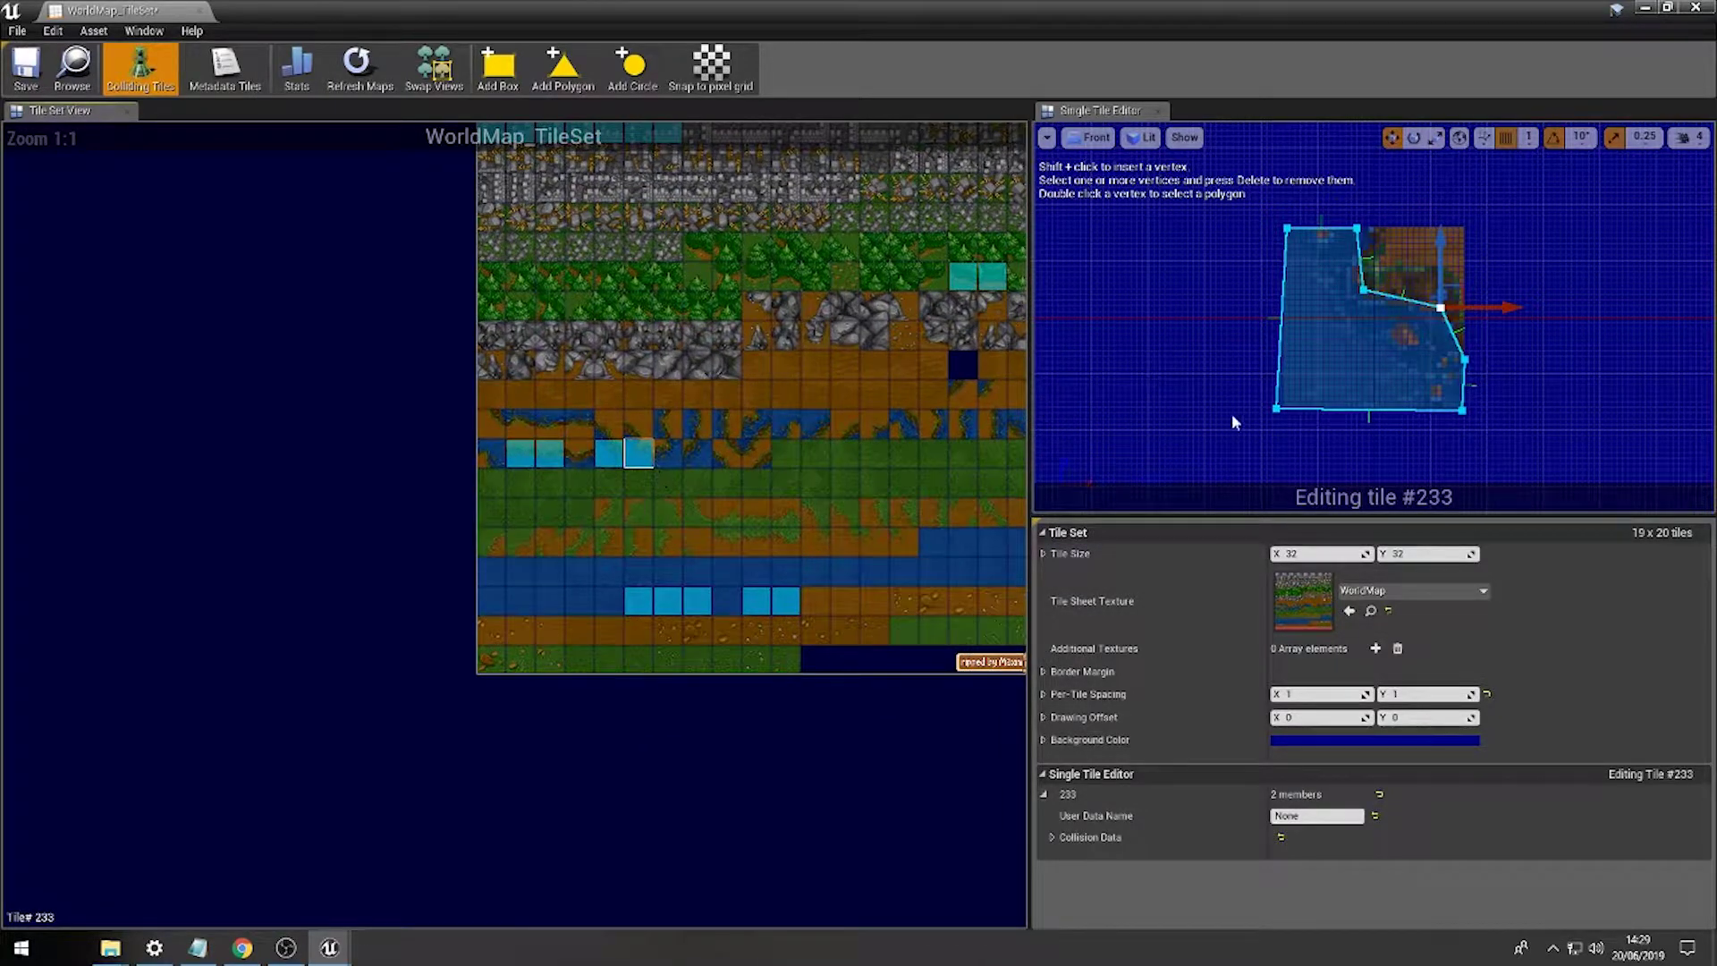
click(1277, 411)
drag(1328, 411, 1333, 410)
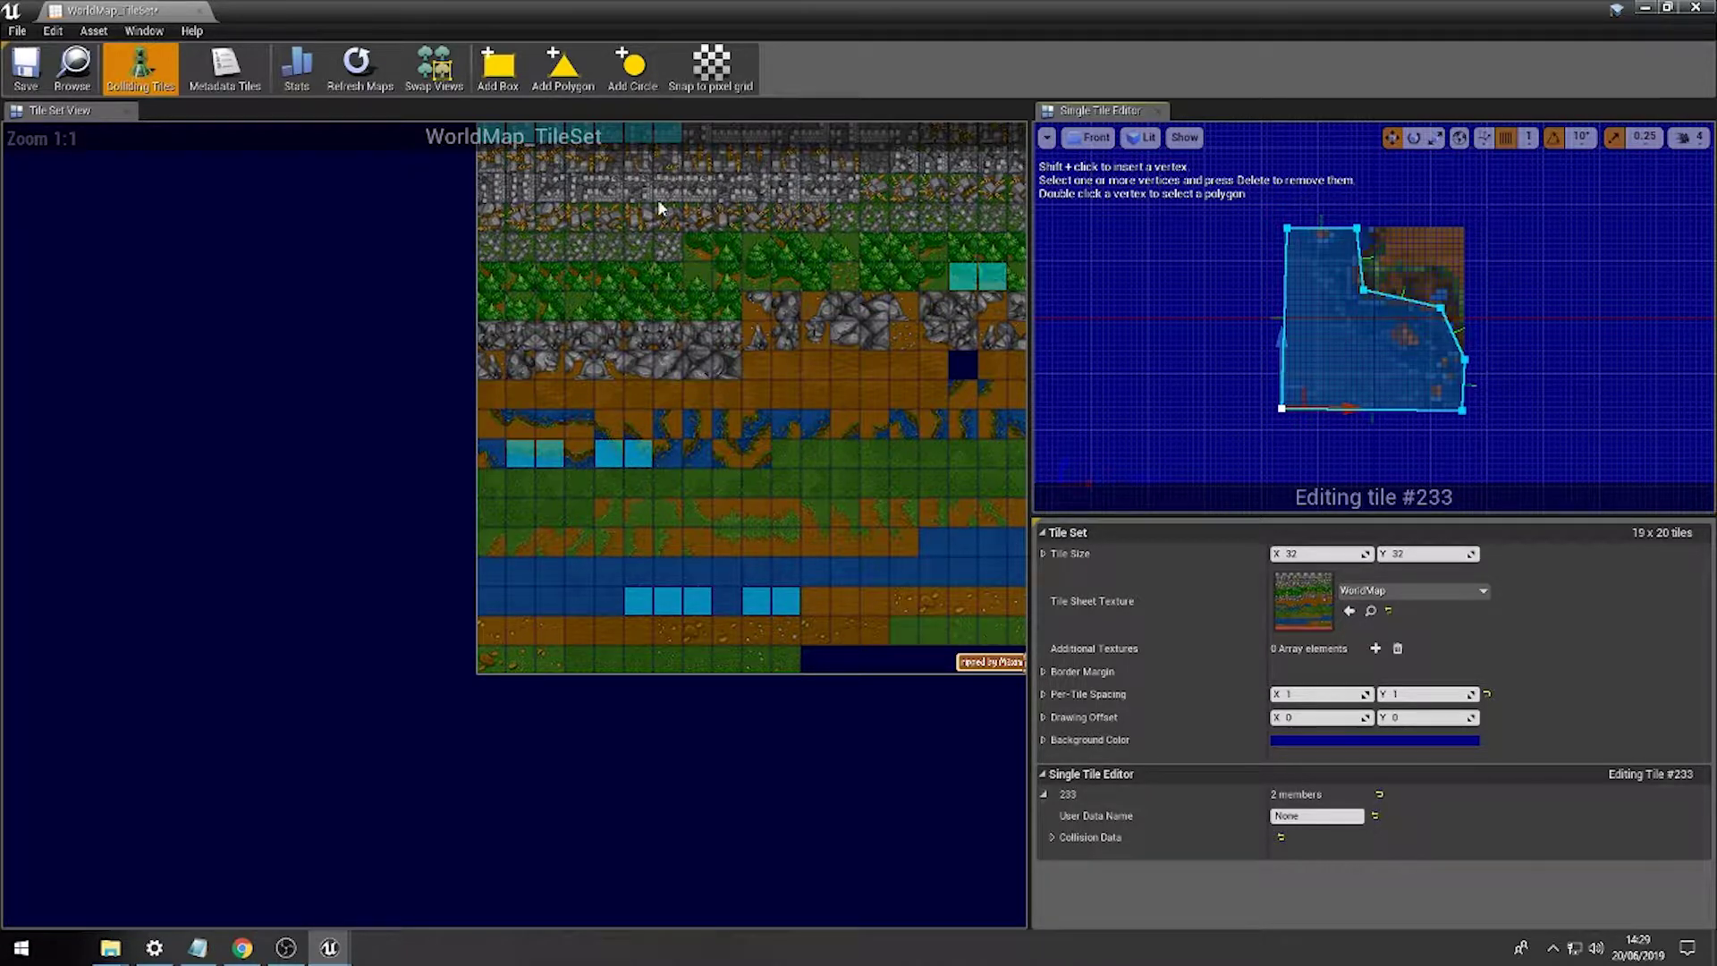
Create a folder named Level inside the Tilesheet folder and open it.
drag(664, 9, 1086, 132)
right_click(175, 812)
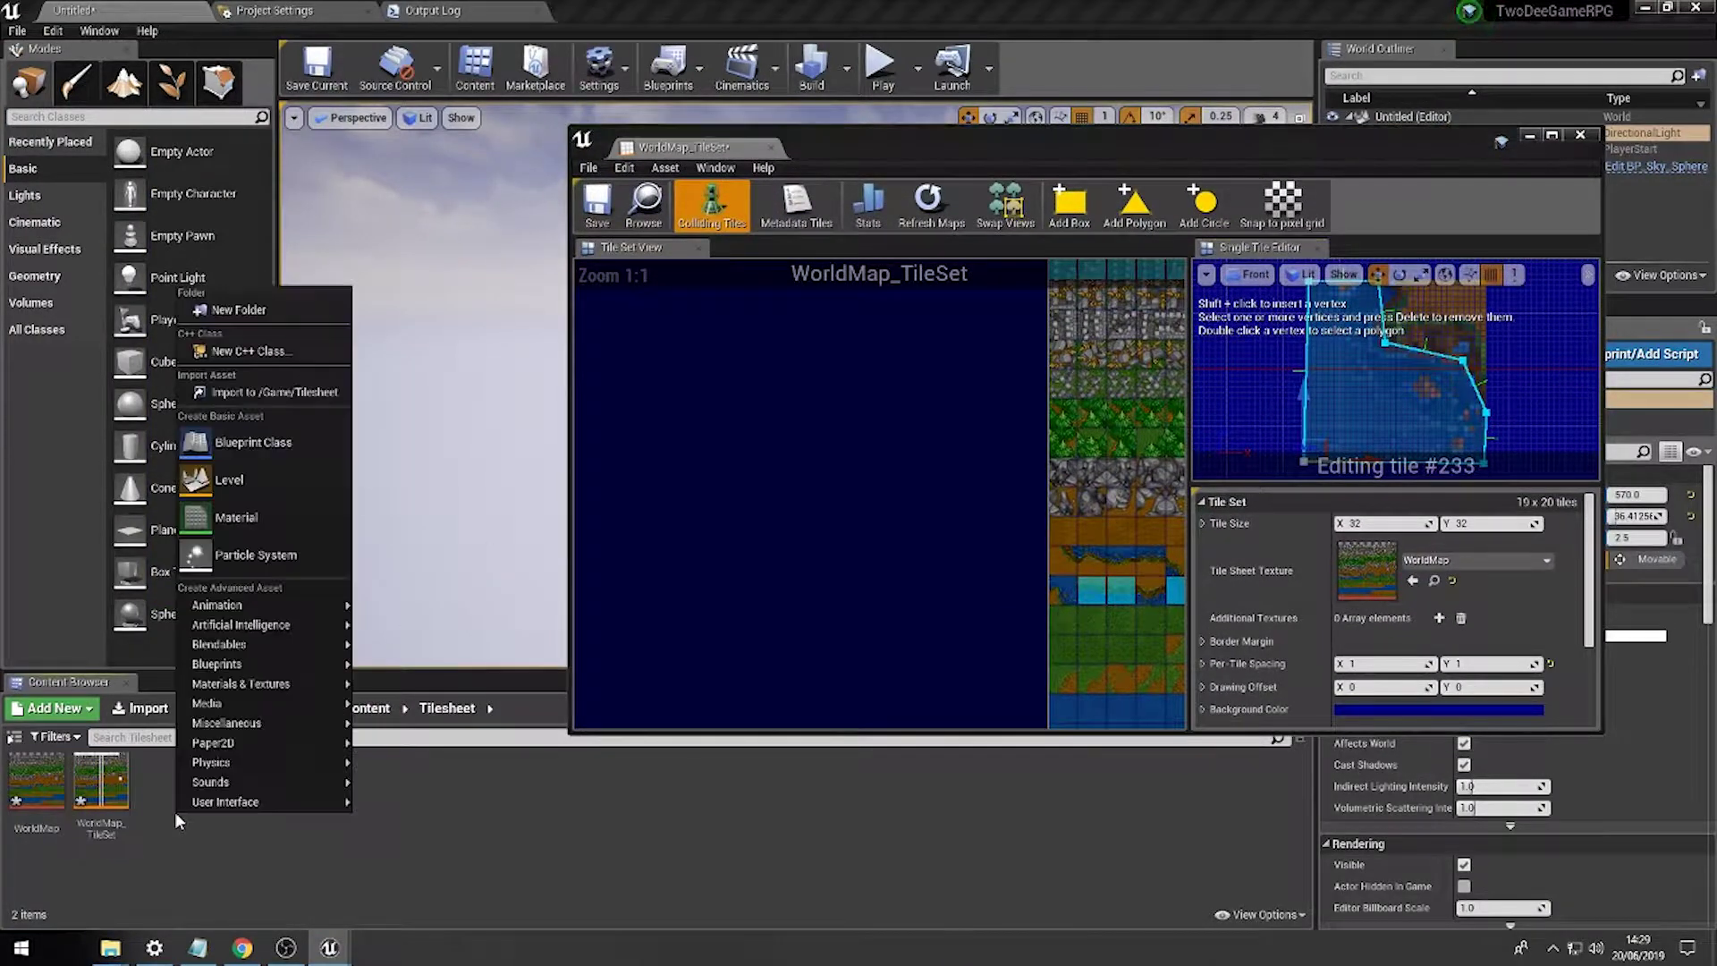
click(279, 313)
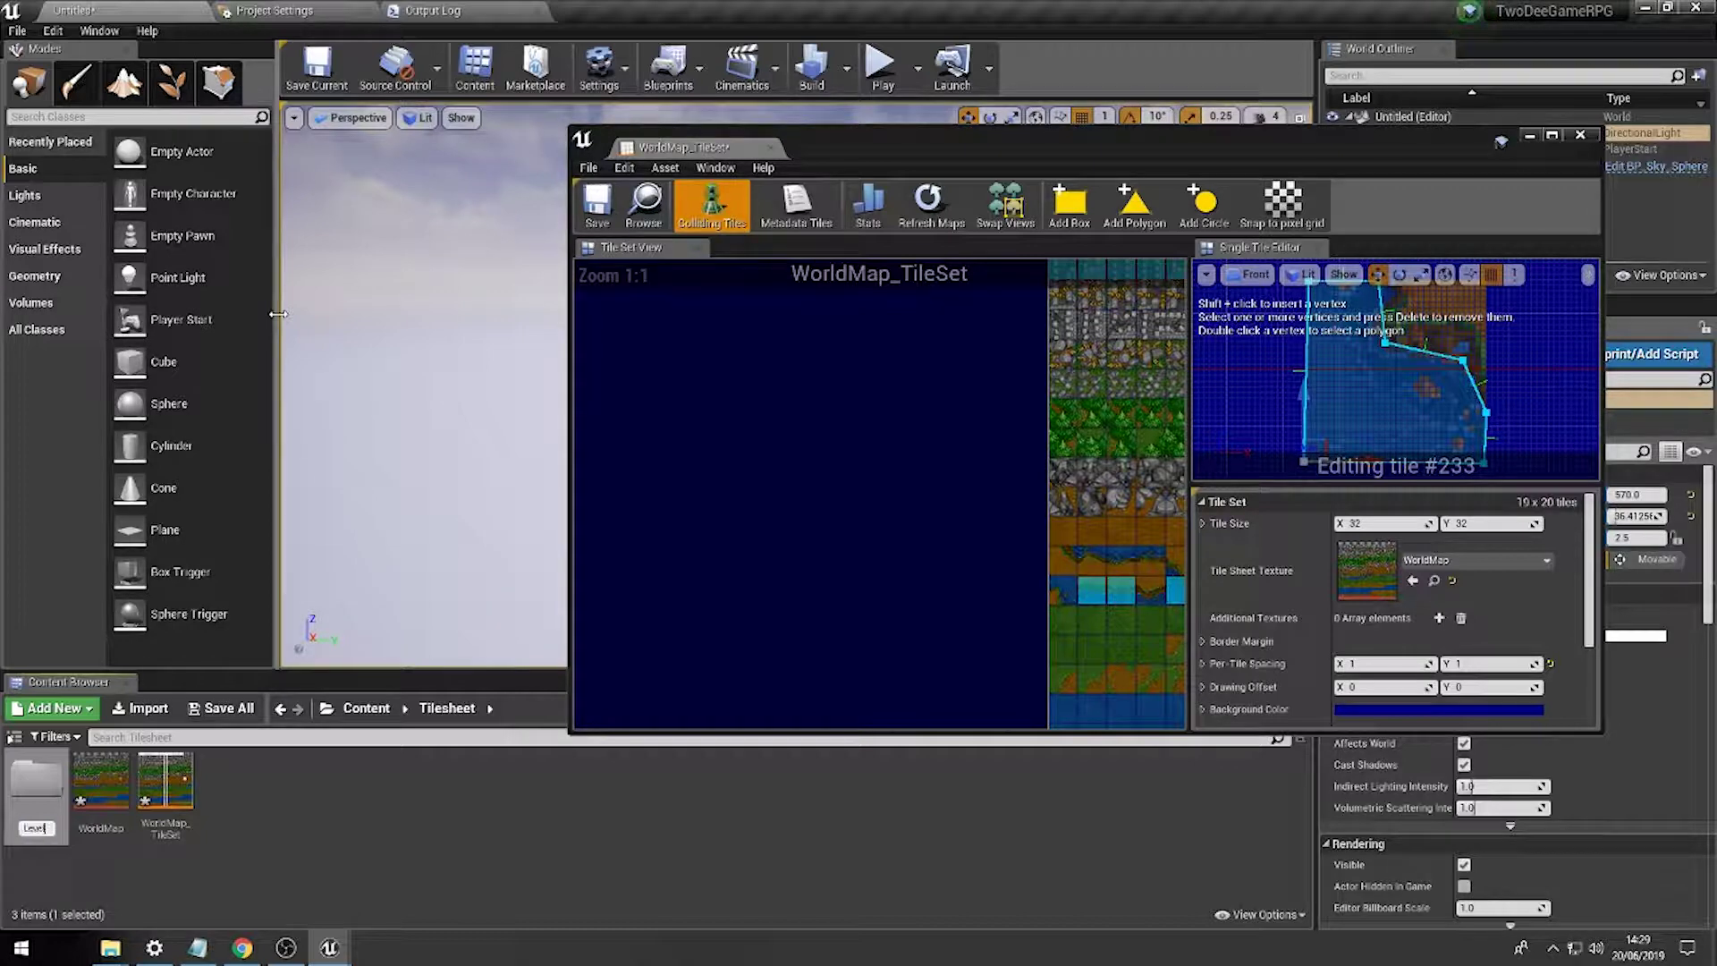
key(Return)
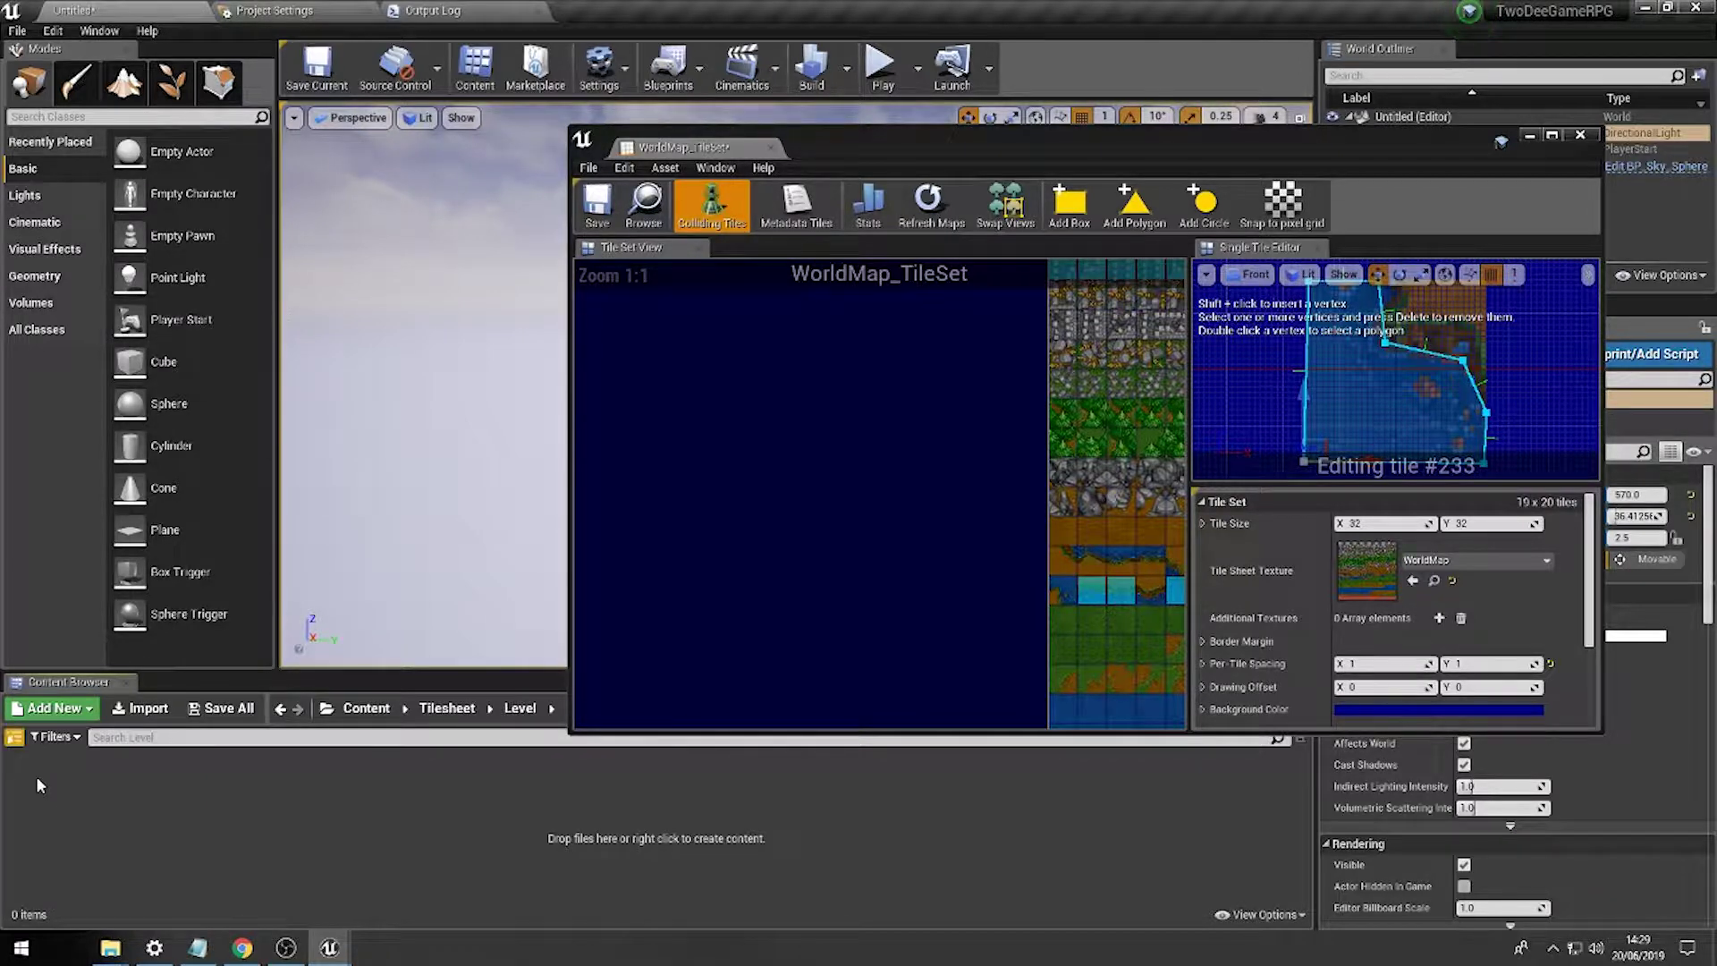
Create a Paper2D tile map named Level1 in the Level folder and open it in a maximized editor.
right_click(70, 805)
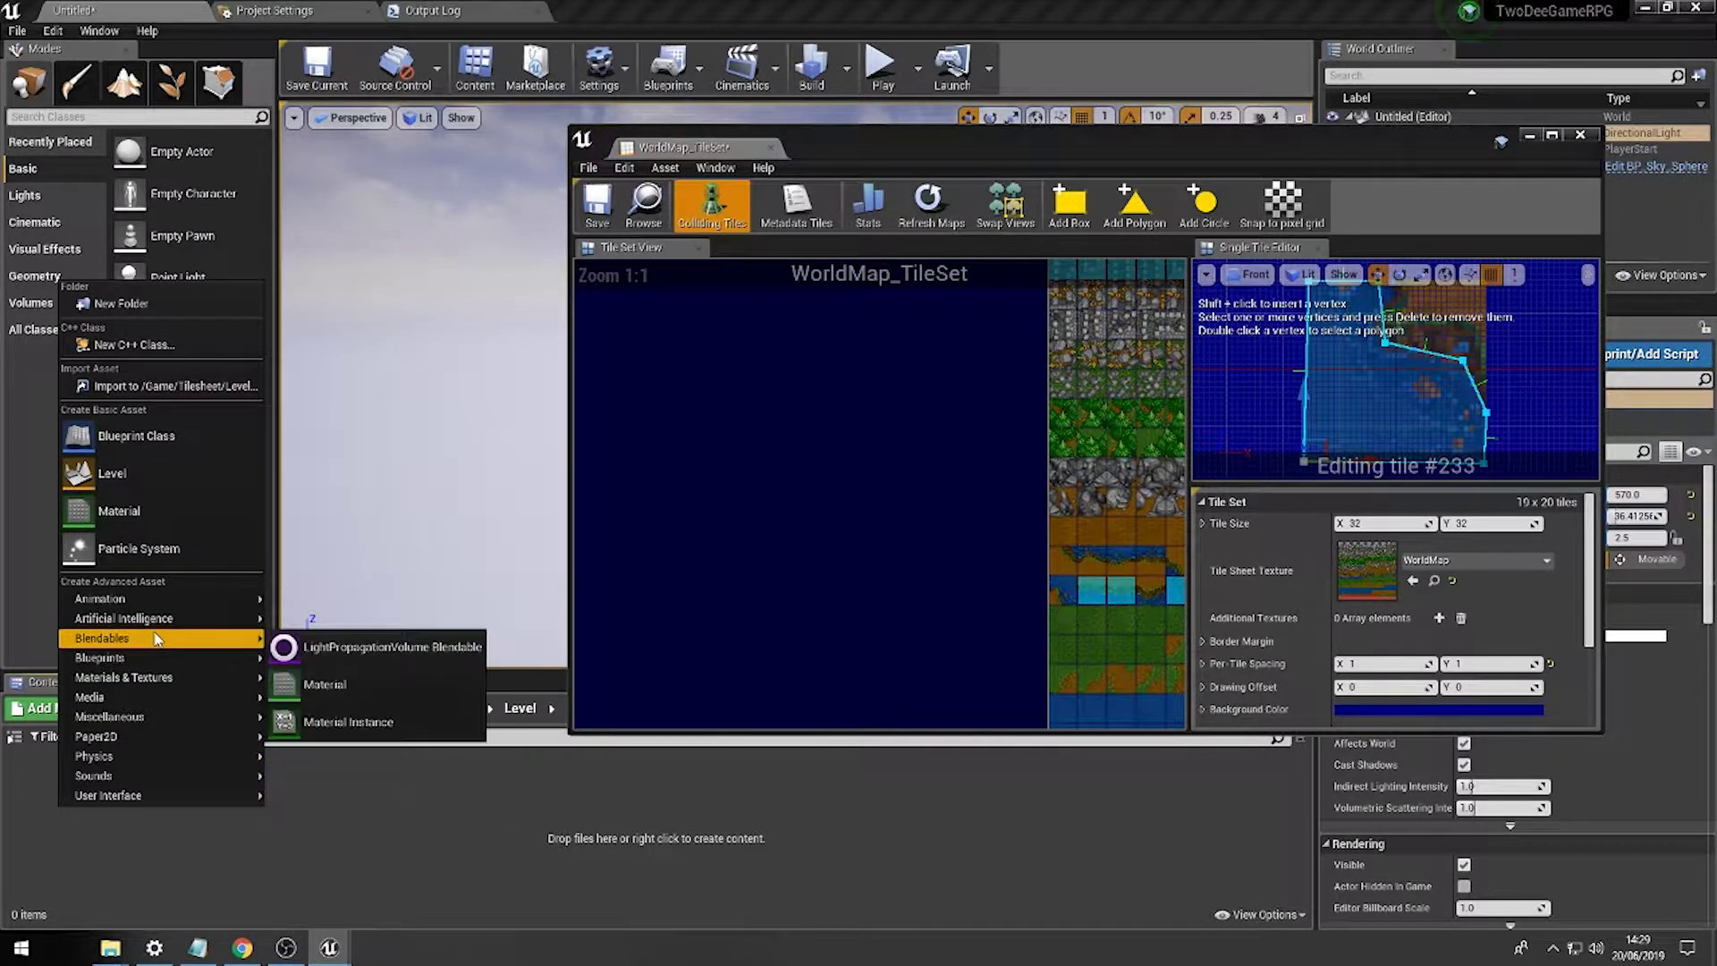
mouse_move(154, 746)
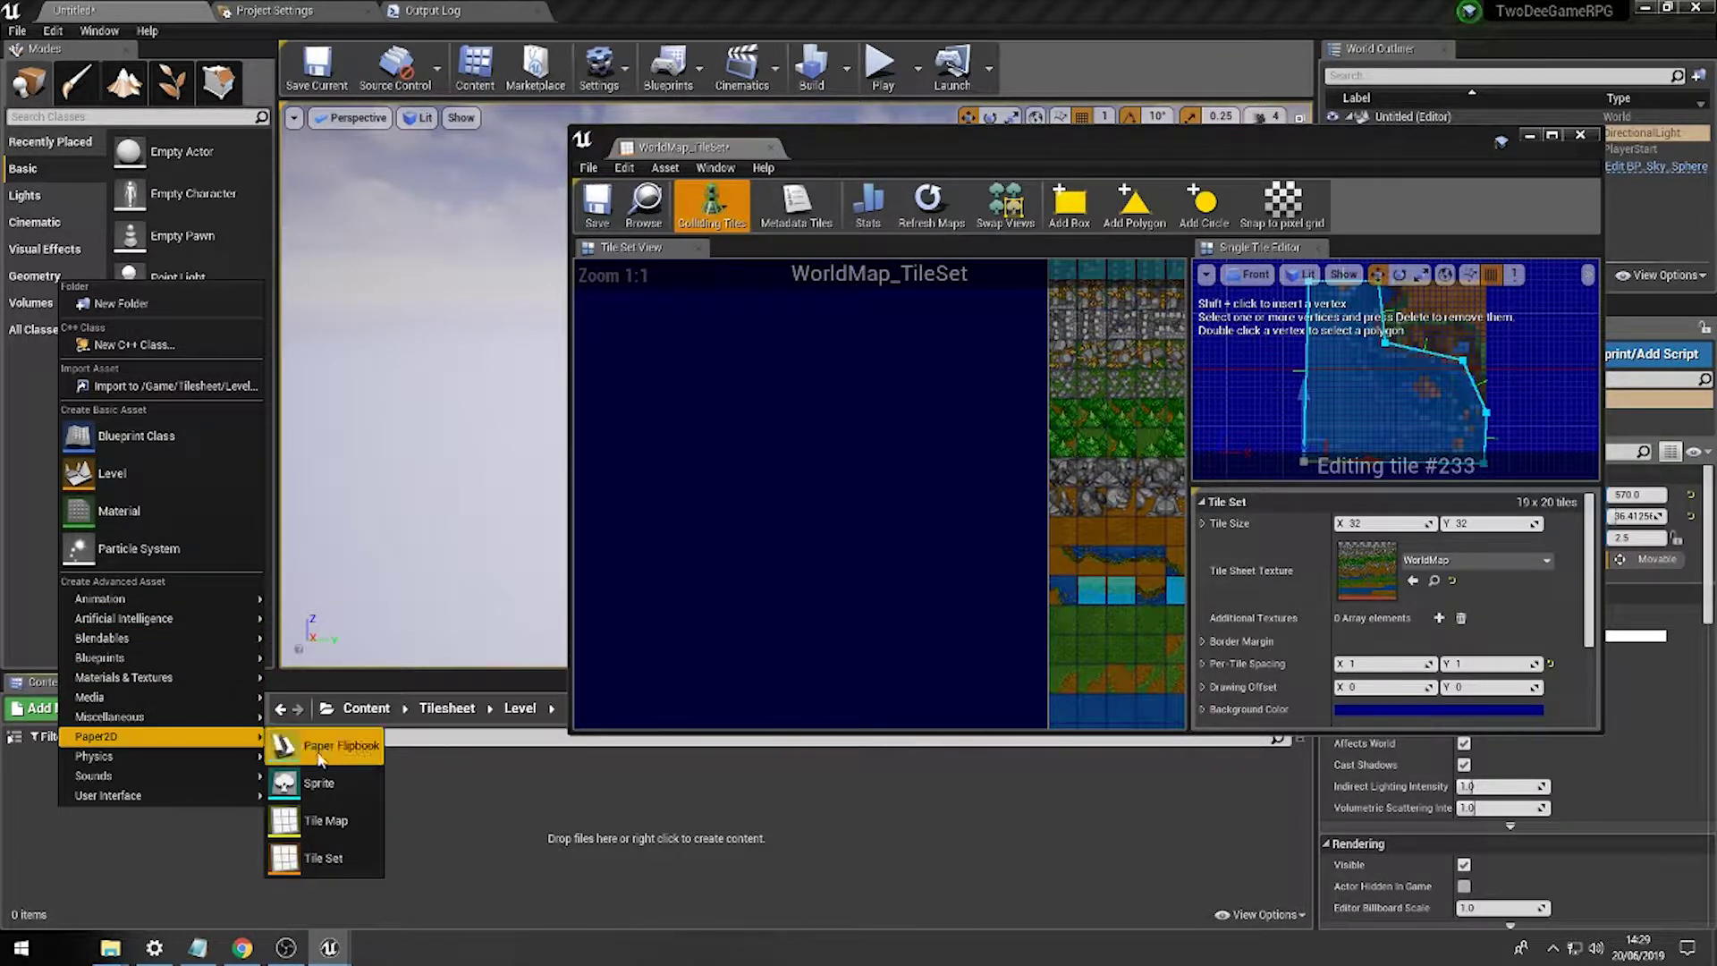
click(355, 836)
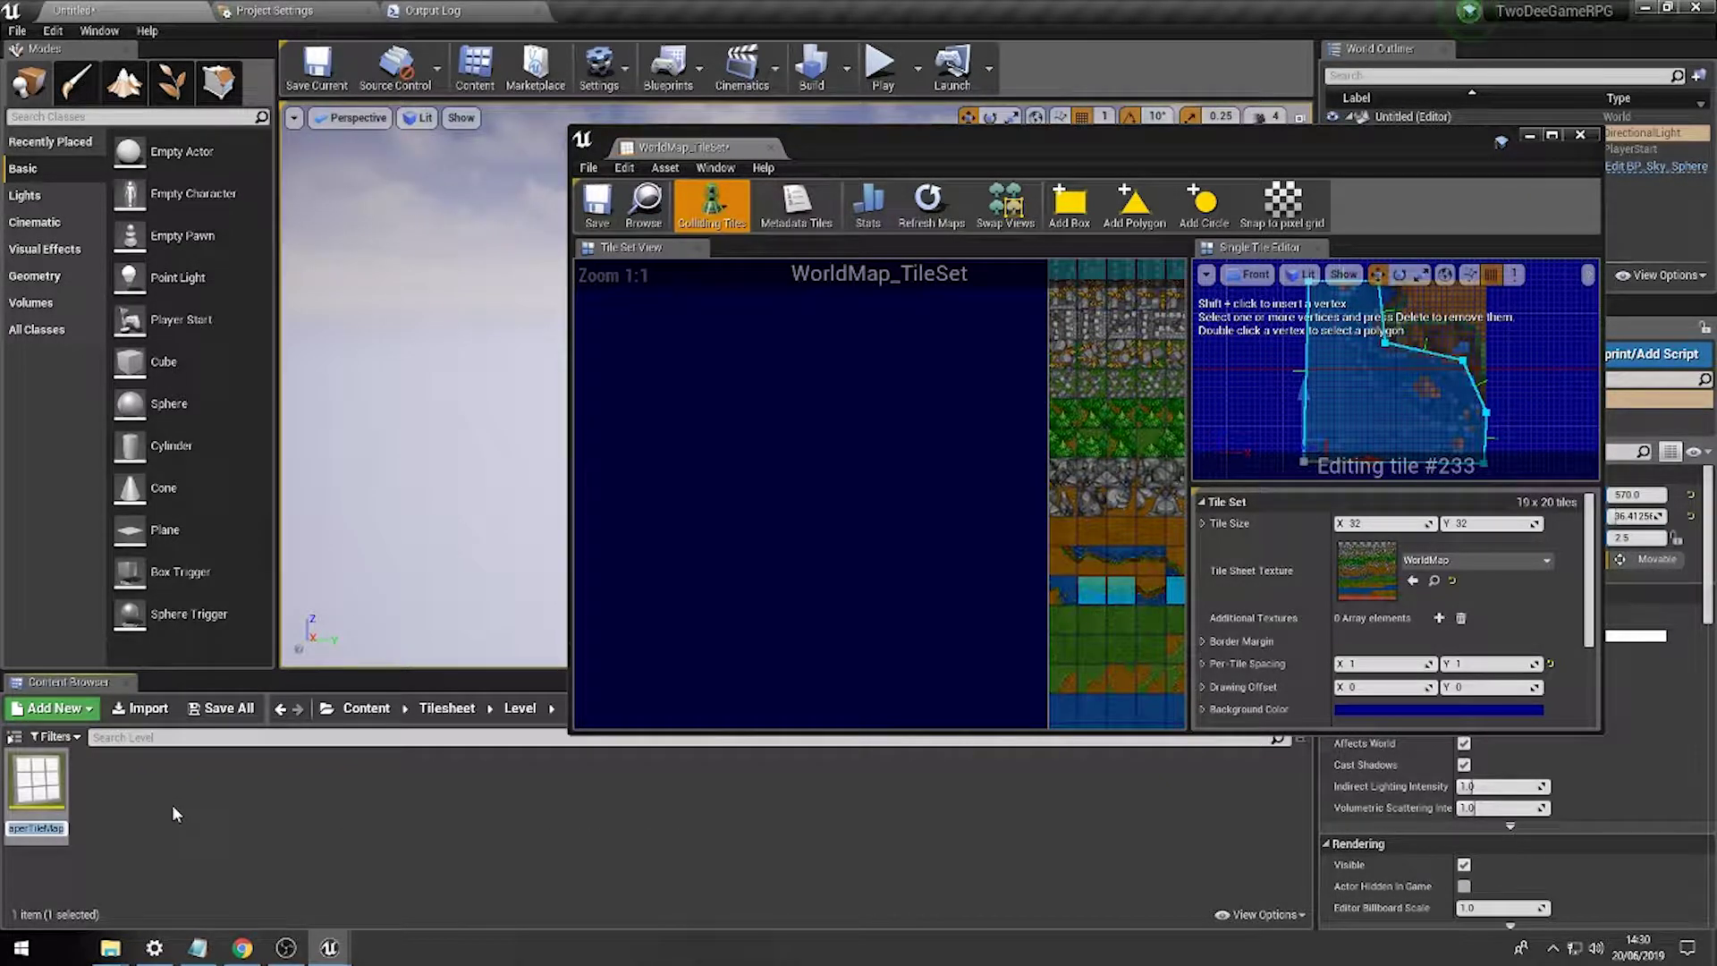
text(Level1)
key(Return)
key(Return)
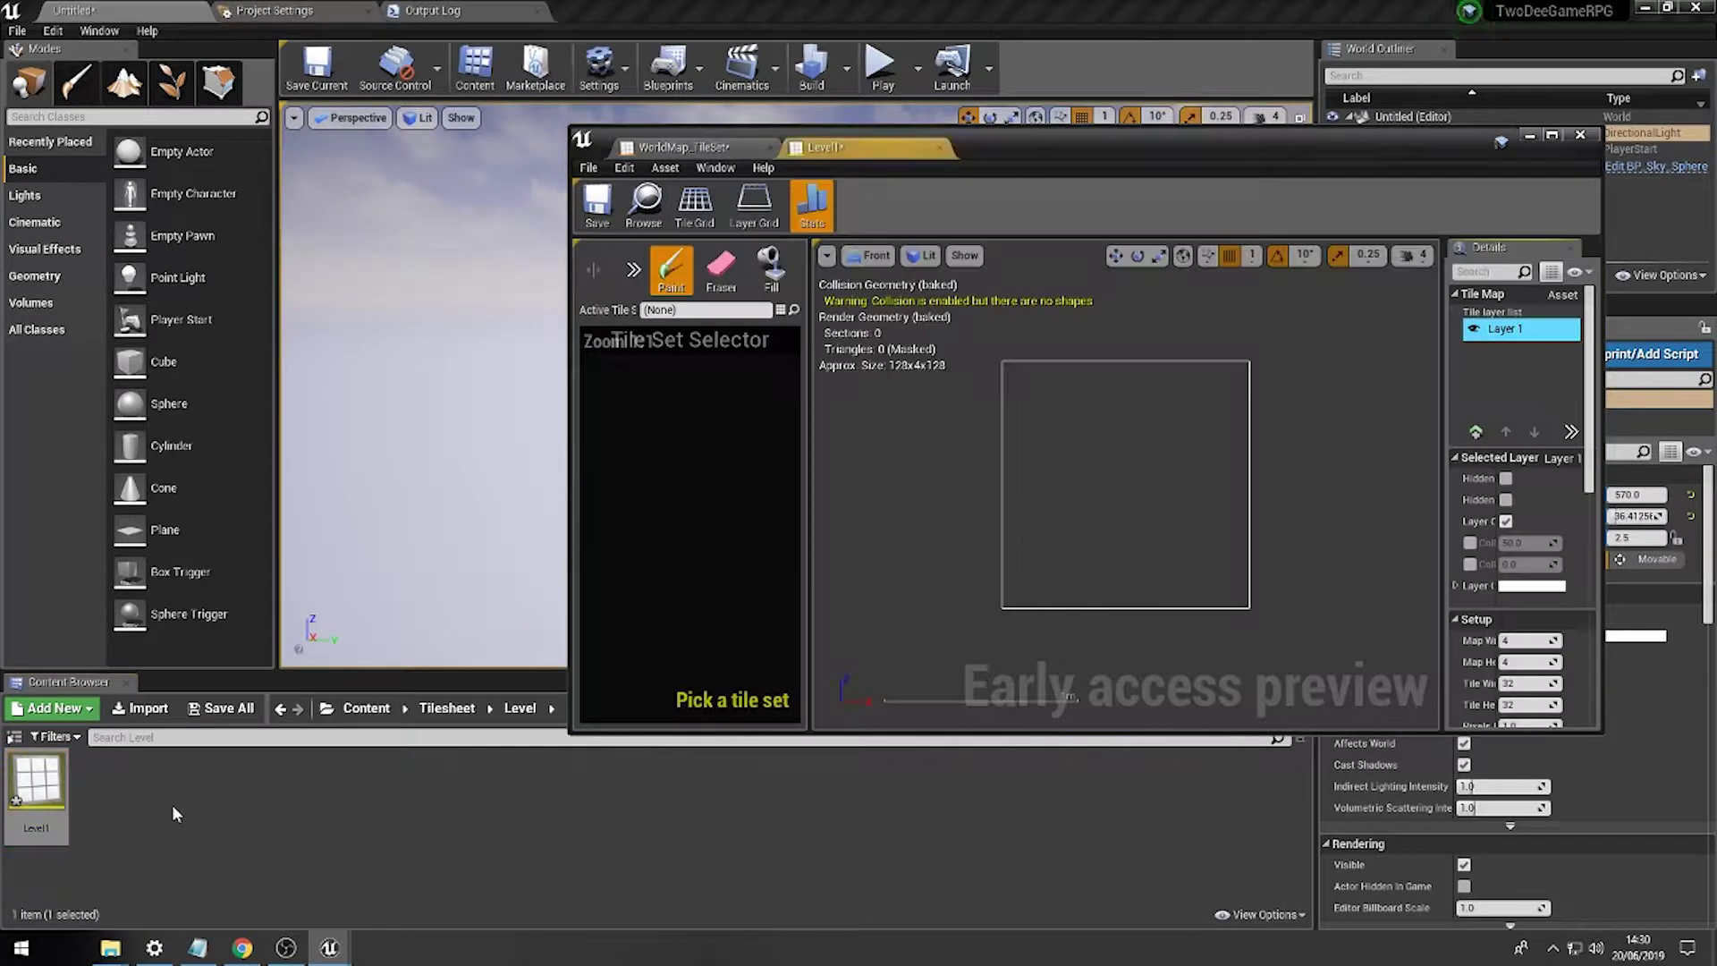
double_click(1043, 147)
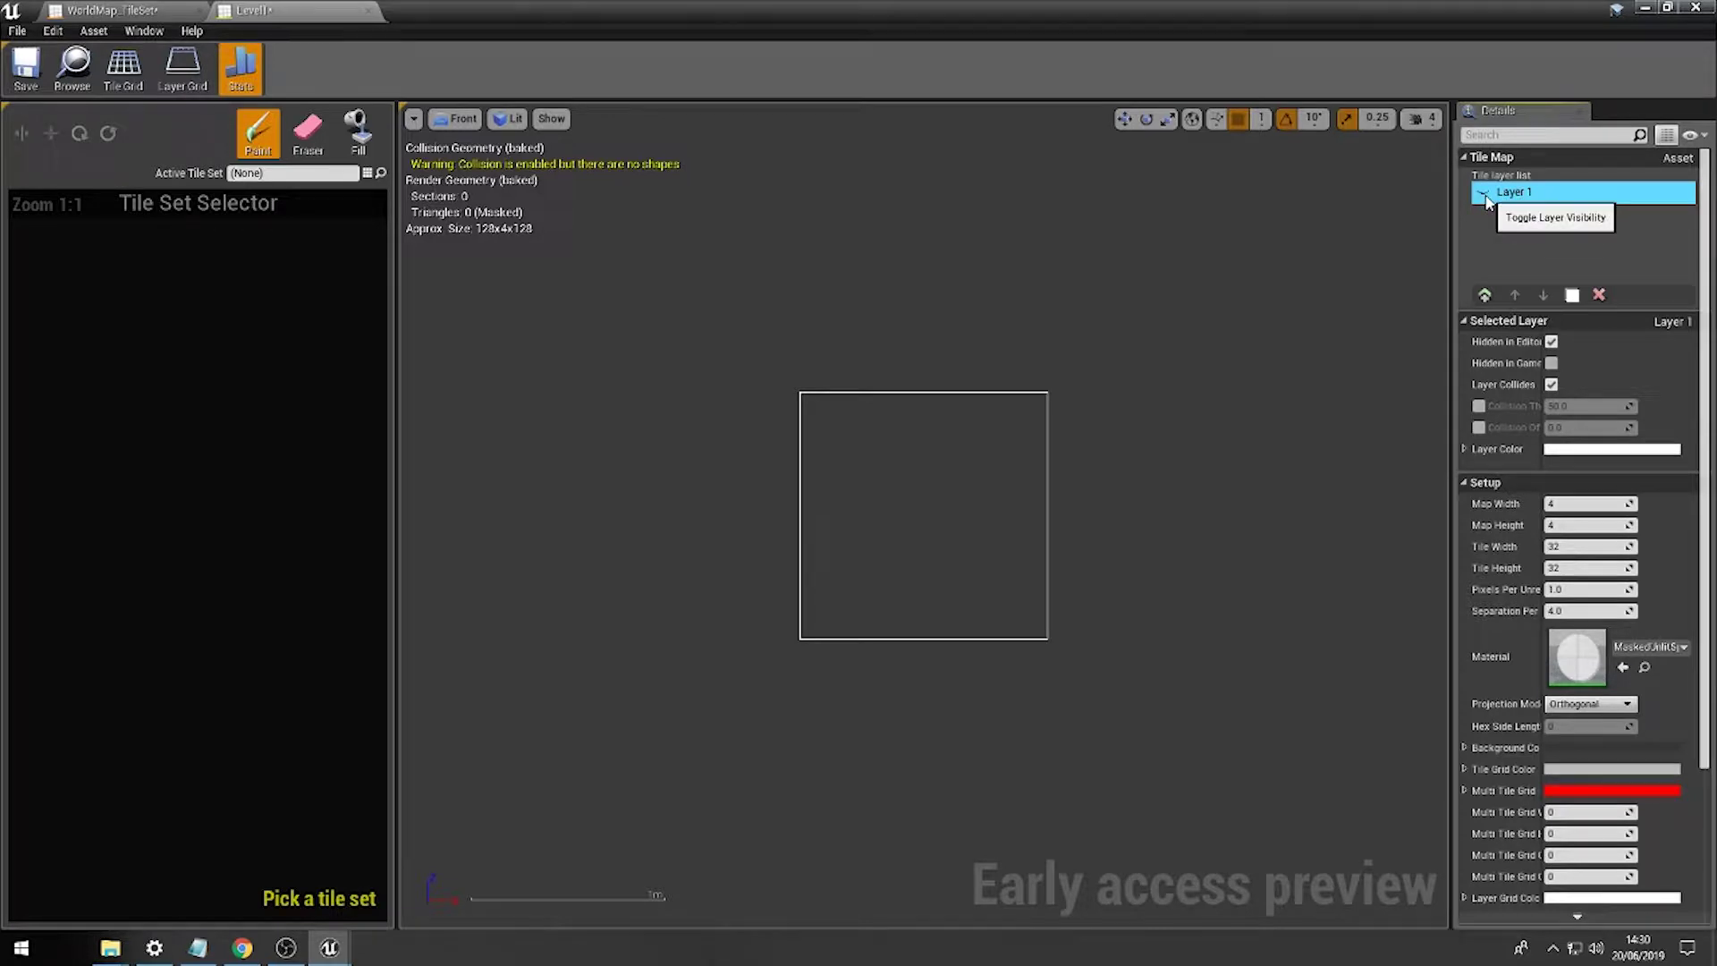
Try a second tile layer below and above Layer 1, and delete it.
click(1486, 296)
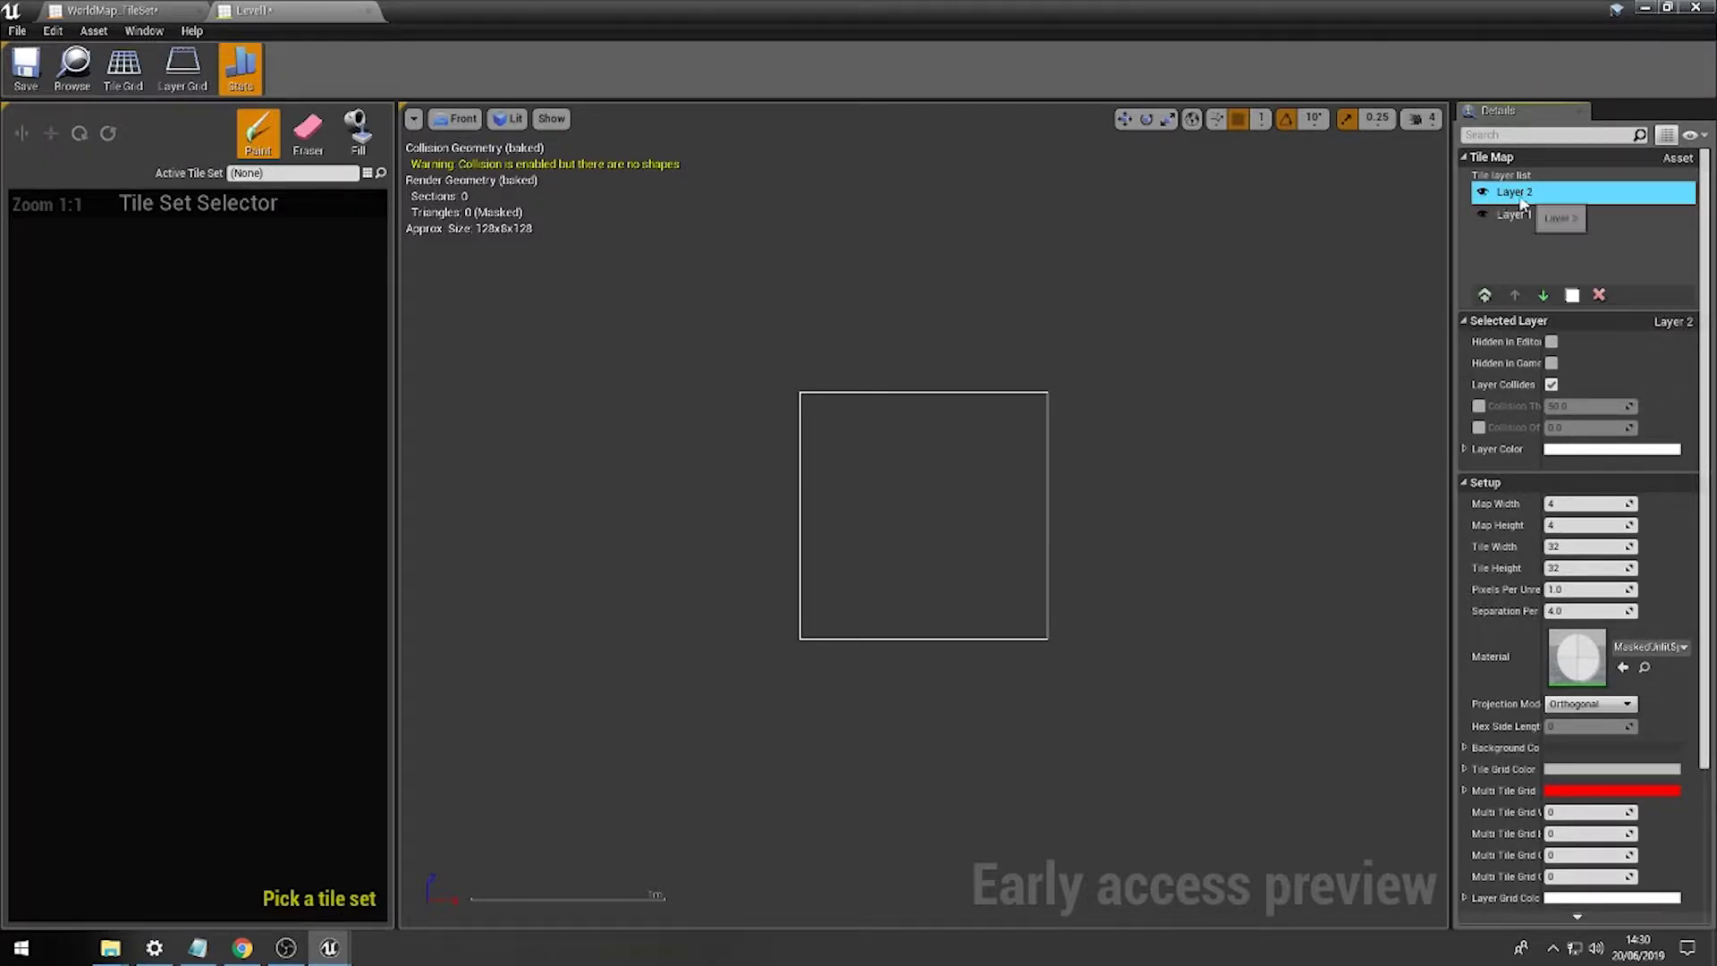
click(1544, 298)
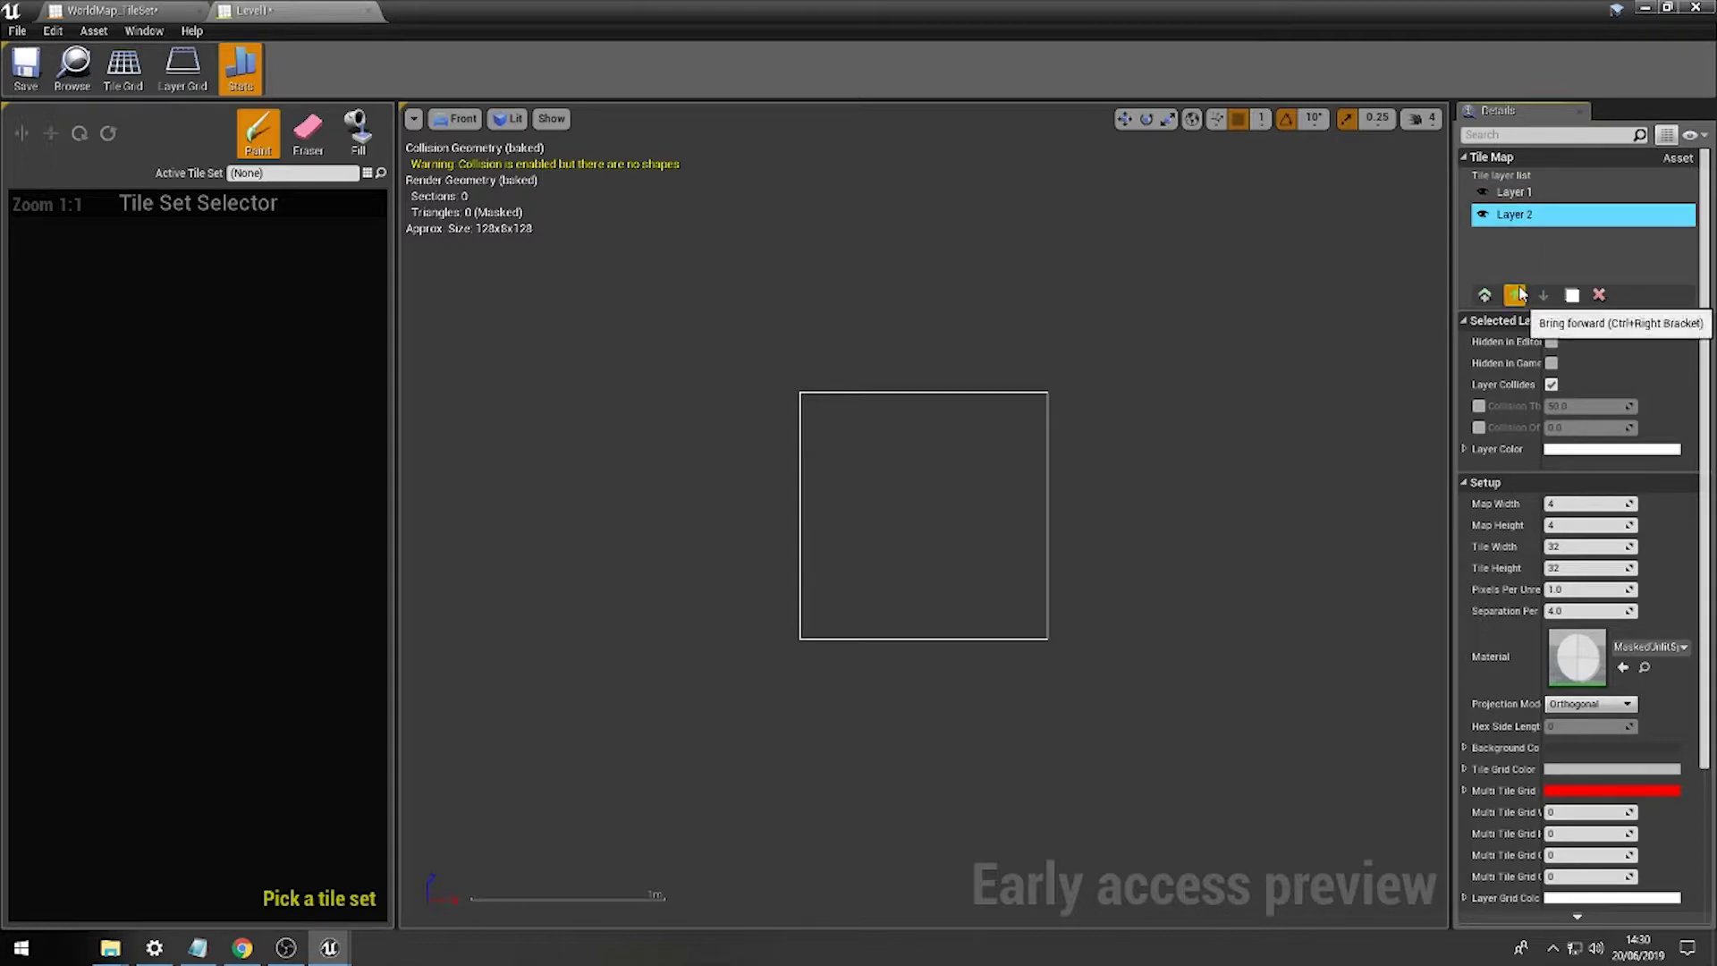
click(1514, 295)
click(1599, 295)
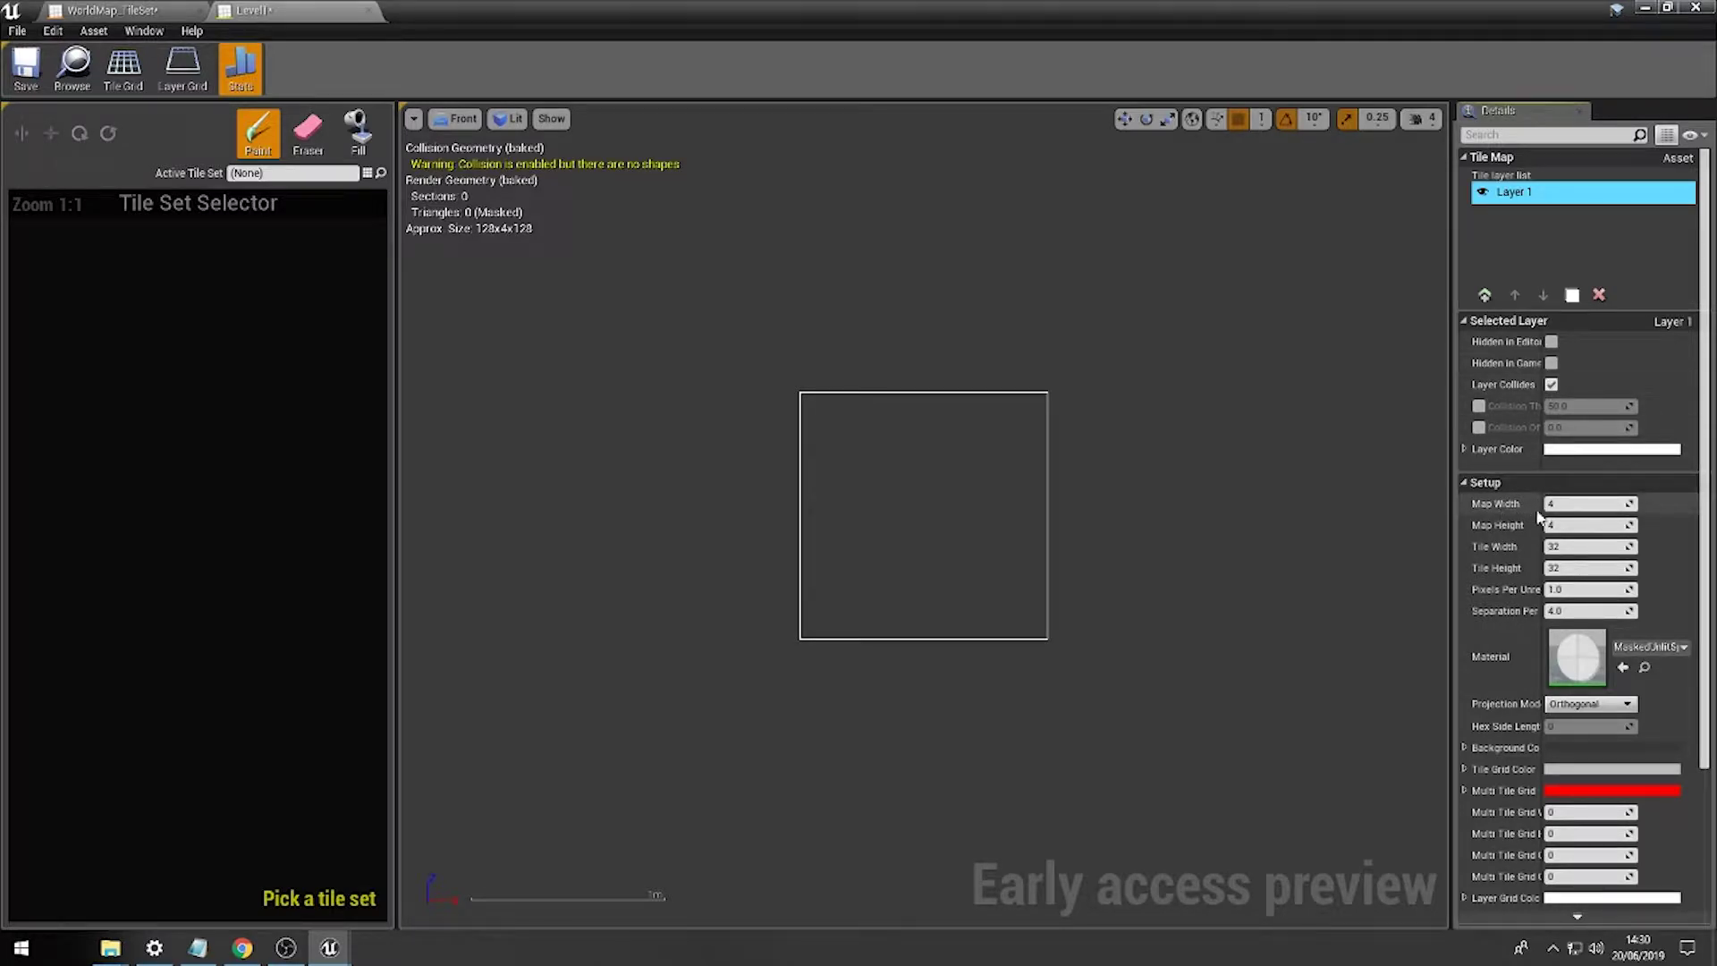
Set the tile map's width and height to 8 and check its tile size against WorldMap_TileSet.
click(1577, 506)
key(Return)
click(1574, 526)
text(8)
key(Return)
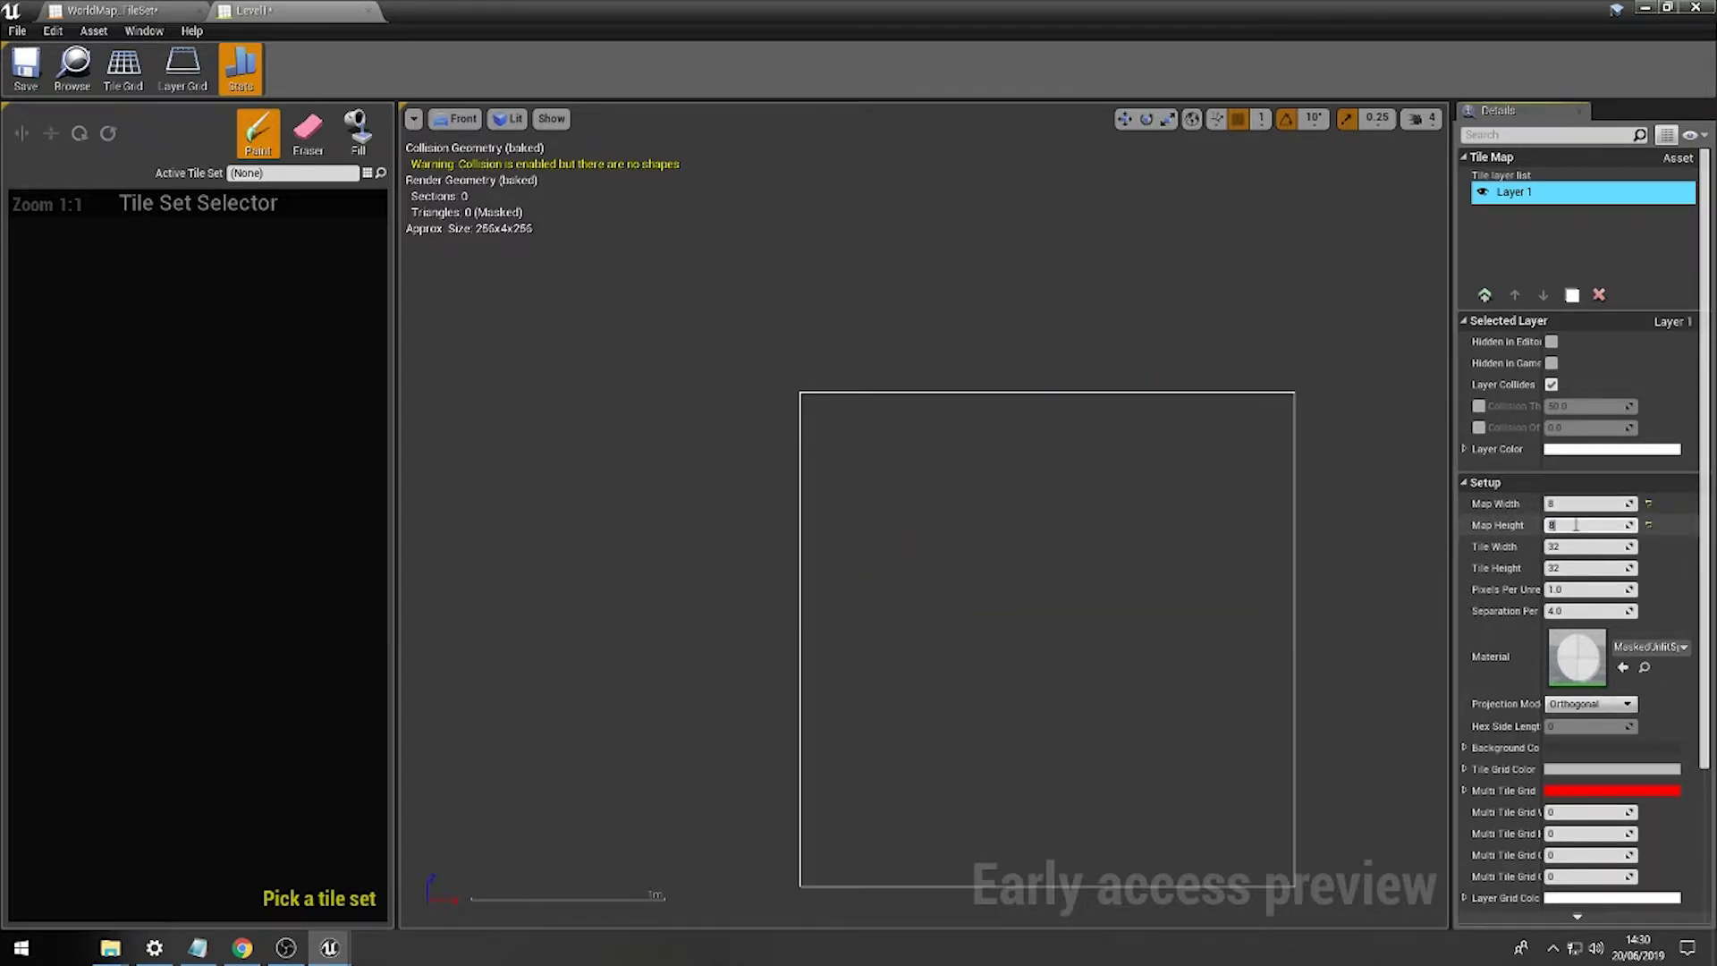
right_drag(1190, 697, 1030, 605)
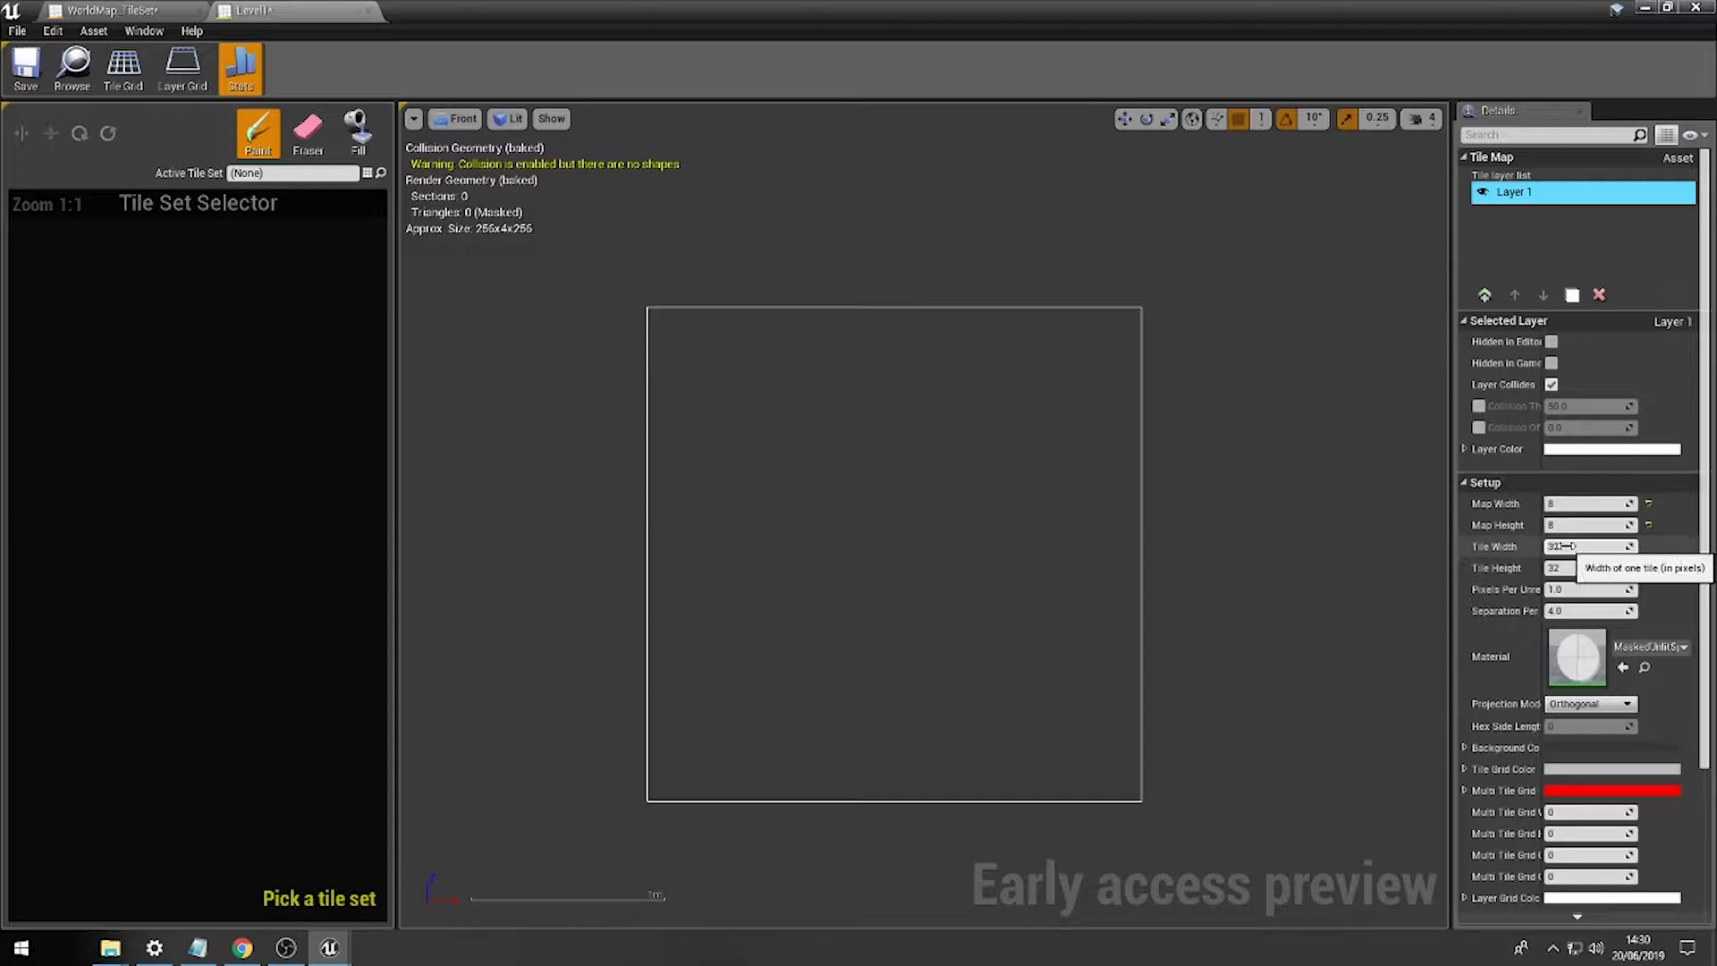
click(112, 9)
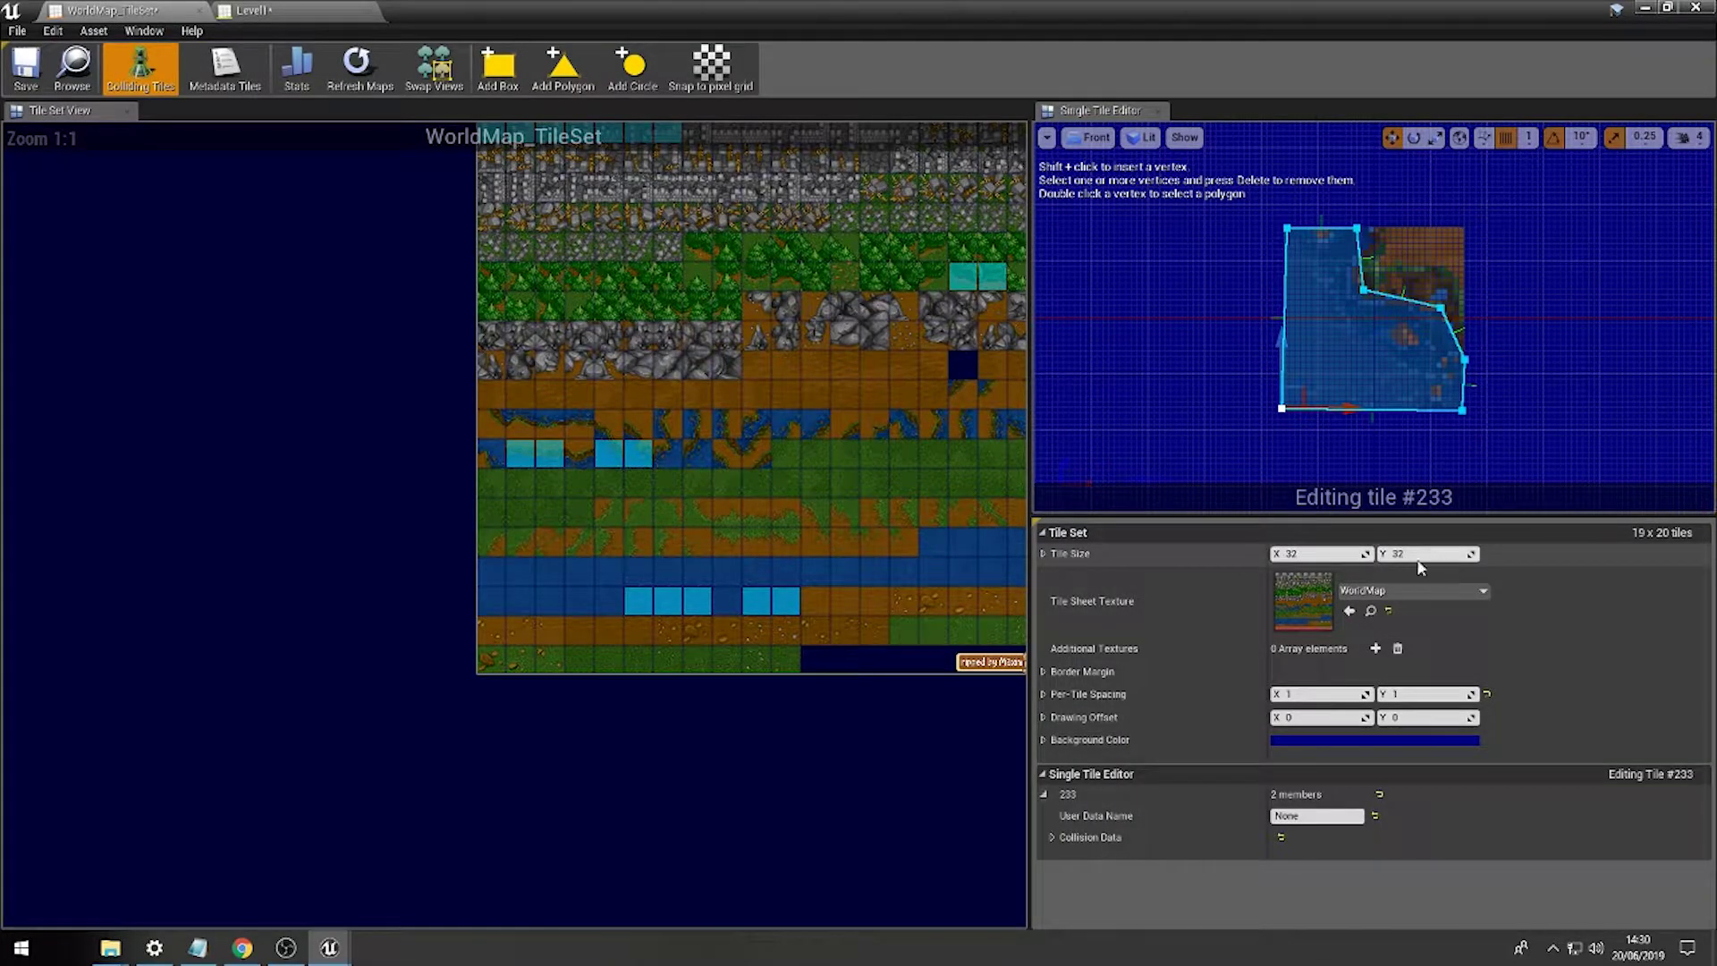
click(295, 10)
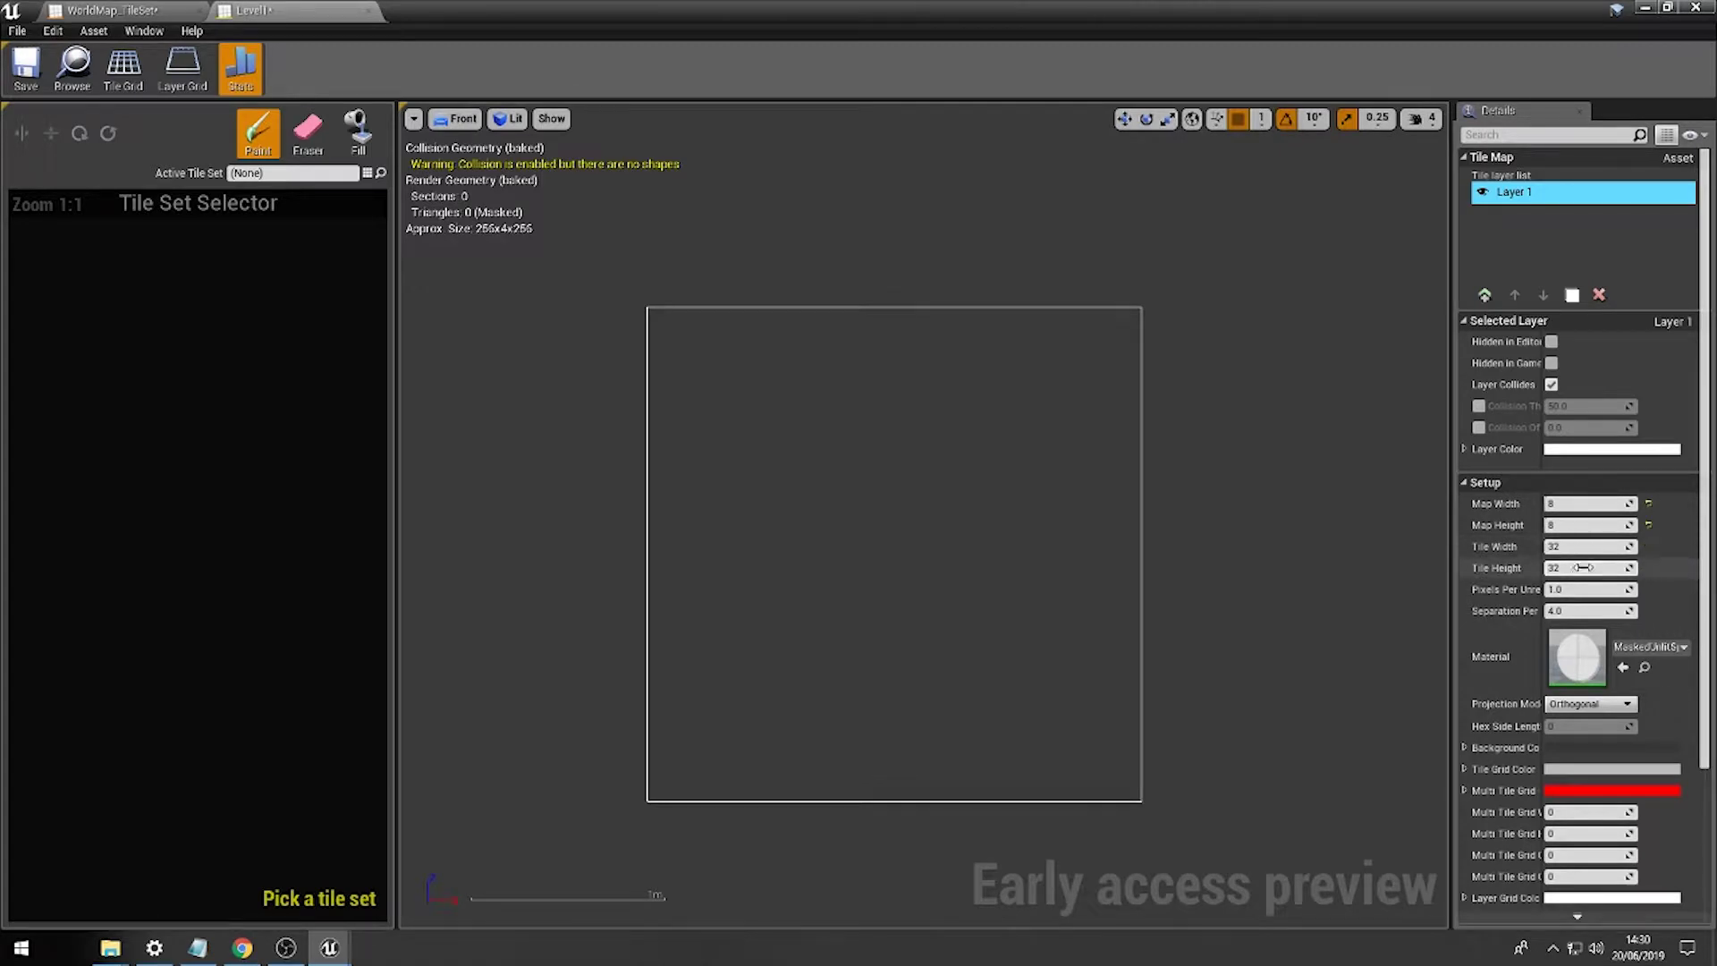
Rename the tile map's Layer 1 as BaseLayer.
scroll(1528, 723, down, 3)
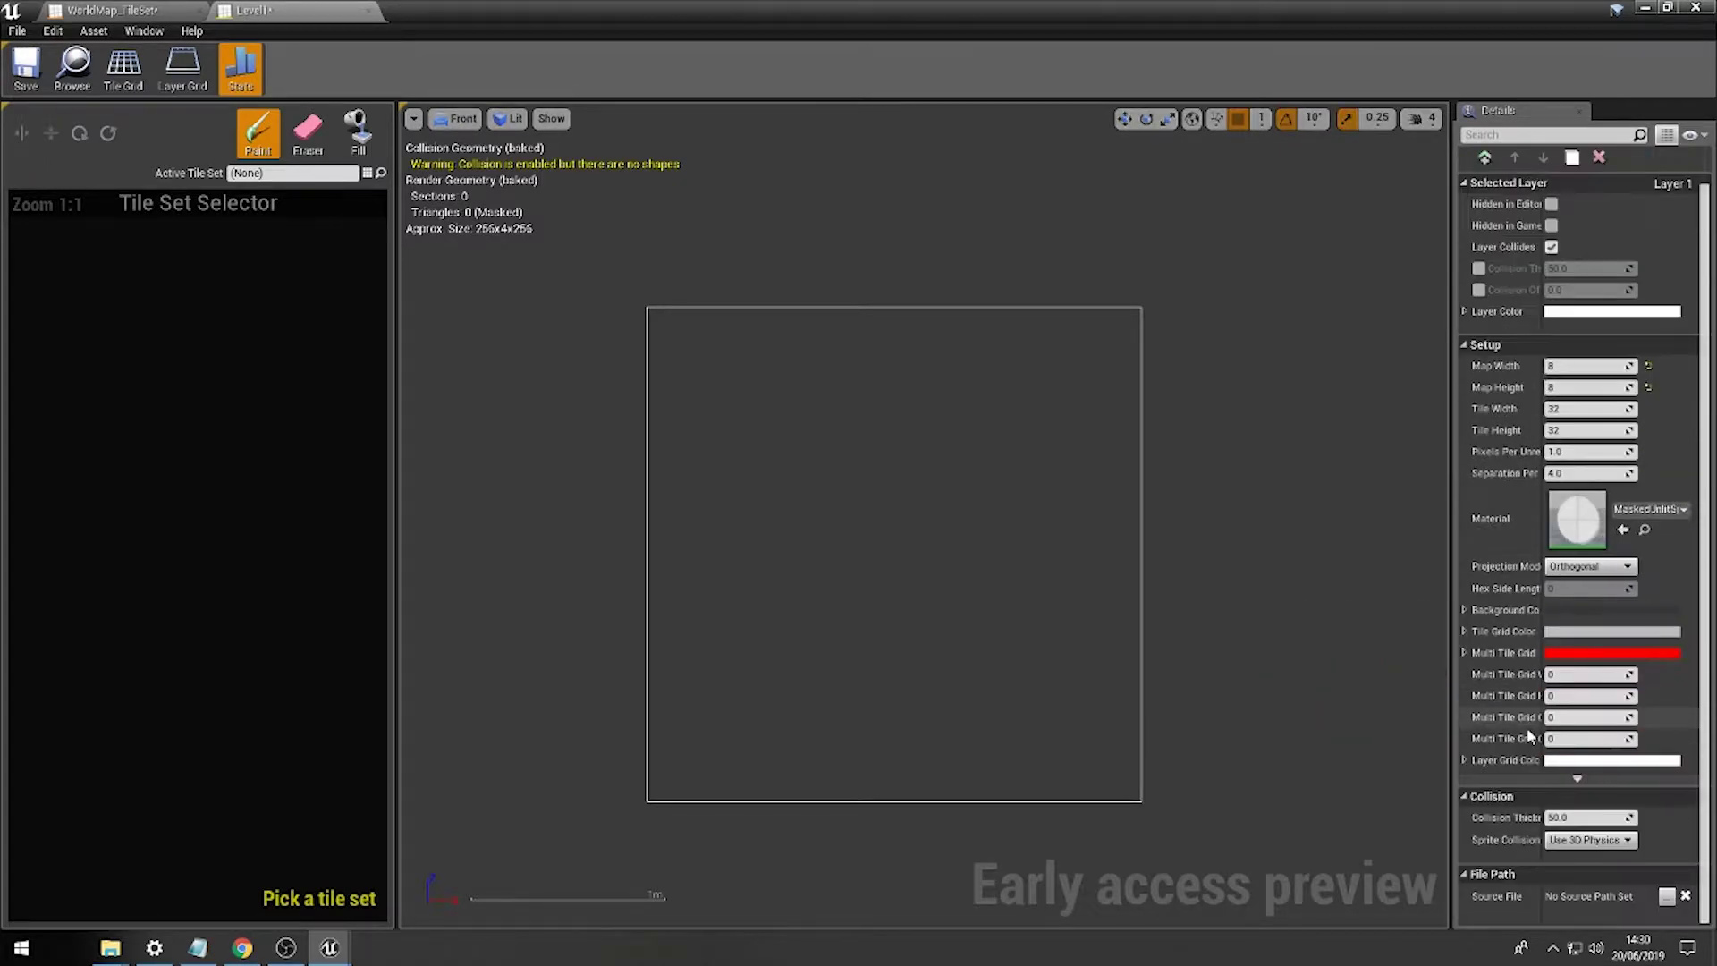
scroll(1540, 838, up, 3)
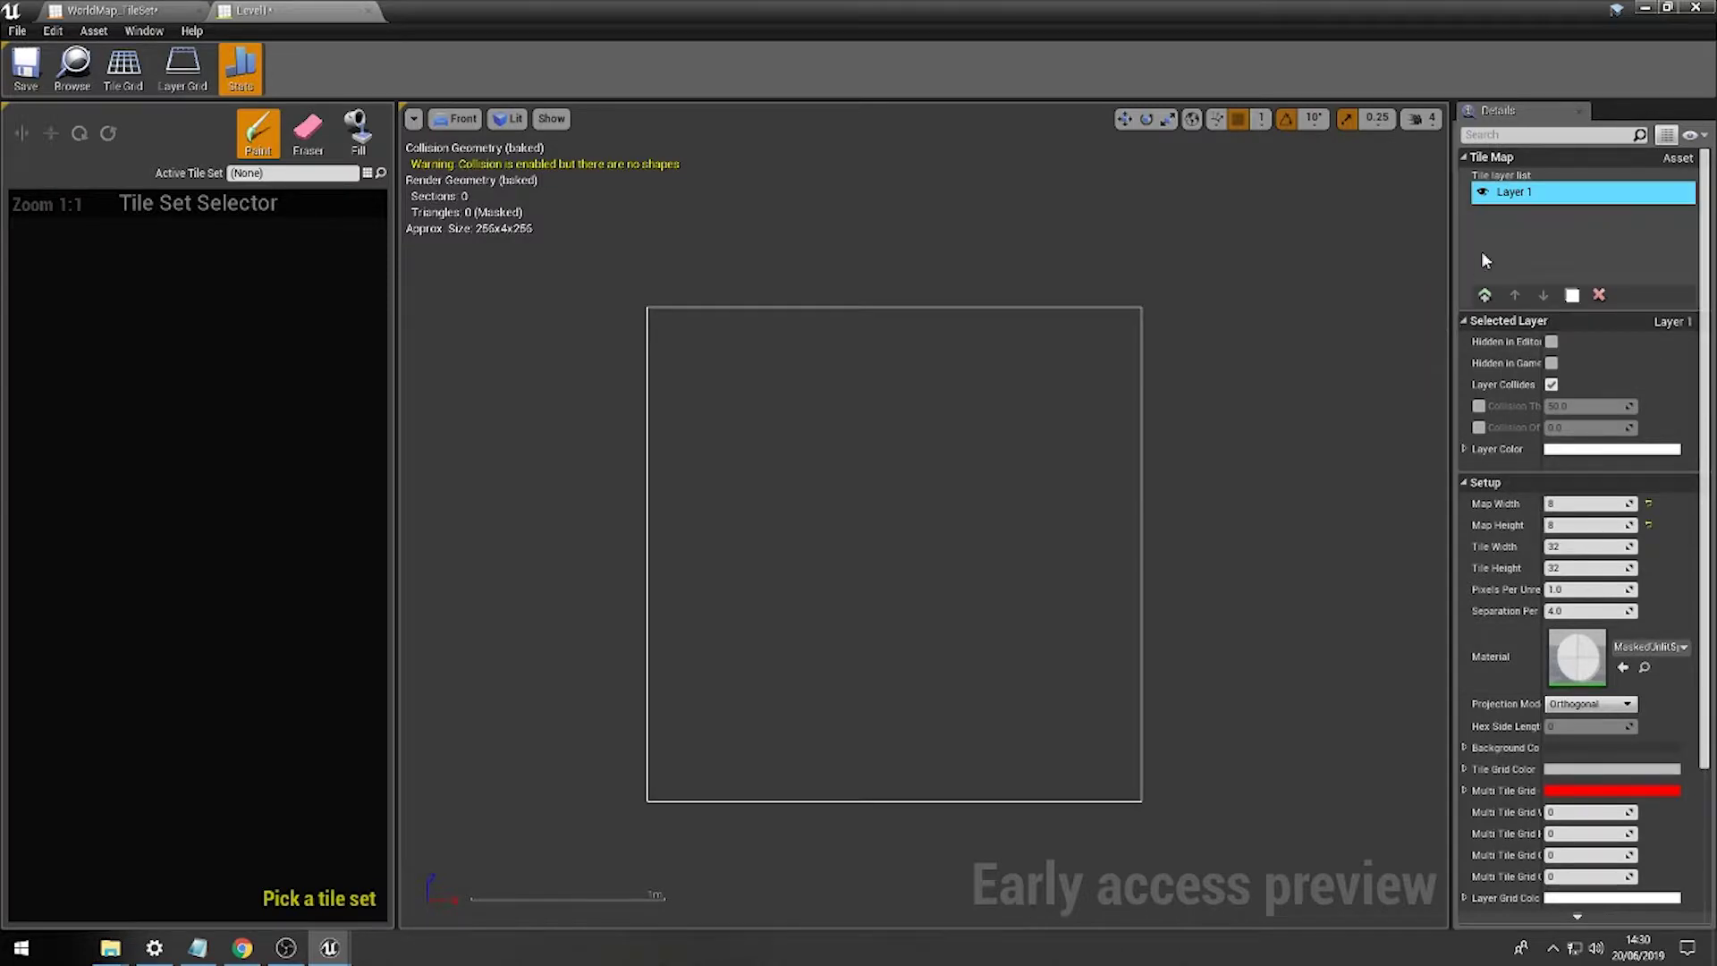
click(1518, 201)
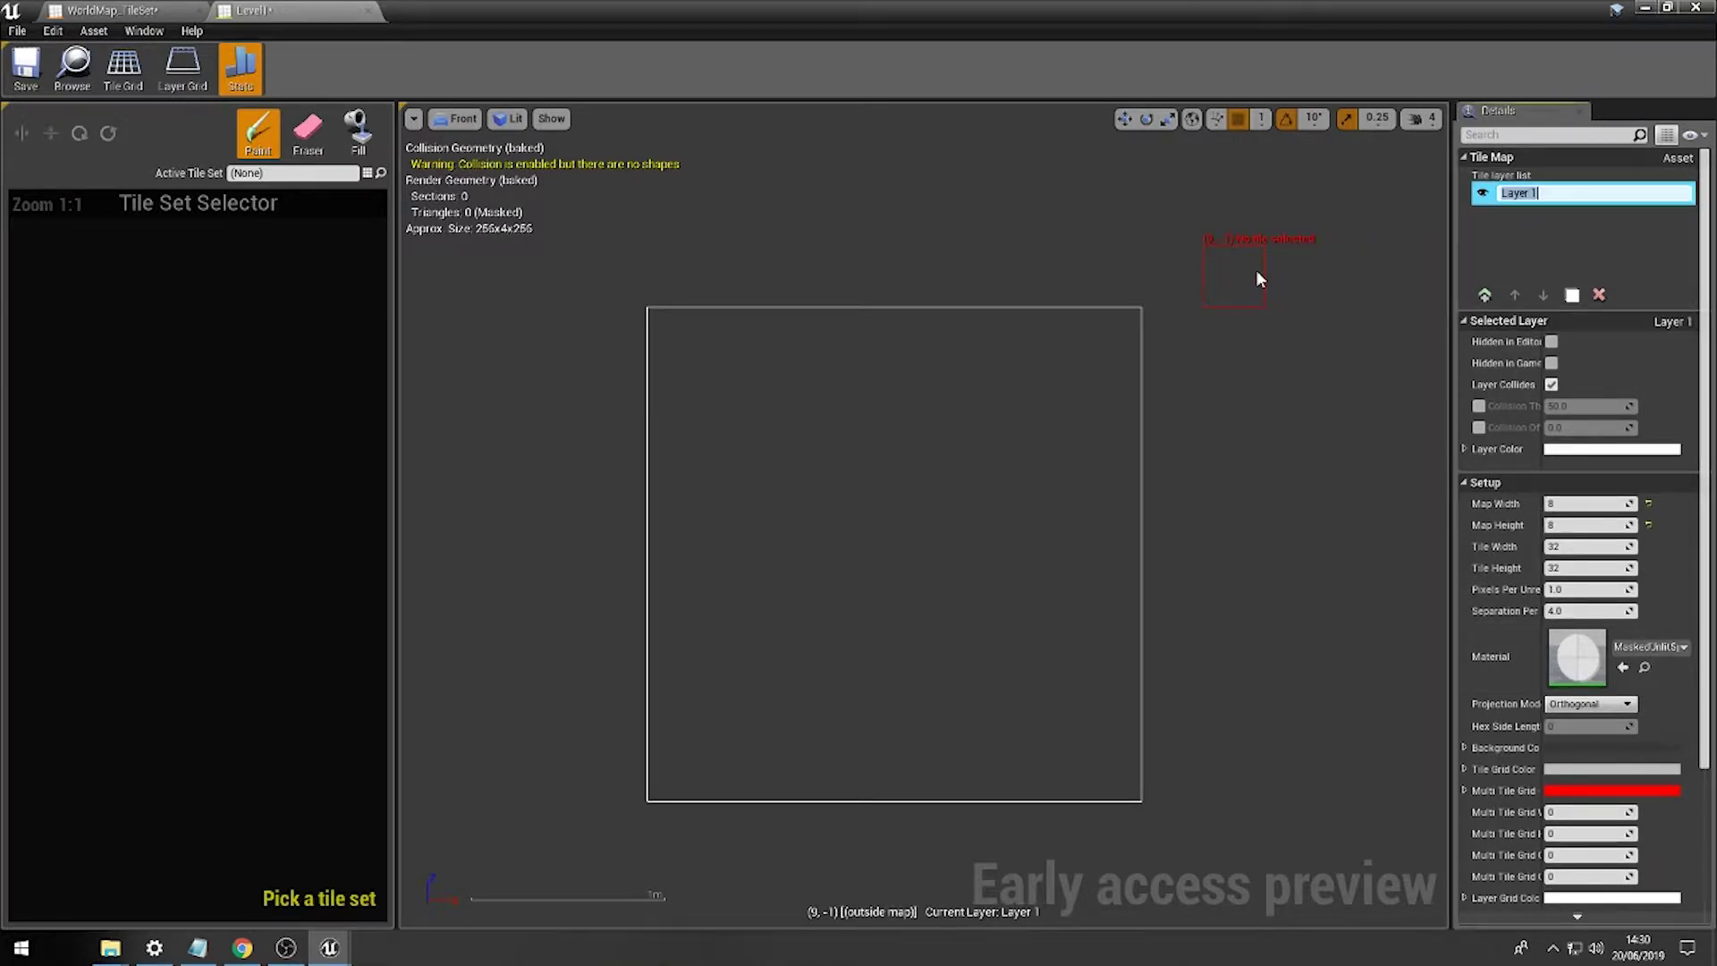
key(shift)
text(BaseLay)
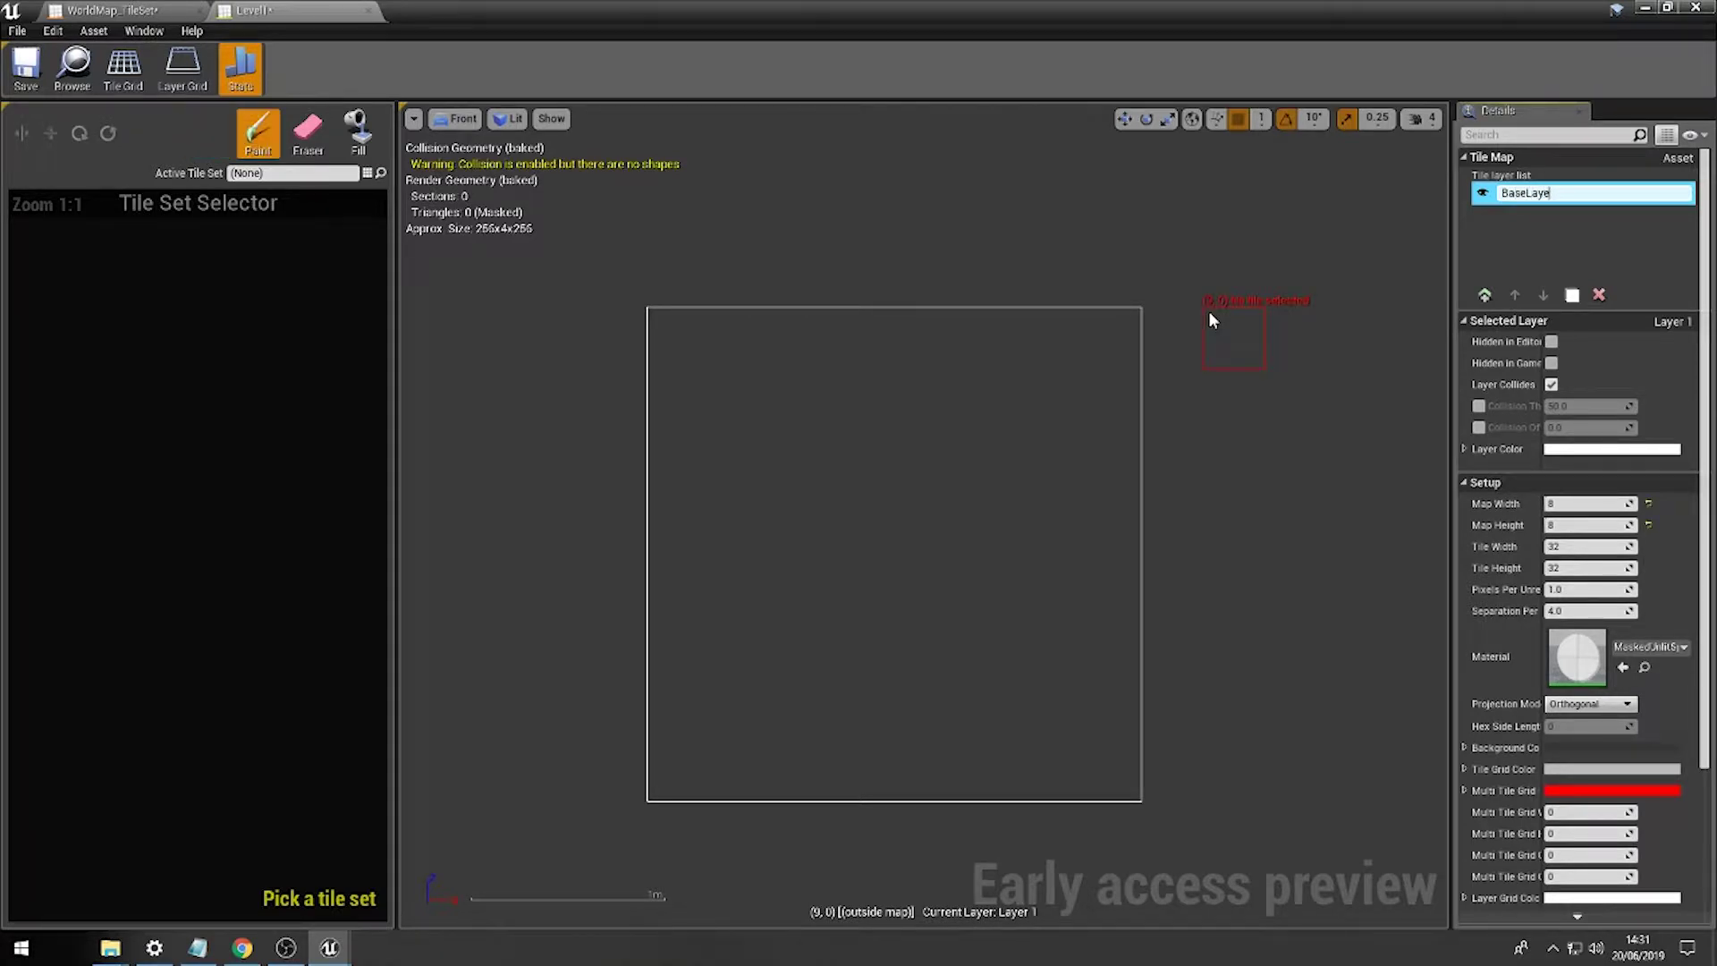
key(Return)
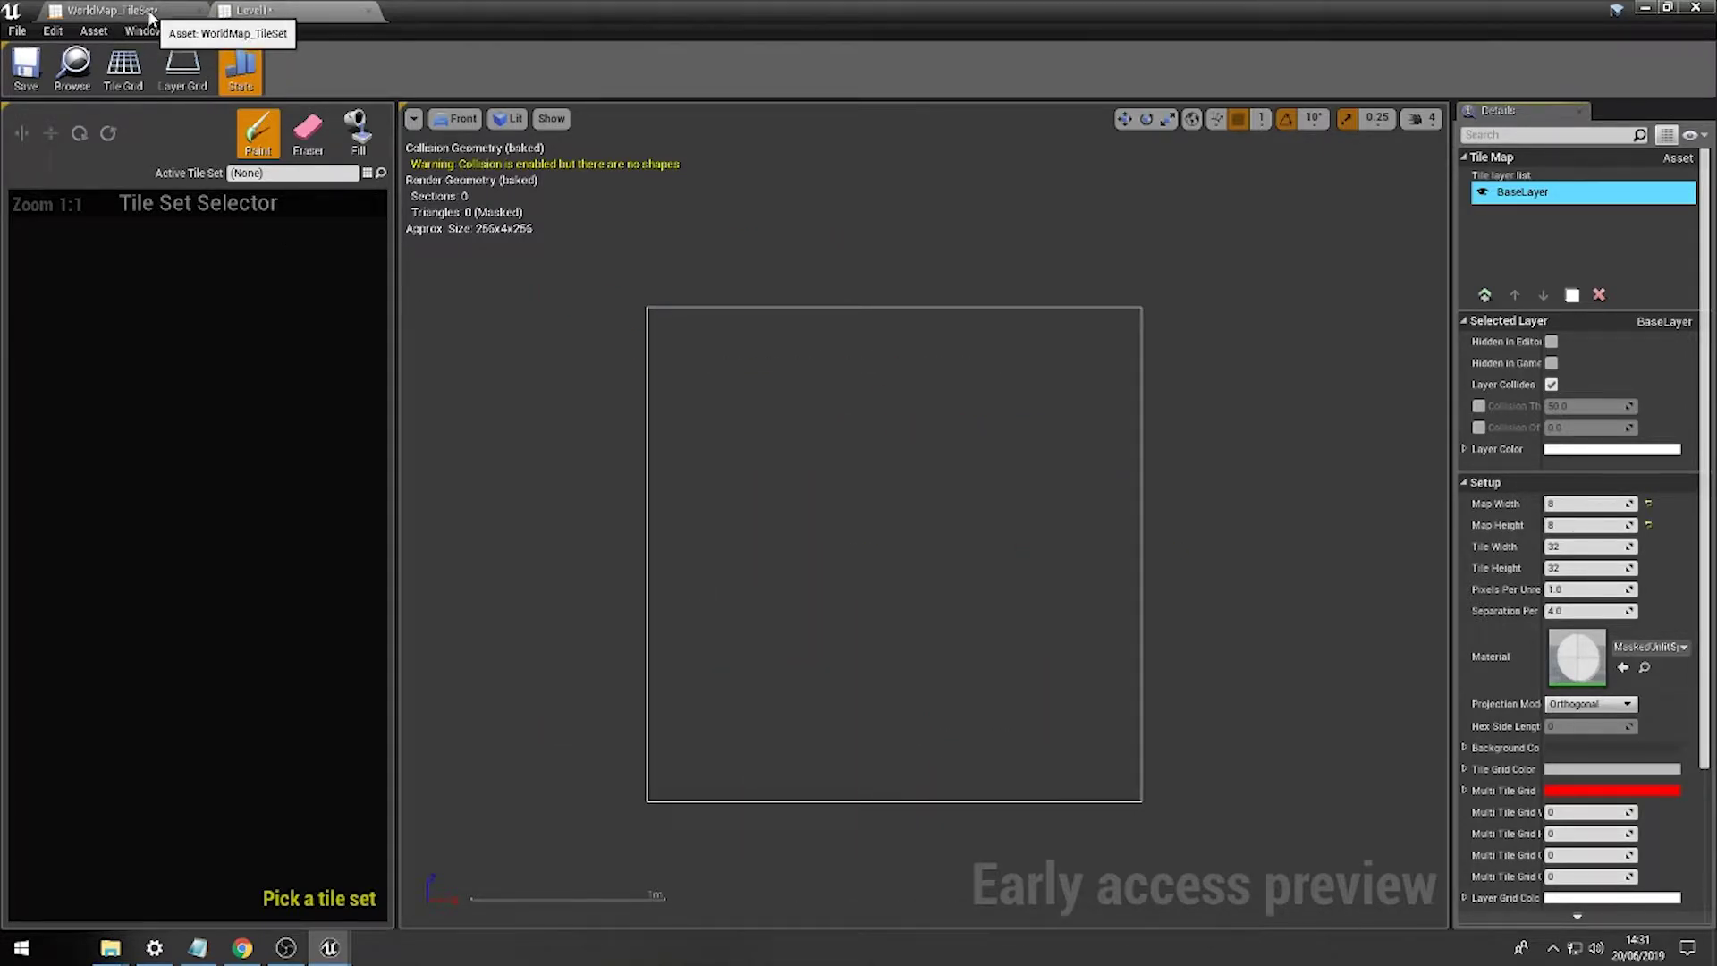
Assign WorldMap_TileSet from the Tilesheet folder as the tile map's active tile set.
double_click(481, 12)
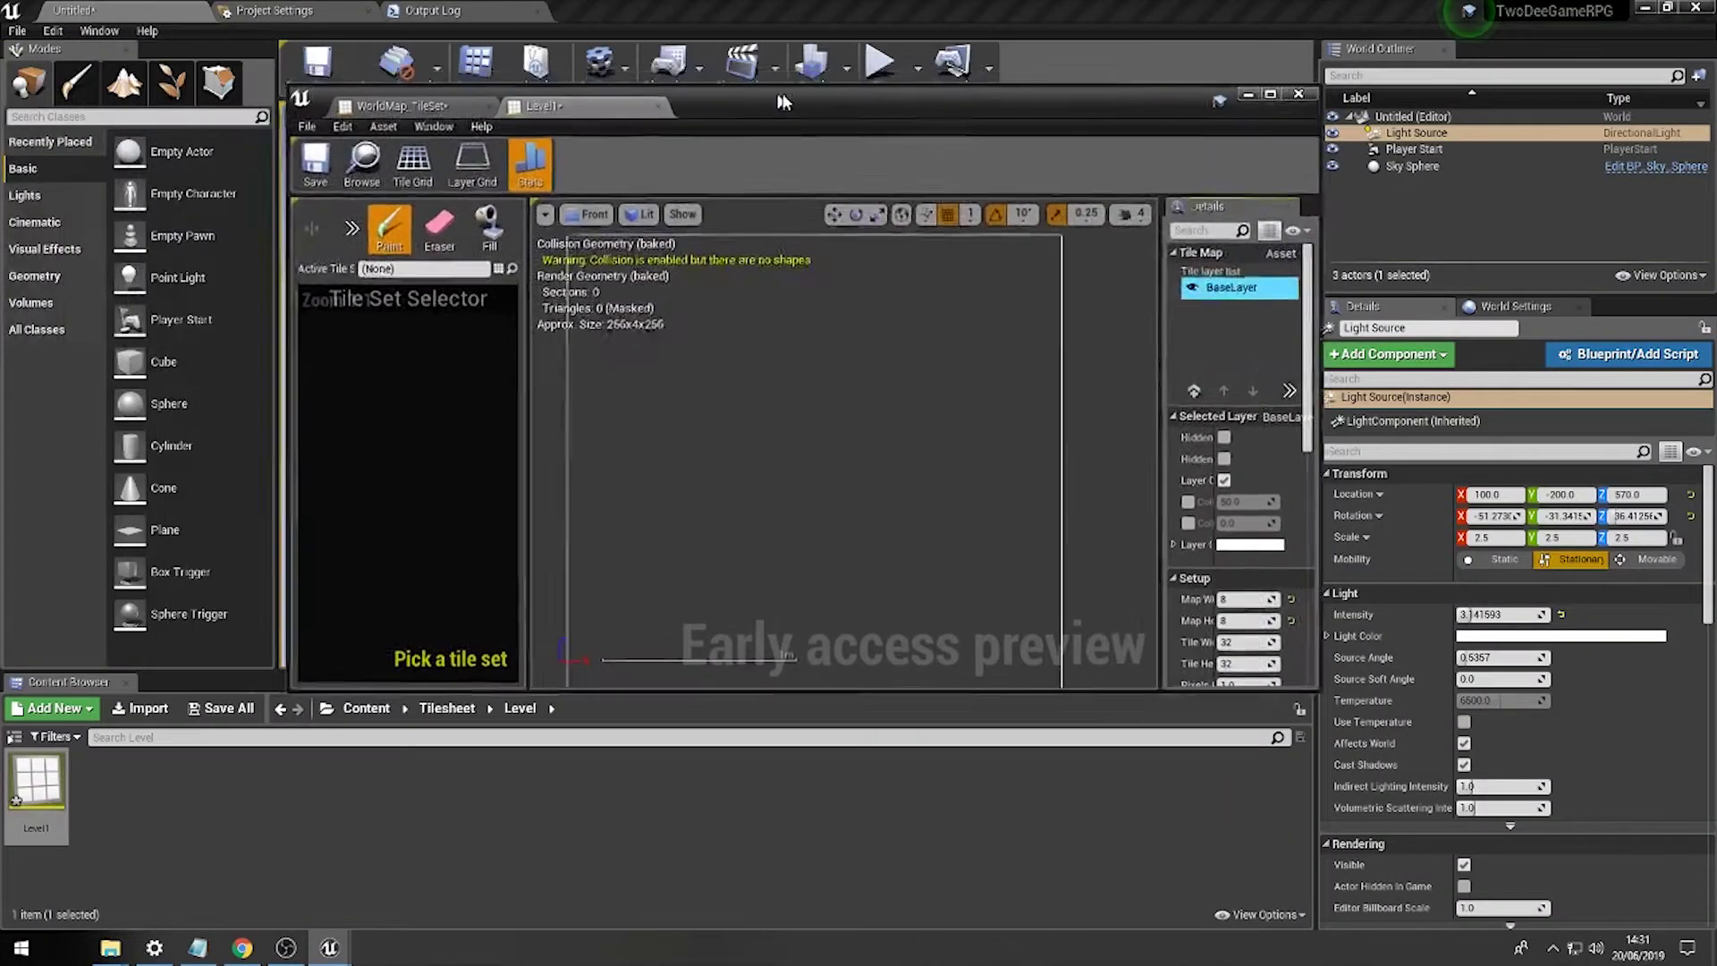
click(450, 708)
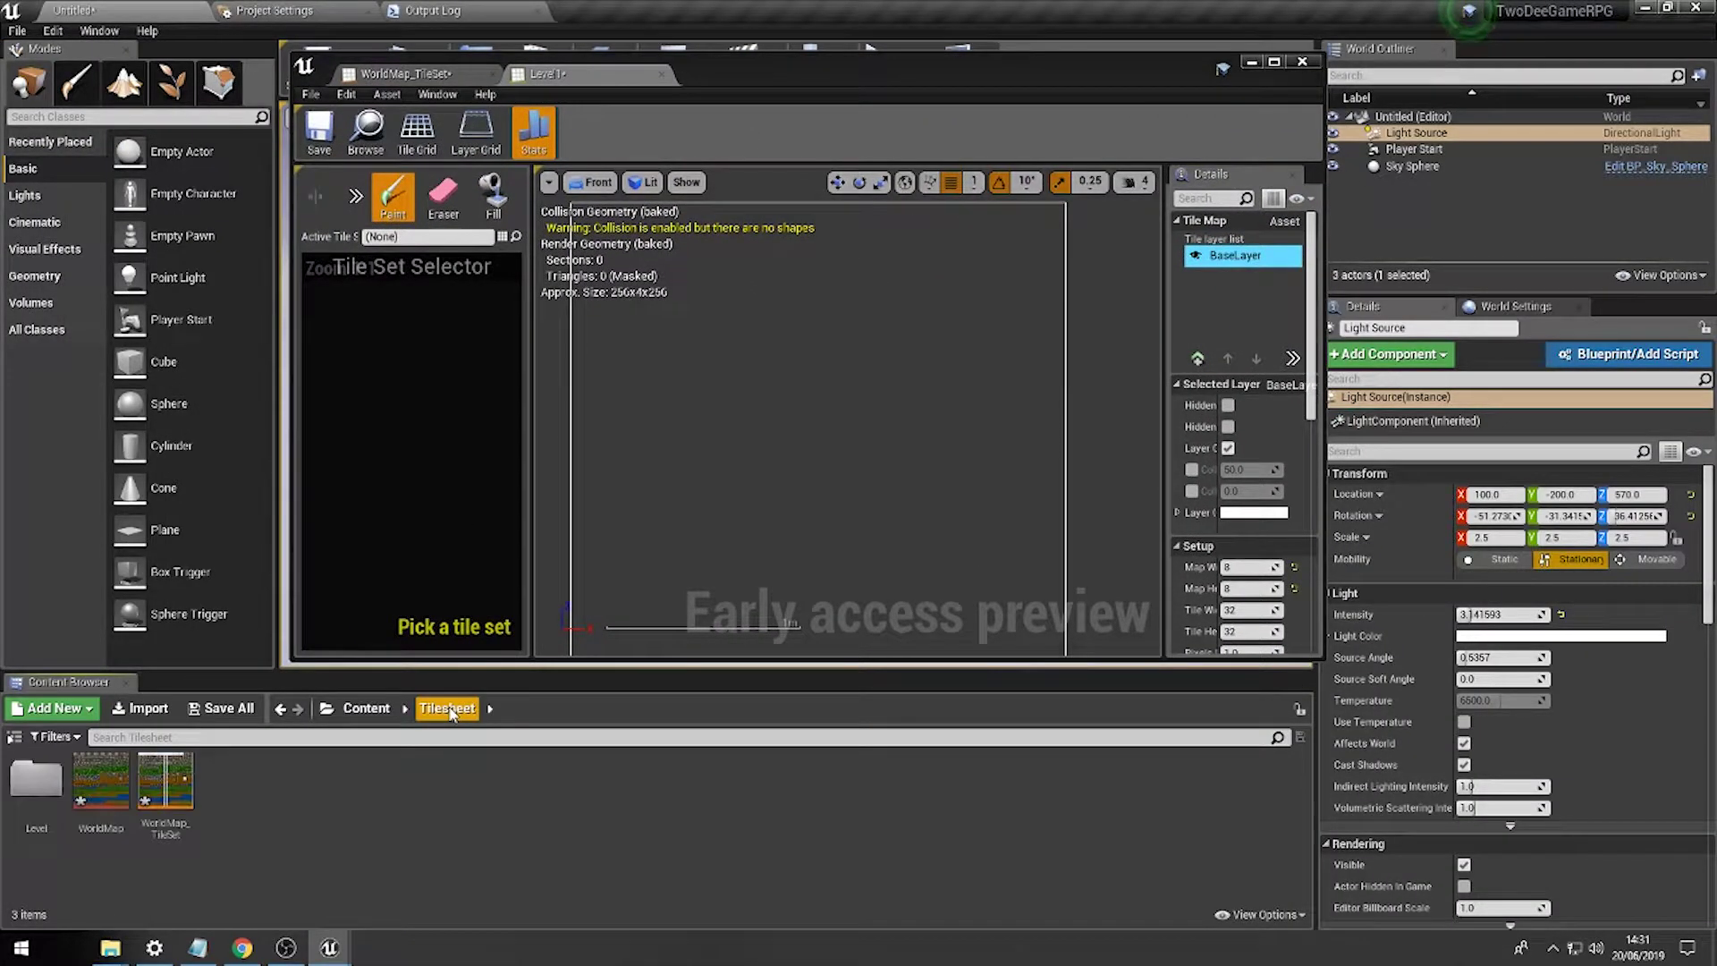
click(168, 785)
drag(168, 785, 395, 487)
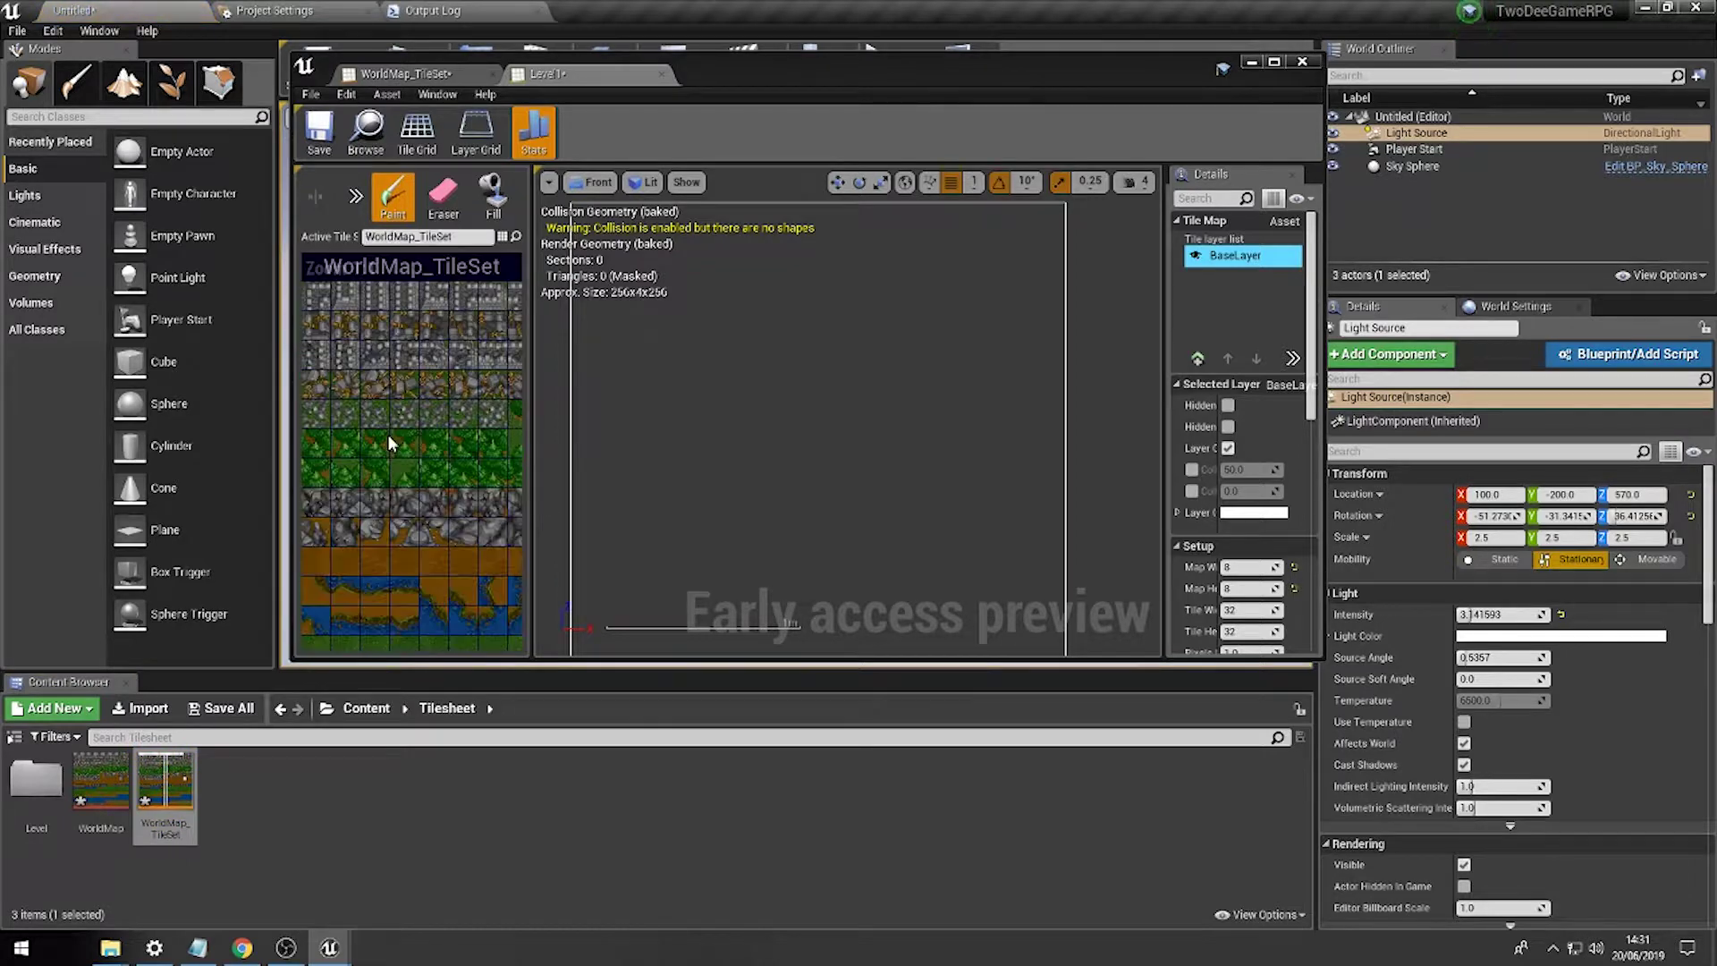
click(1274, 61)
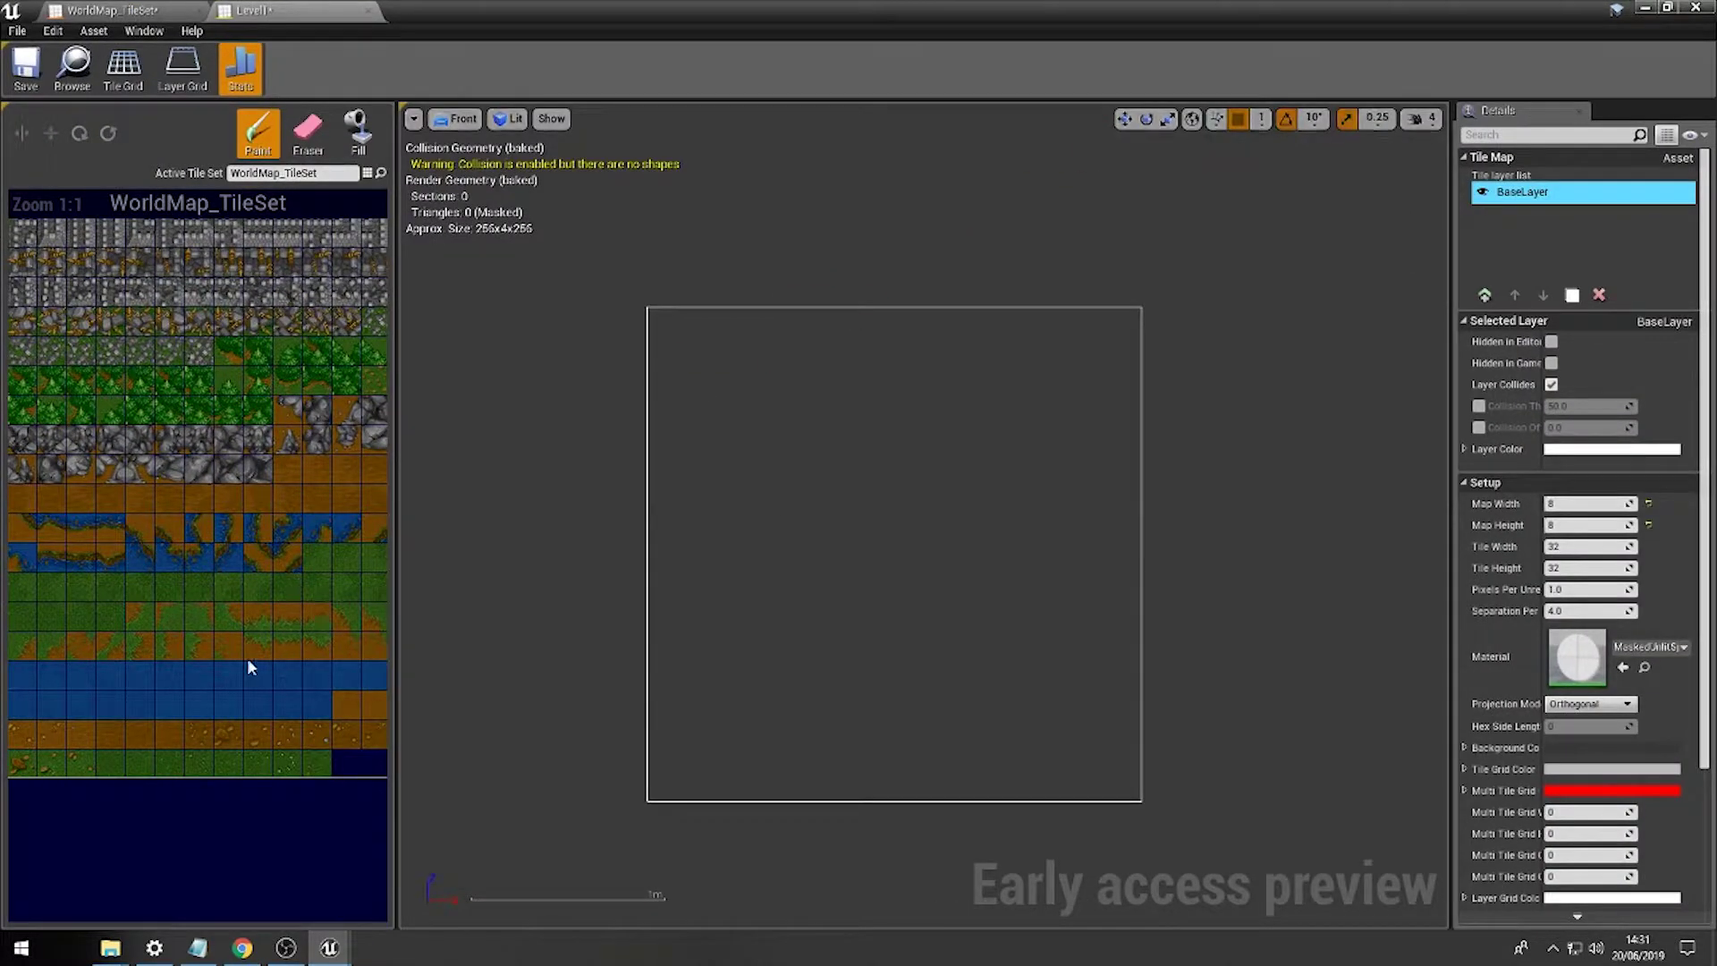
Paint grass tile #357 over the upper five rows of the map on BaseLayer.
right_drag(182, 633, 72, 580)
click(283, 643)
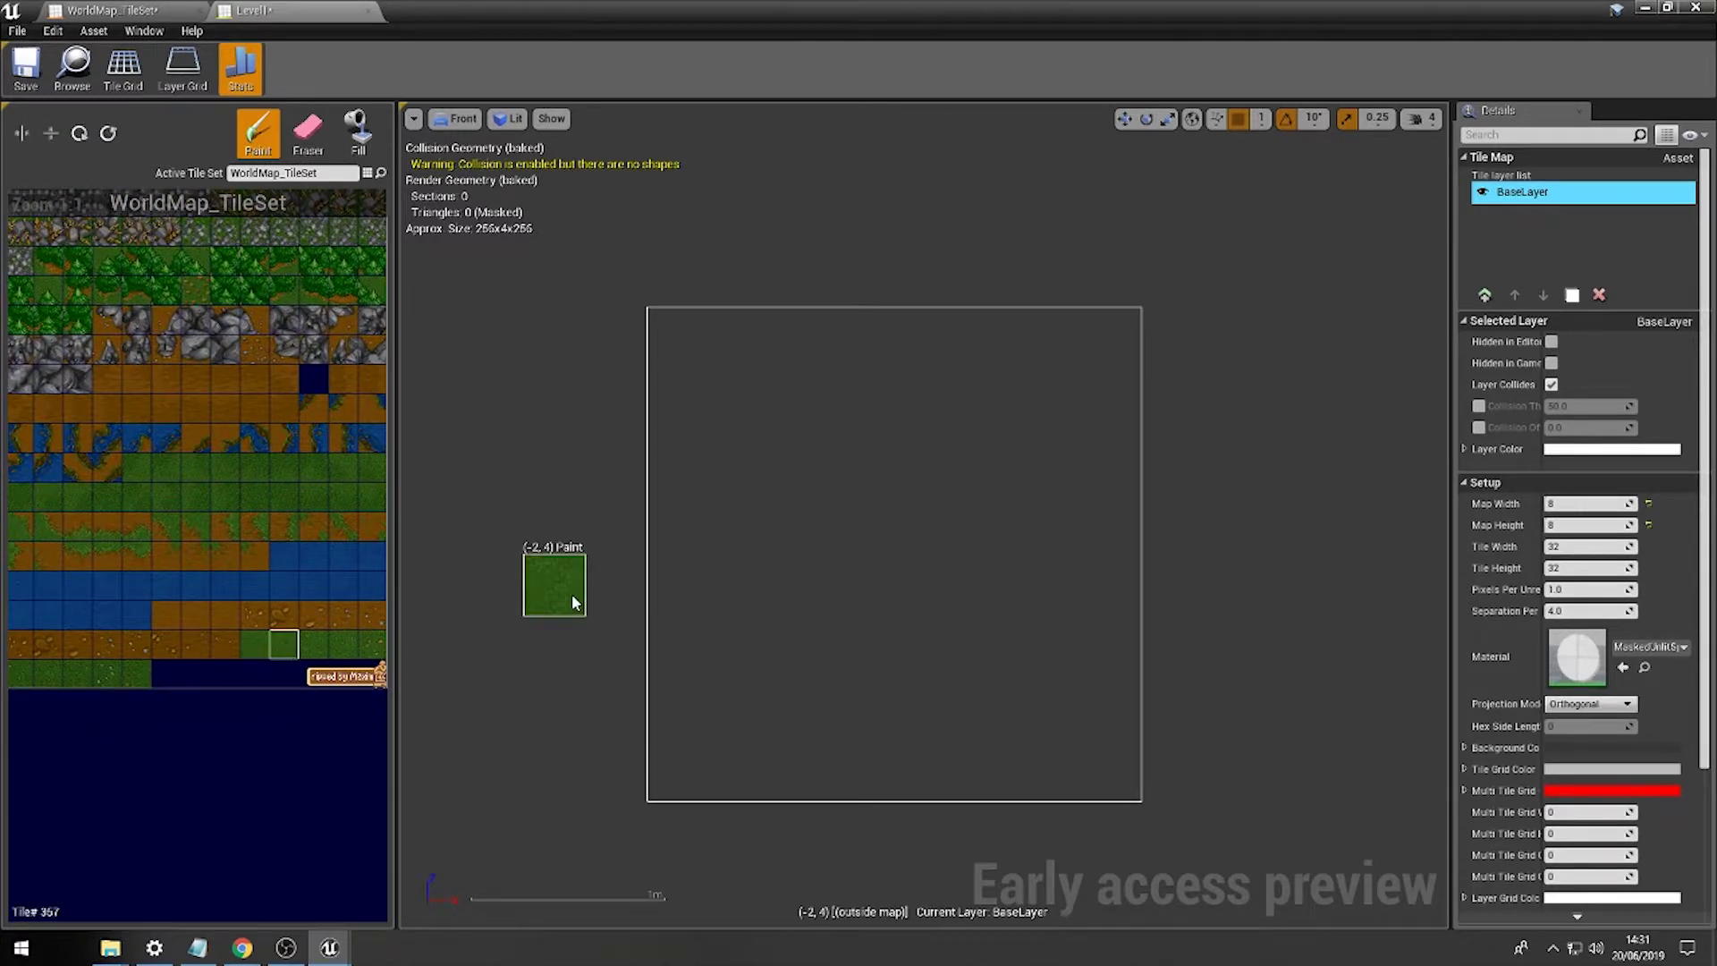
drag(676, 367, 1099, 367)
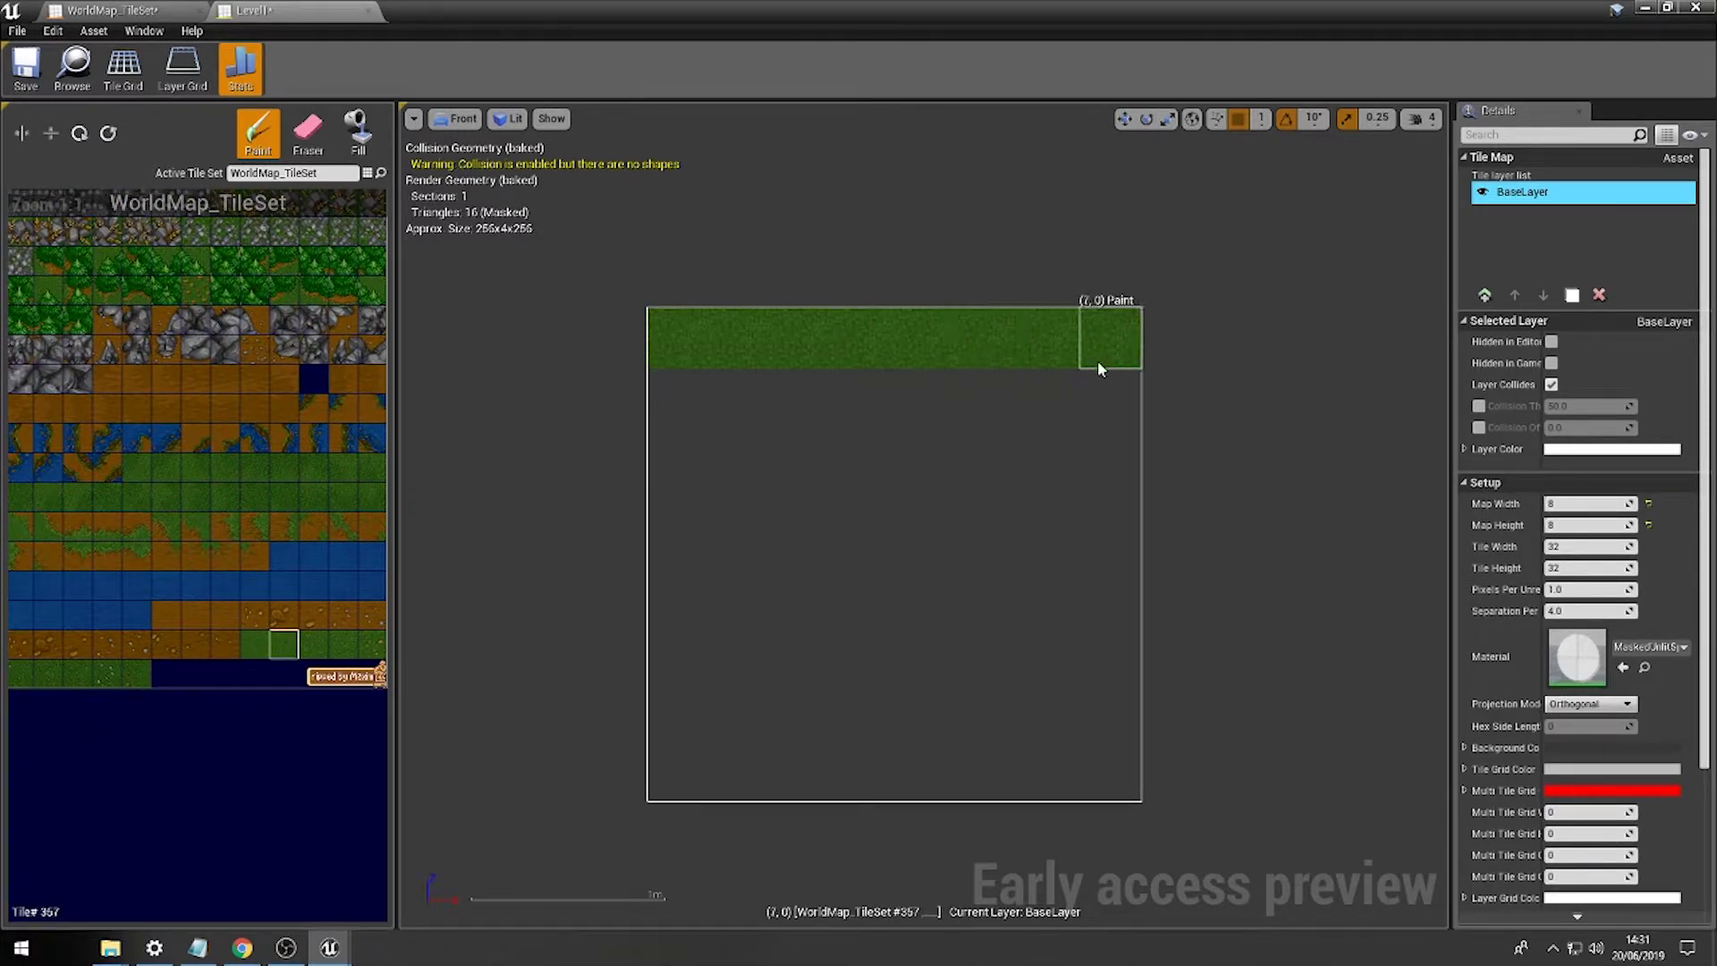
drag(1046, 454, 759, 481)
drag(707, 408, 1081, 430)
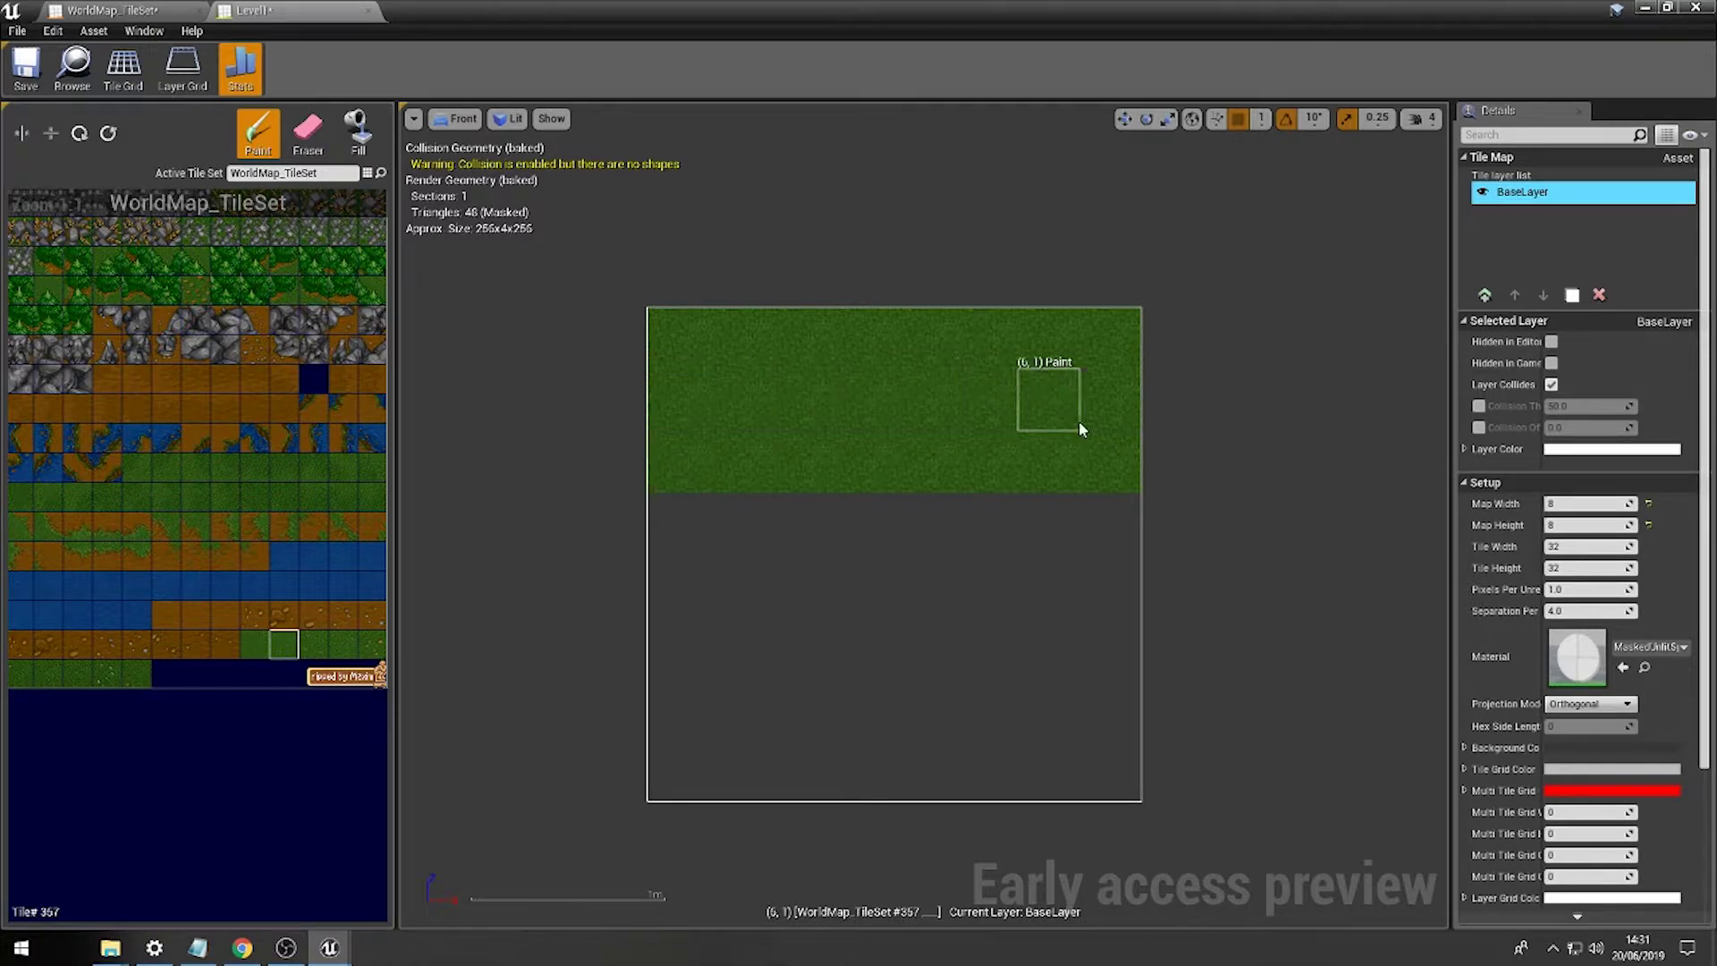
mouse_move(1049, 530)
mouse_down()
mouse_move(698, 537)
mouse_move(1048, 583)
mouse_up()
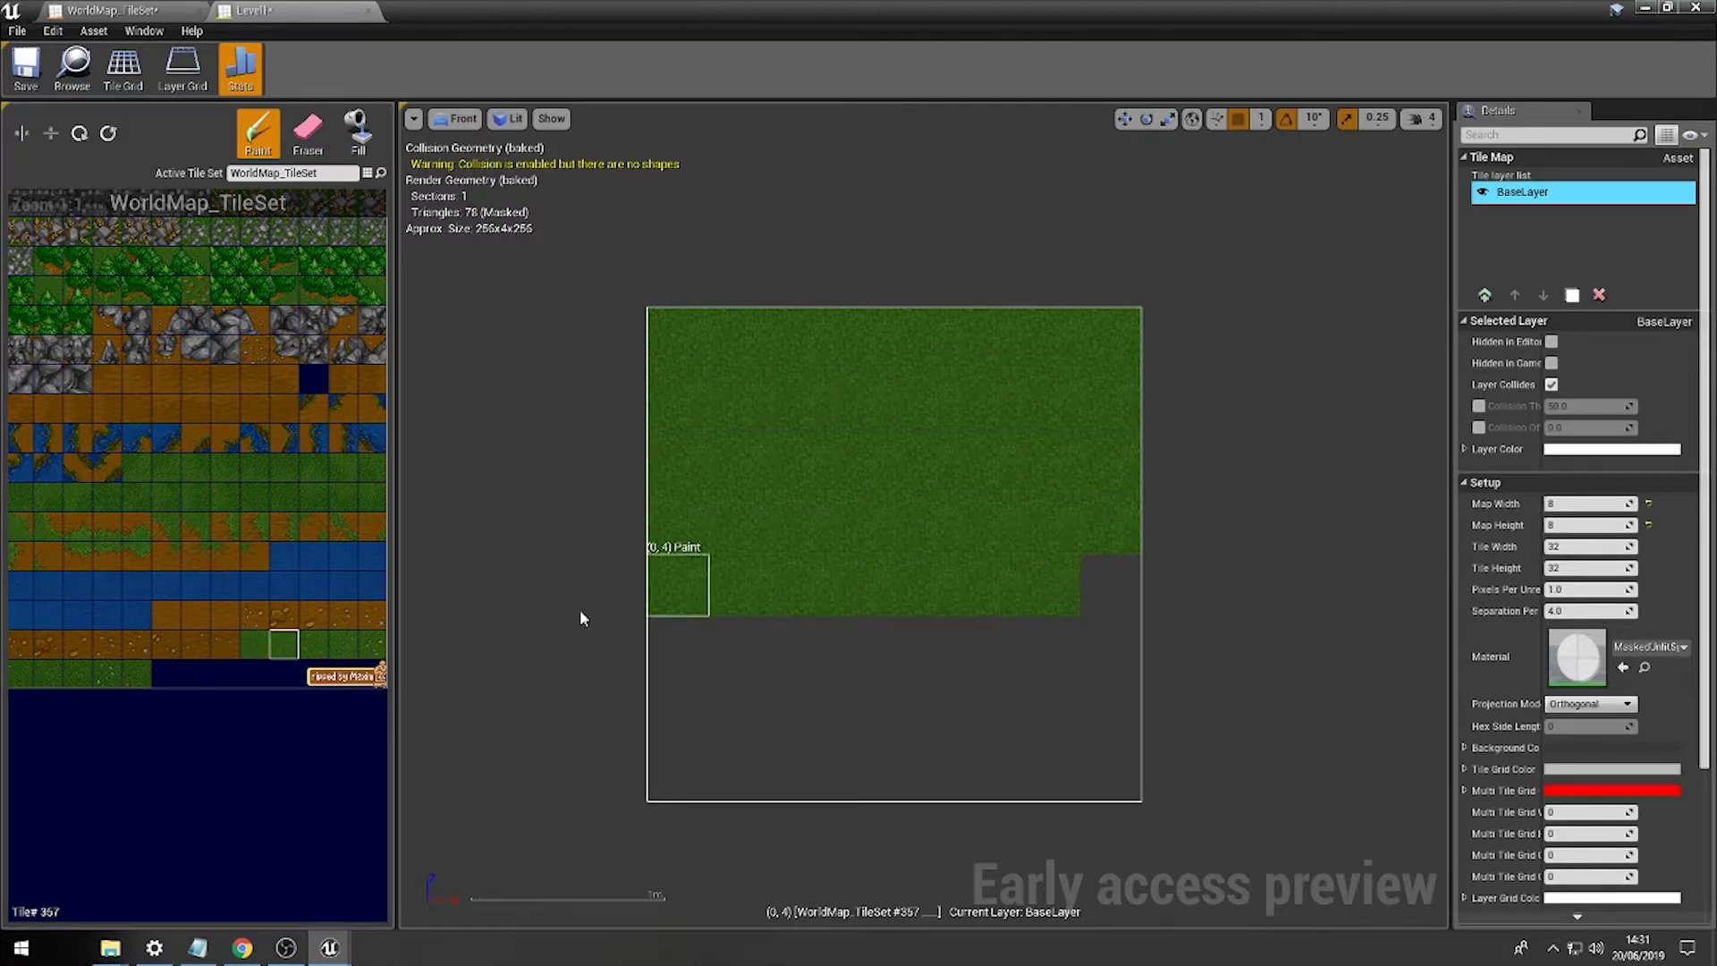
Paint the map's sixth row with grass tile #356 and fill the gap at the fifth row's end.
click(256, 644)
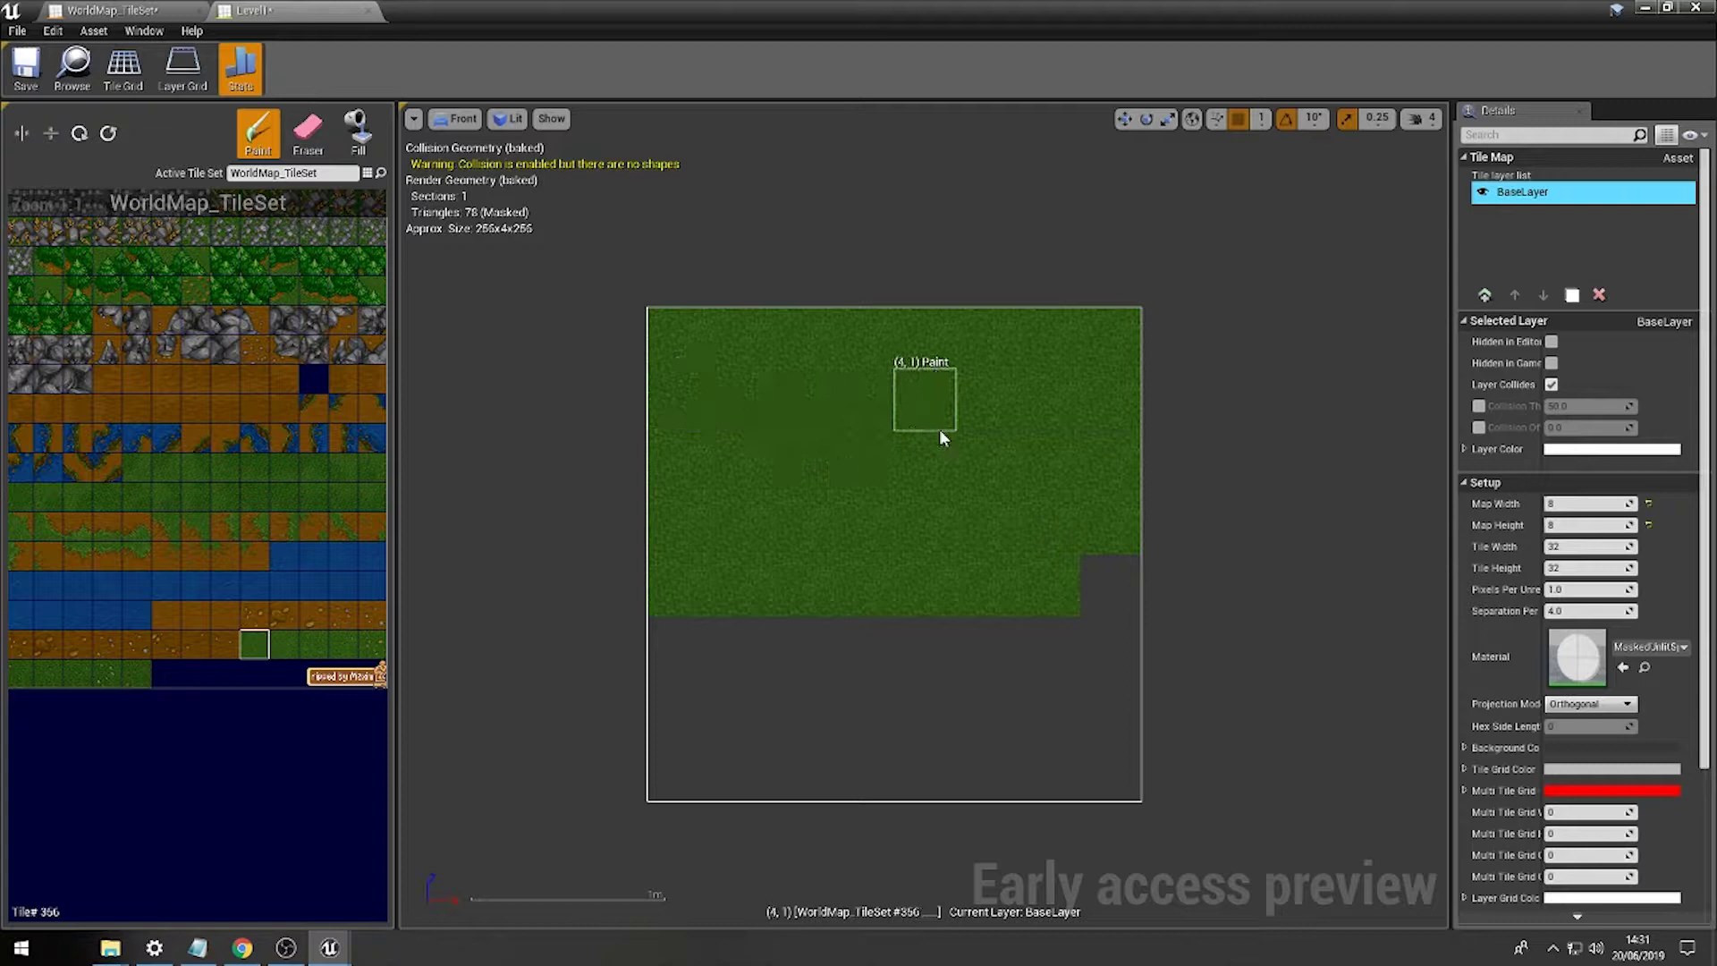
drag(679, 646, 974, 649)
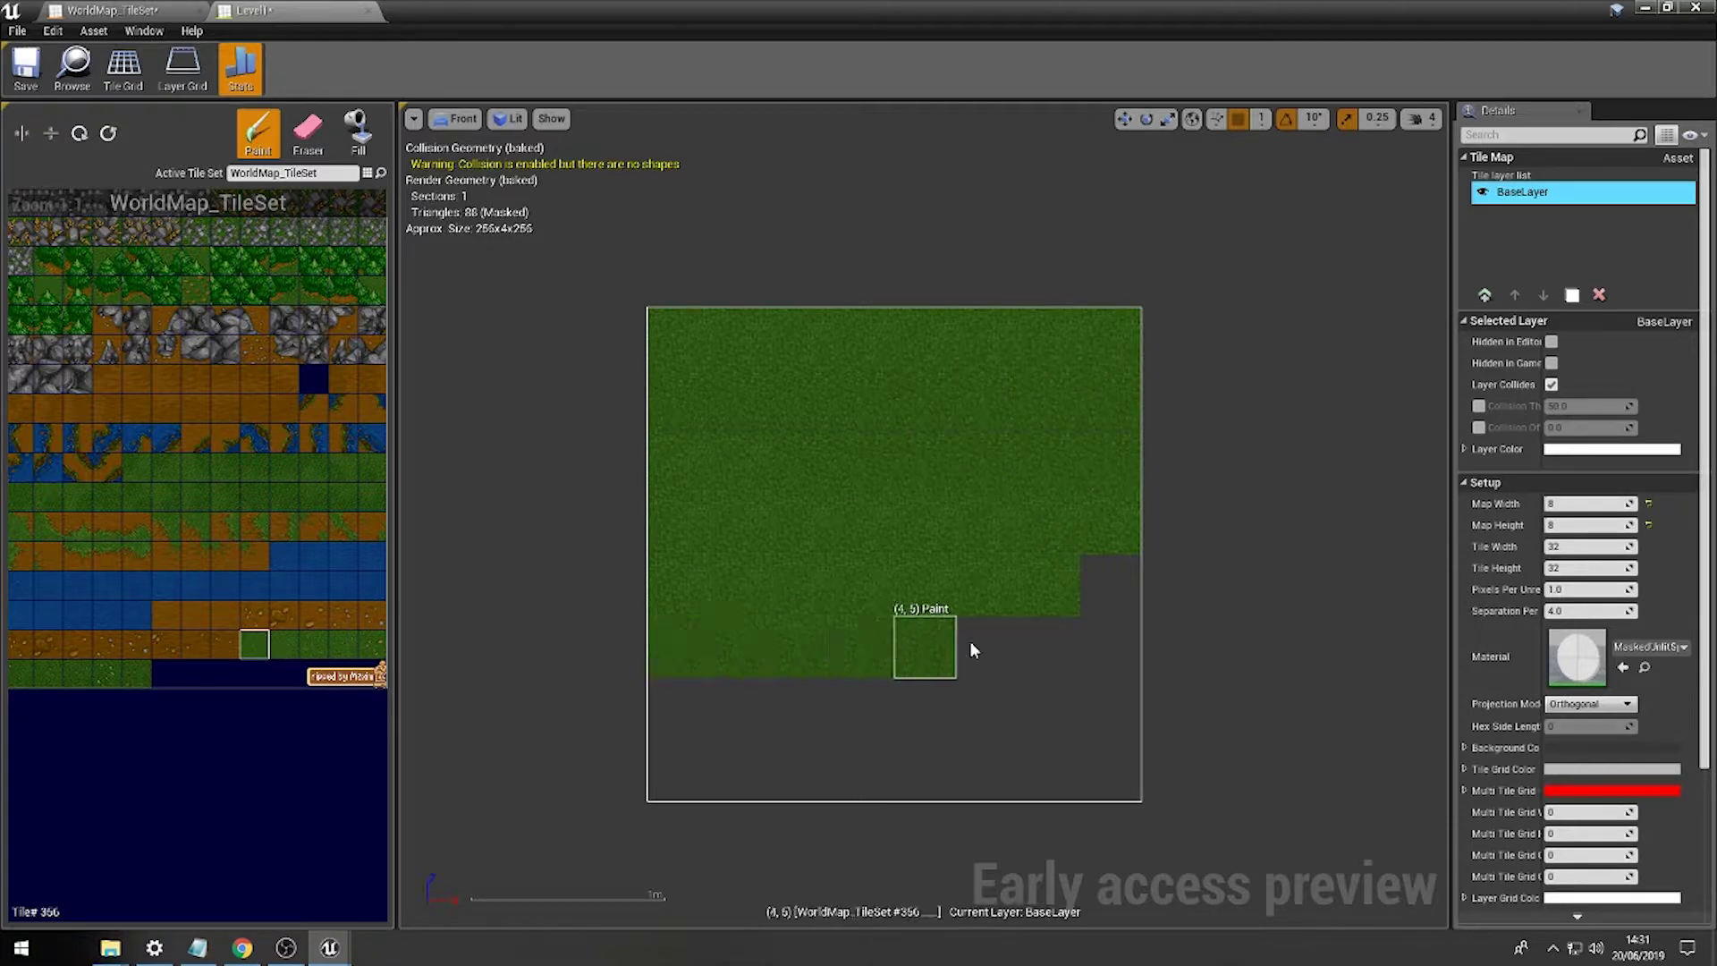
mouse_move(1086, 501)
right_down()
mouse_move(1058, 694)
mouse_move(1001, 475)
mouse_move(1031, 280)
mouse_move(1142, 439)
right_up()
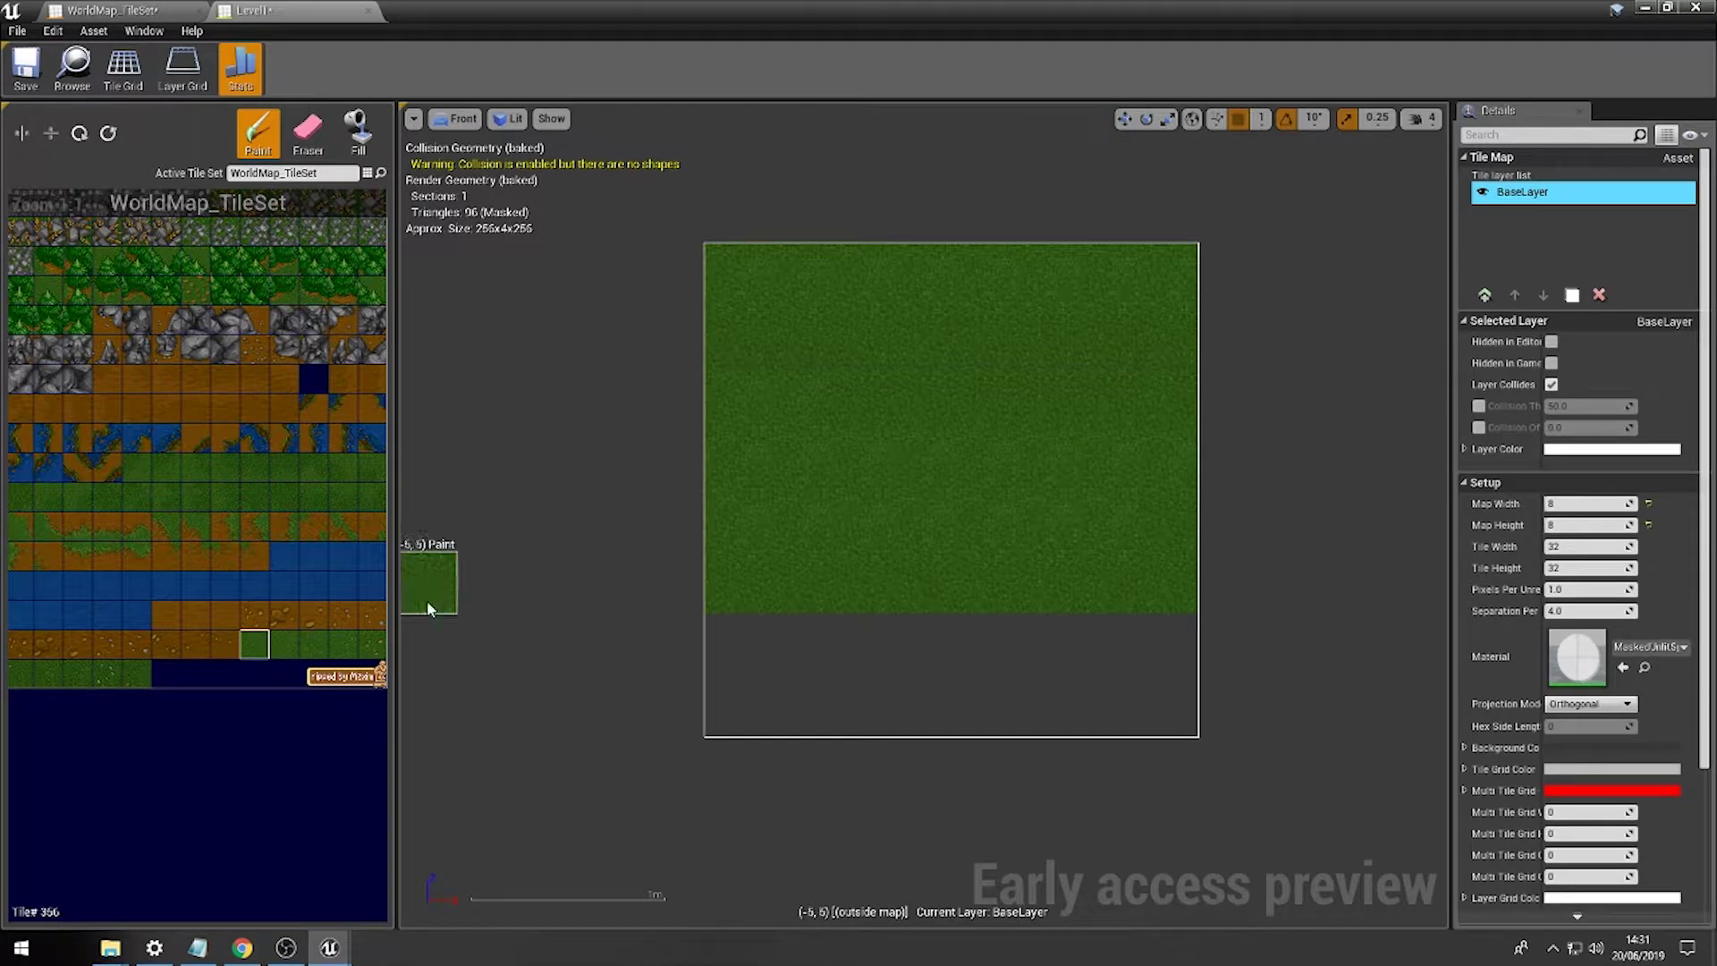
Try a darker grass tile across the second and third rows, and paint it over with grass tile #357.
click(314, 498)
mouse_move(721, 367)
mouse_down()
mouse_move(1088, 378)
mouse_move(1039, 356)
mouse_up()
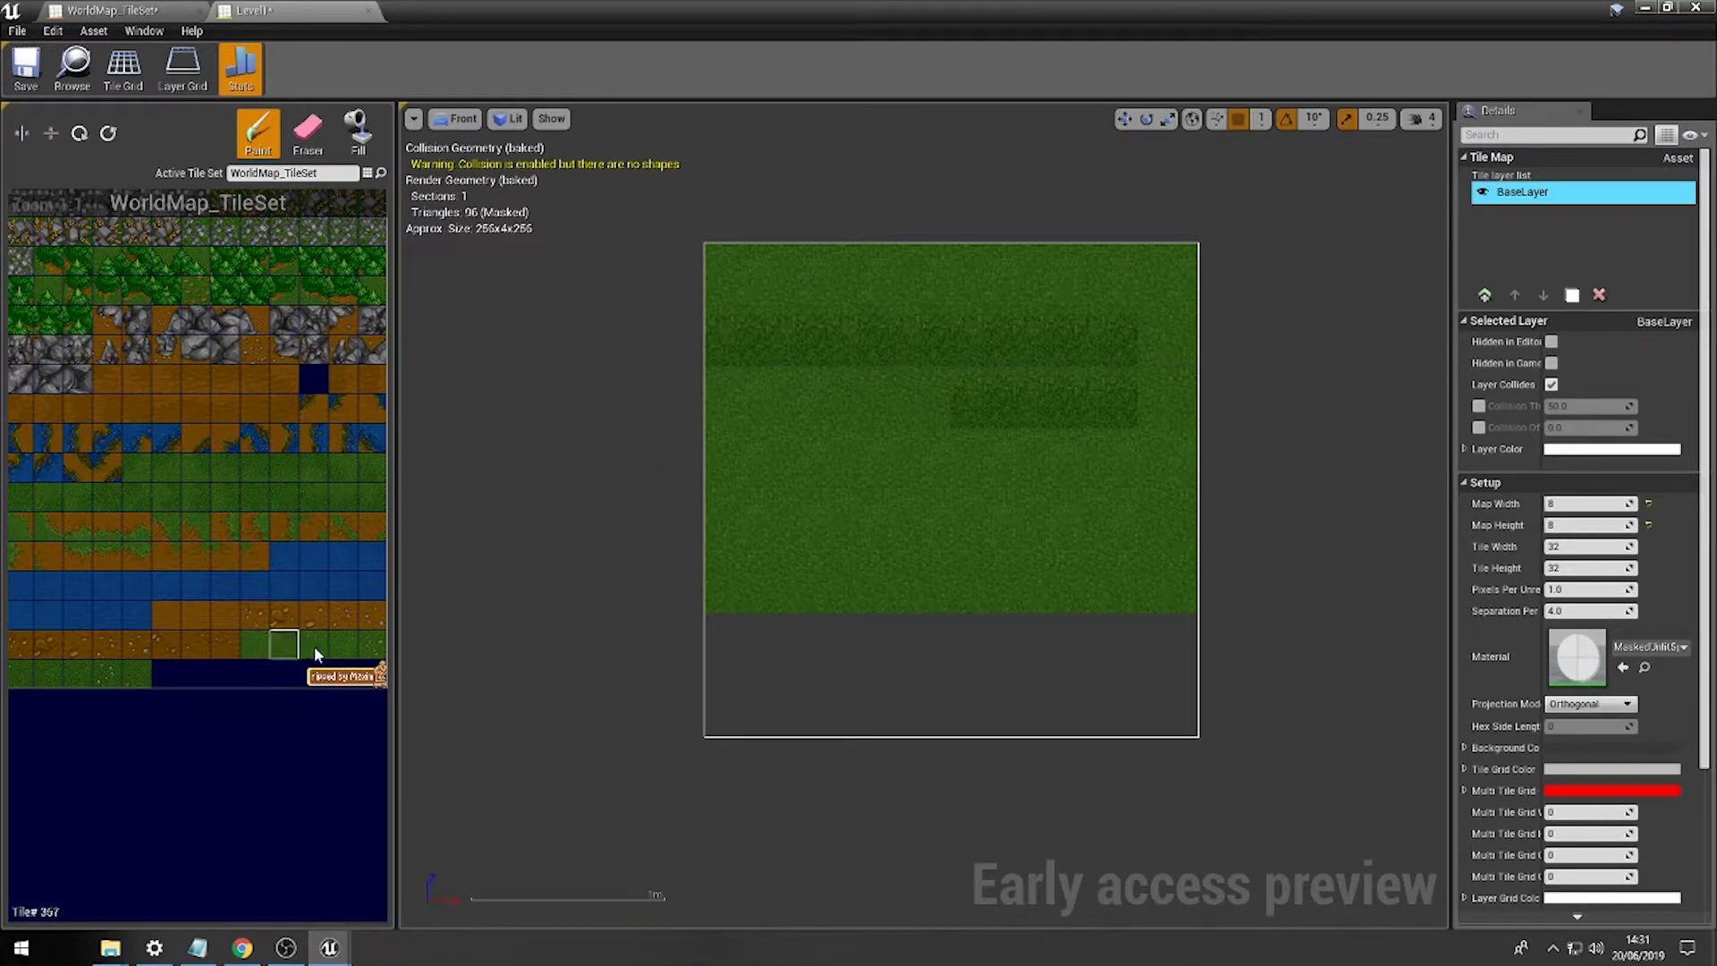
mouse_move(1107, 404)
mouse_down()
mouse_move(1104, 357)
mouse_move(850, 330)
mouse_move(738, 354)
mouse_up()
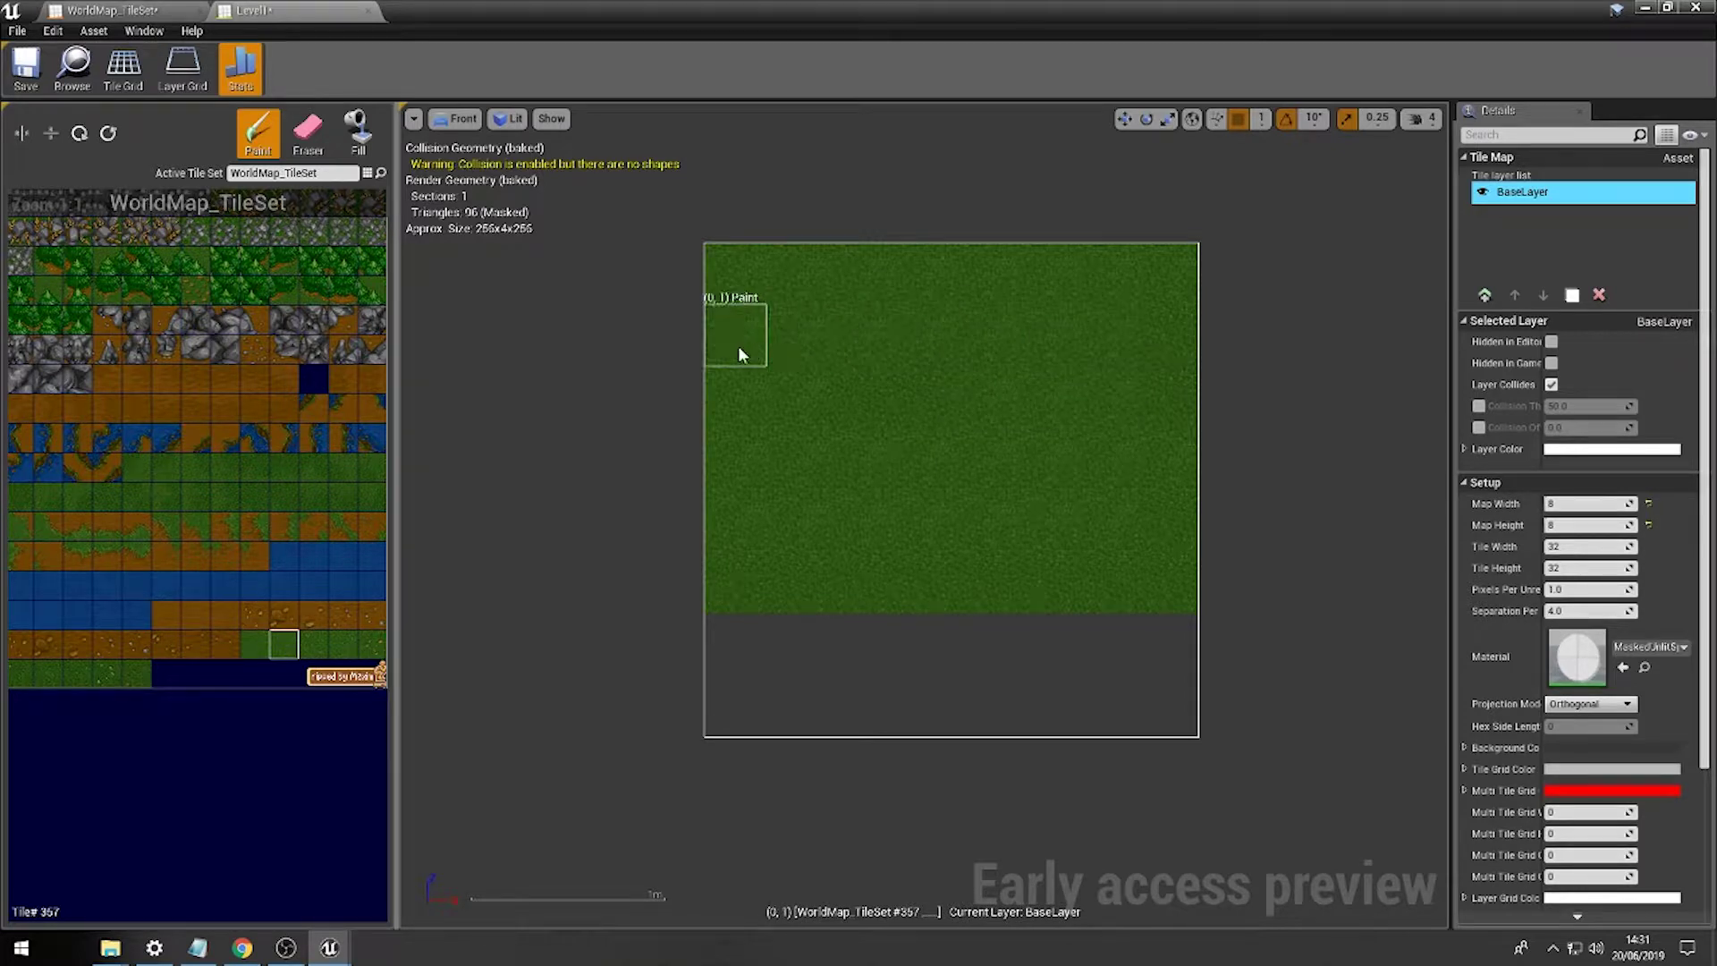
Paint the map's two lowest rows on BaseLayer with water tiles #330 and #331.
click(82, 622)
mouse_move(693, 643)
mouse_down()
mouse_move(1190, 697)
mouse_move(754, 713)
mouse_up()
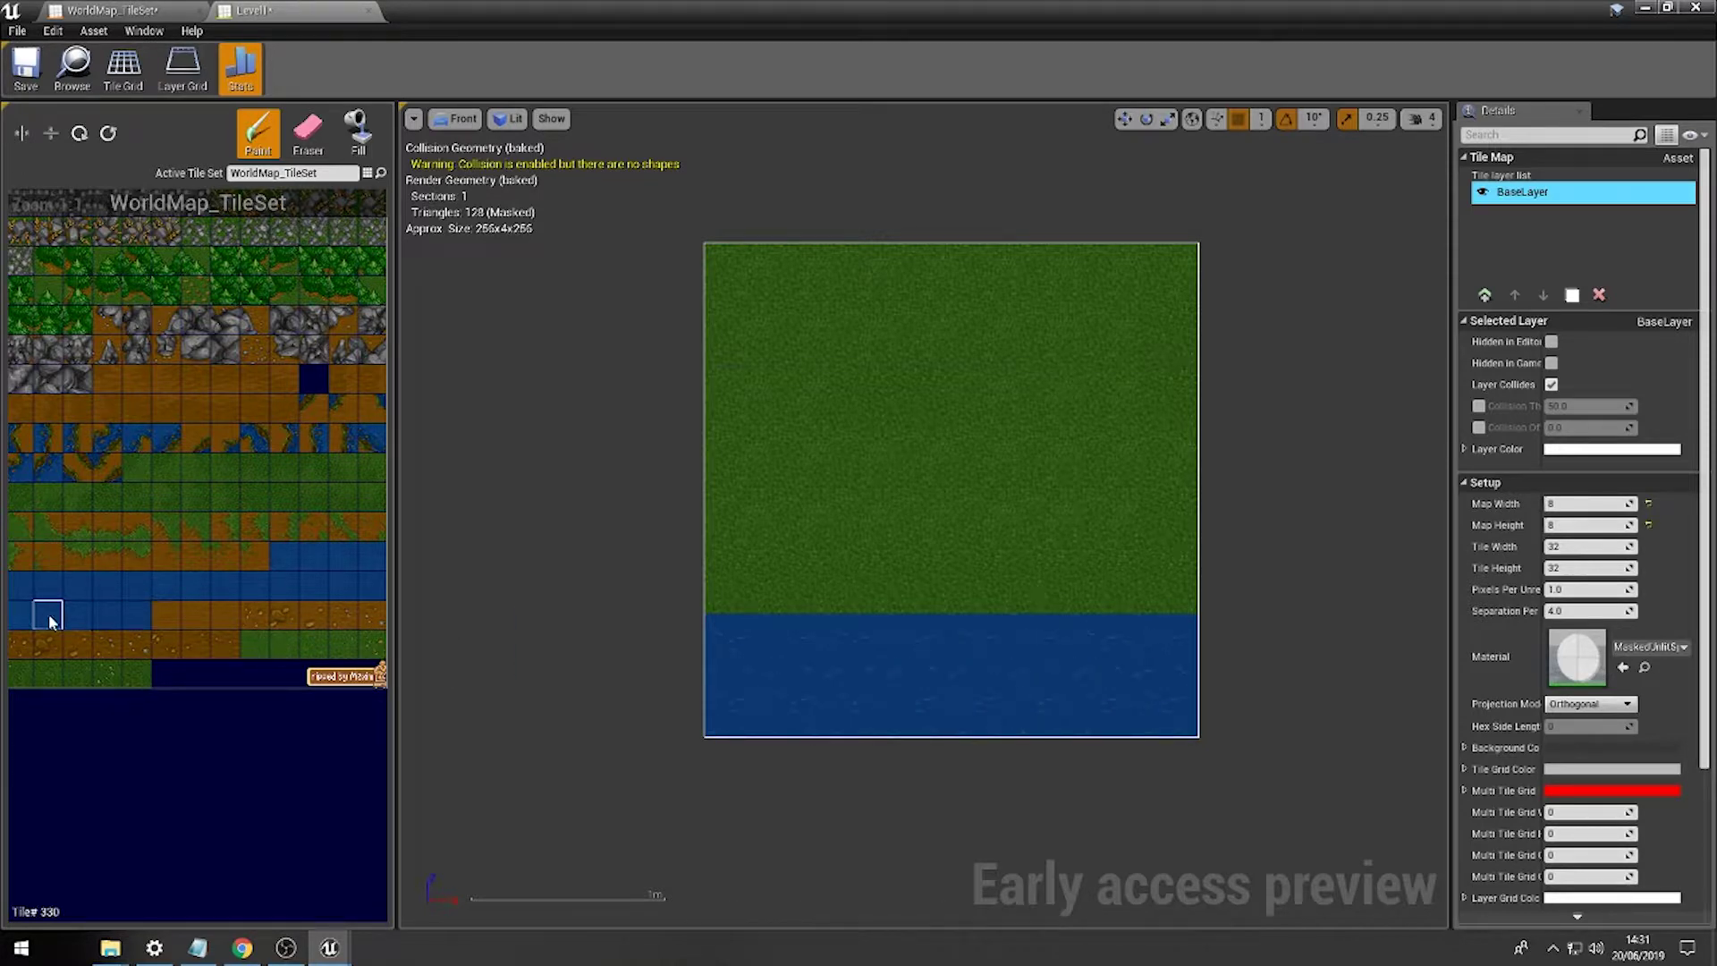
drag(748, 652, 1162, 675)
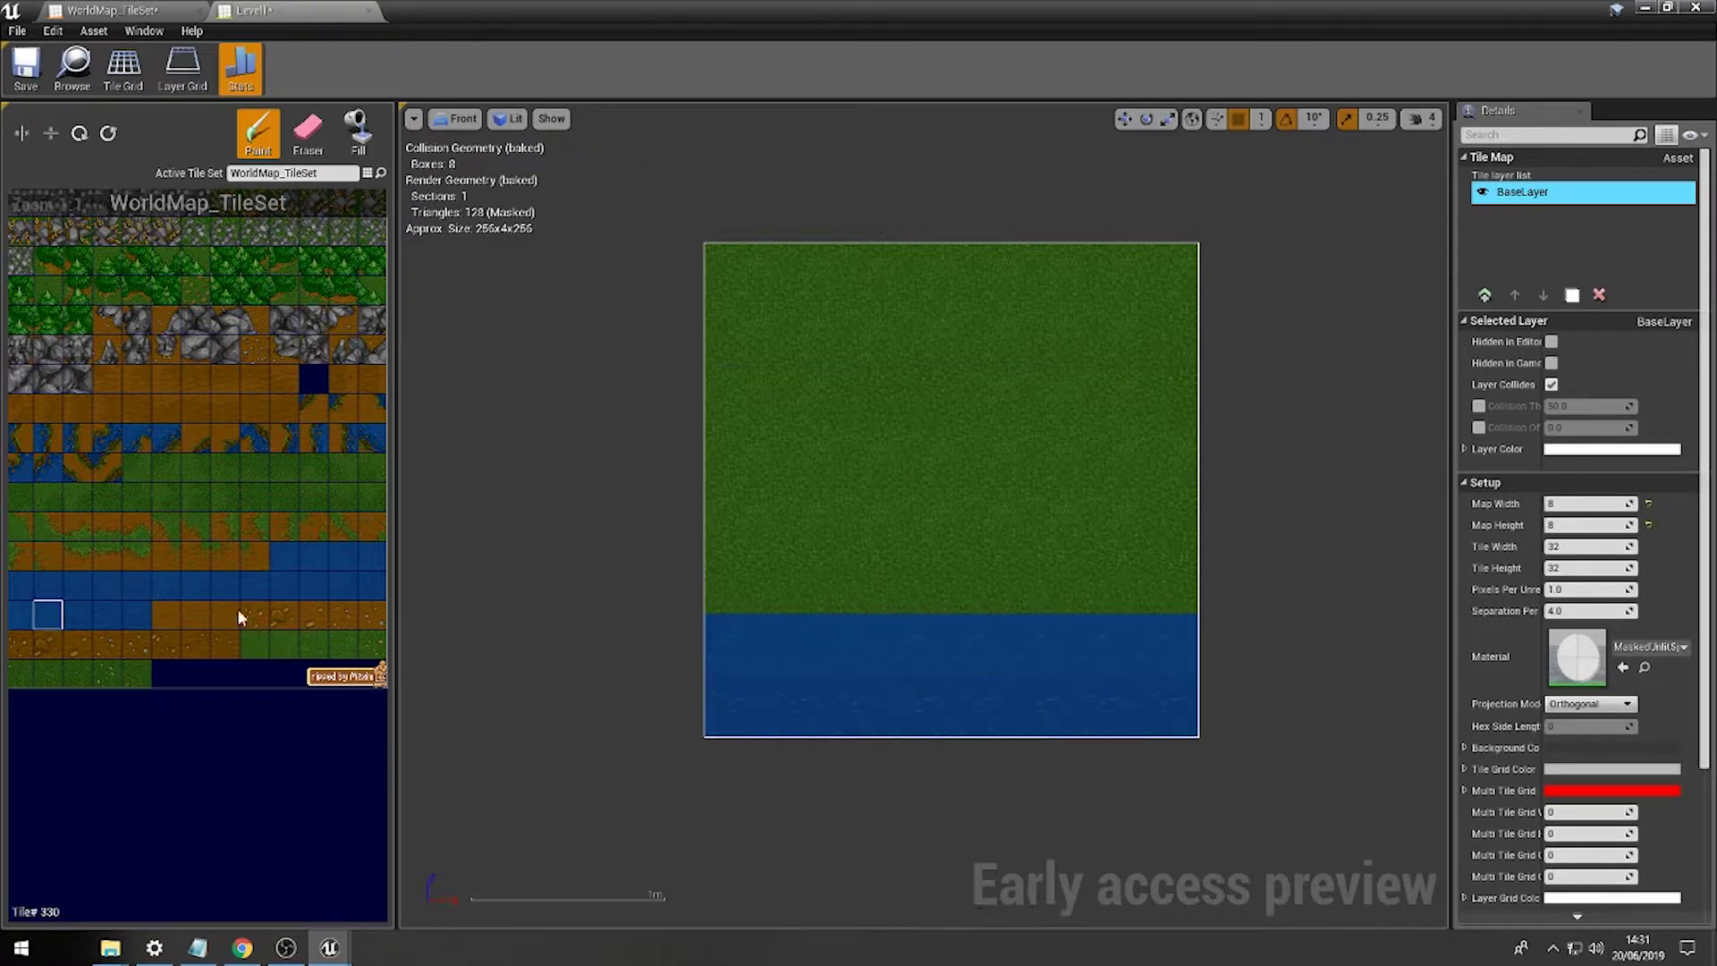
scroll(209, 600, down, 1)
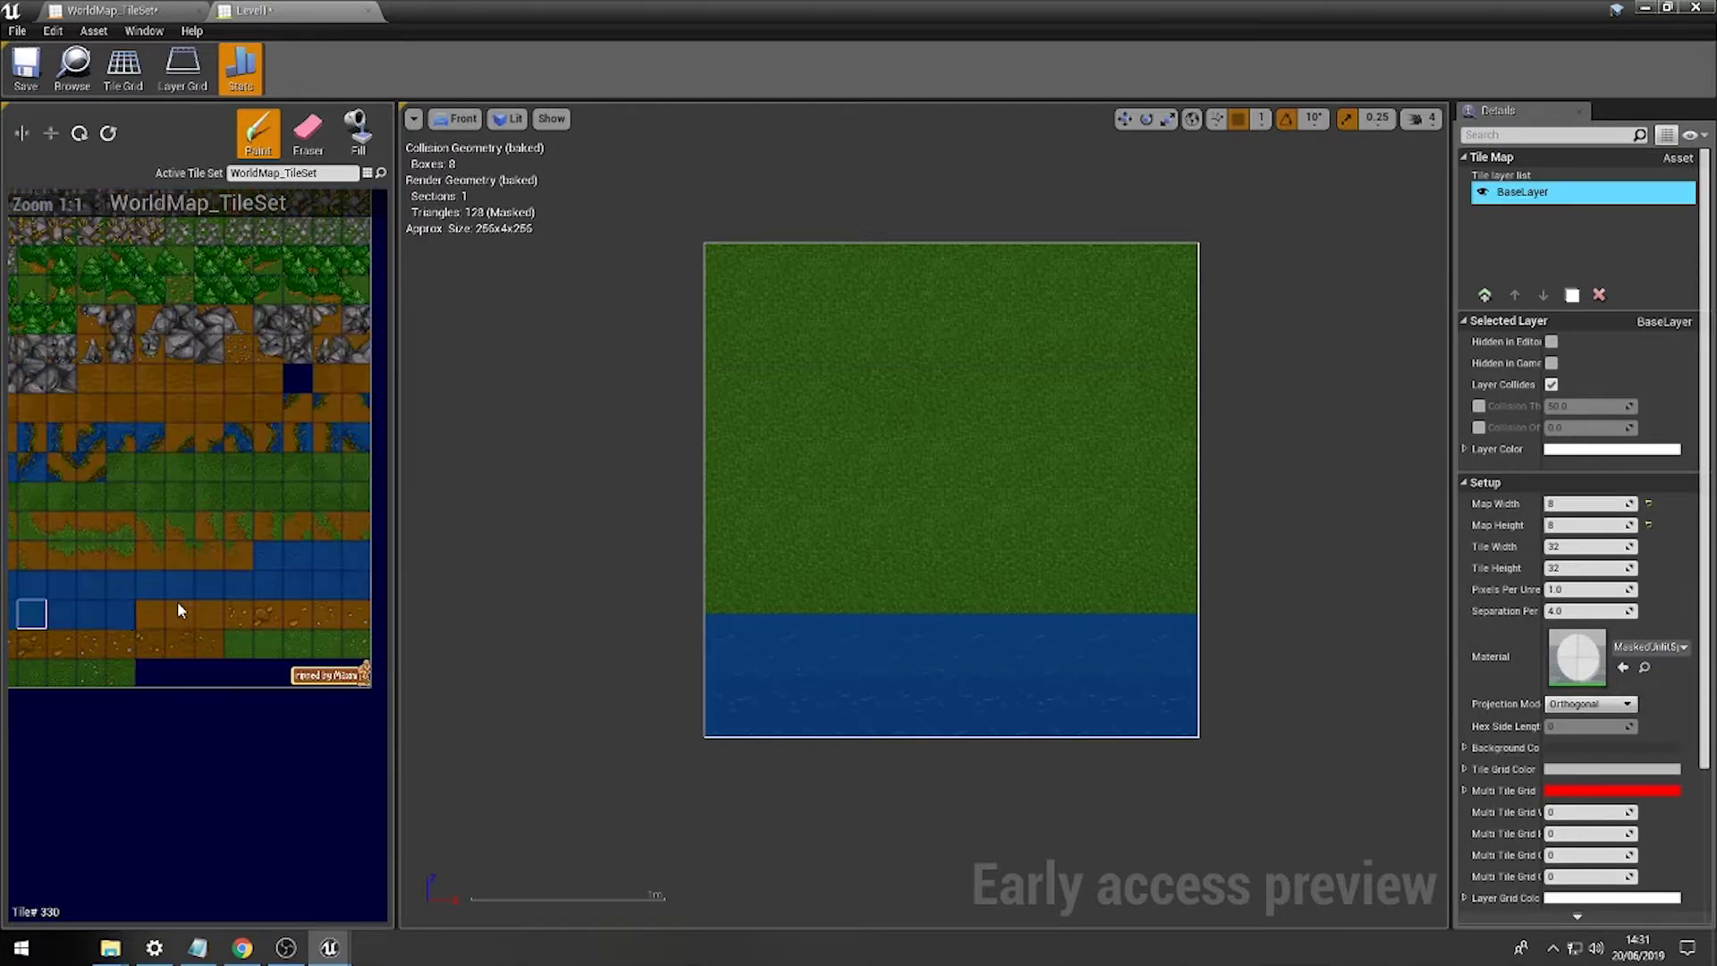
drag(742, 654, 1179, 668)
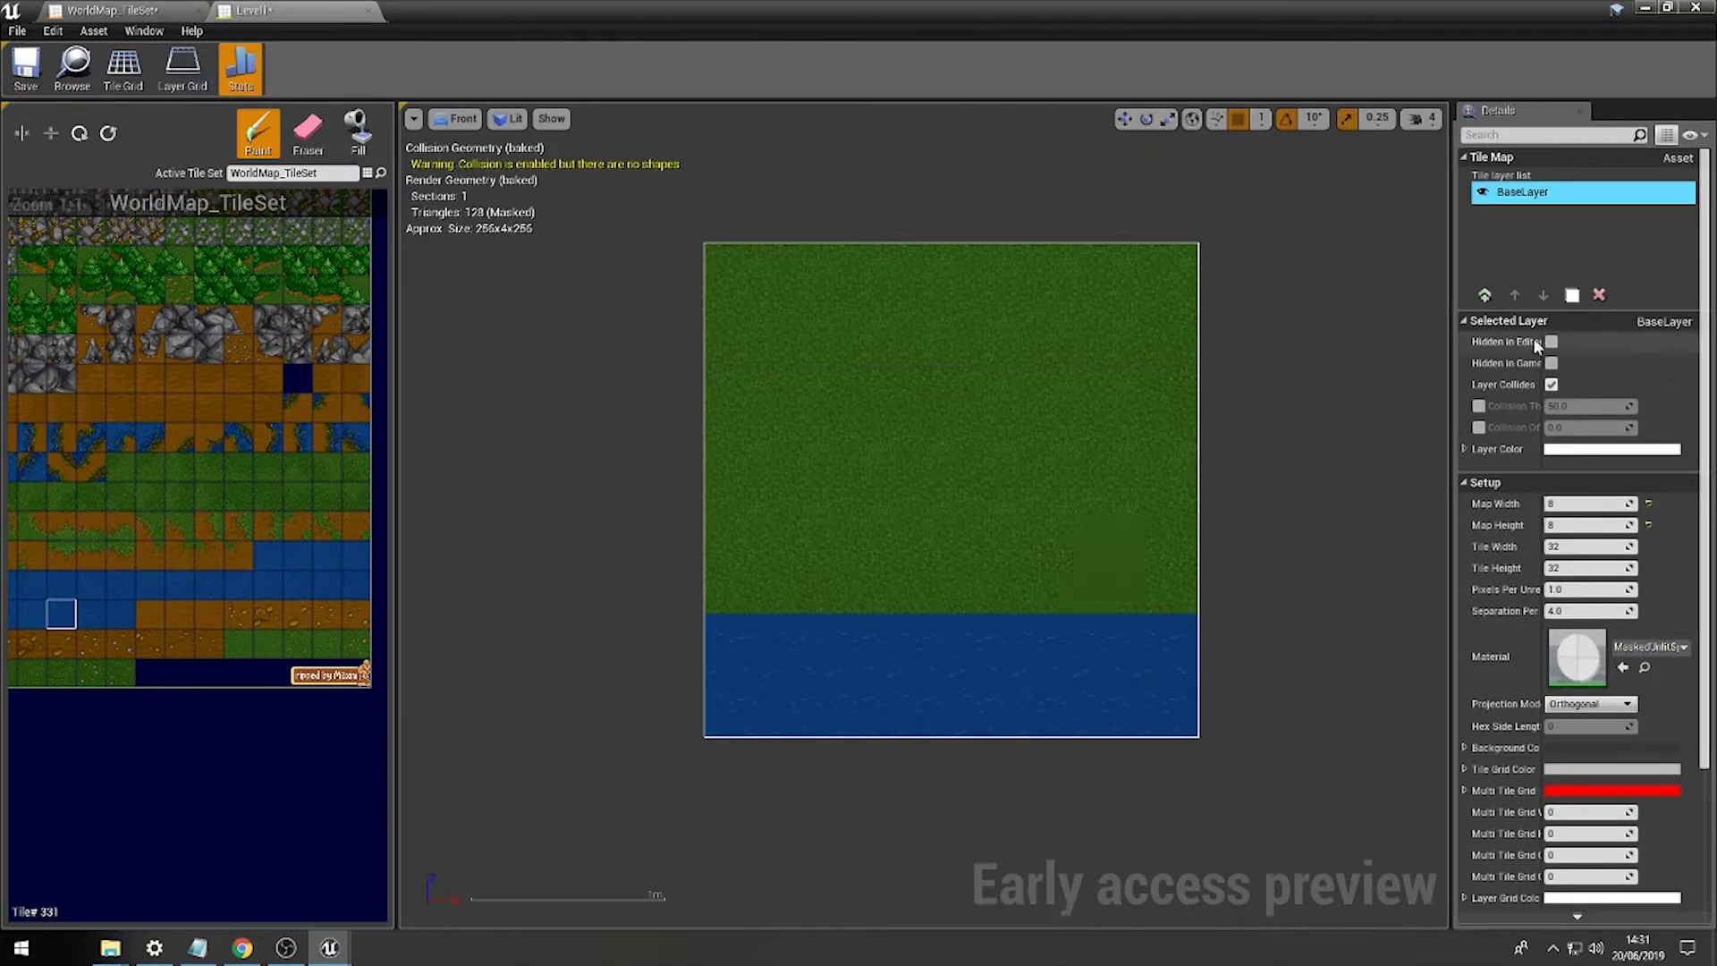
Add a new layer to the tile map and name it DecoLayer.
click(1486, 297)
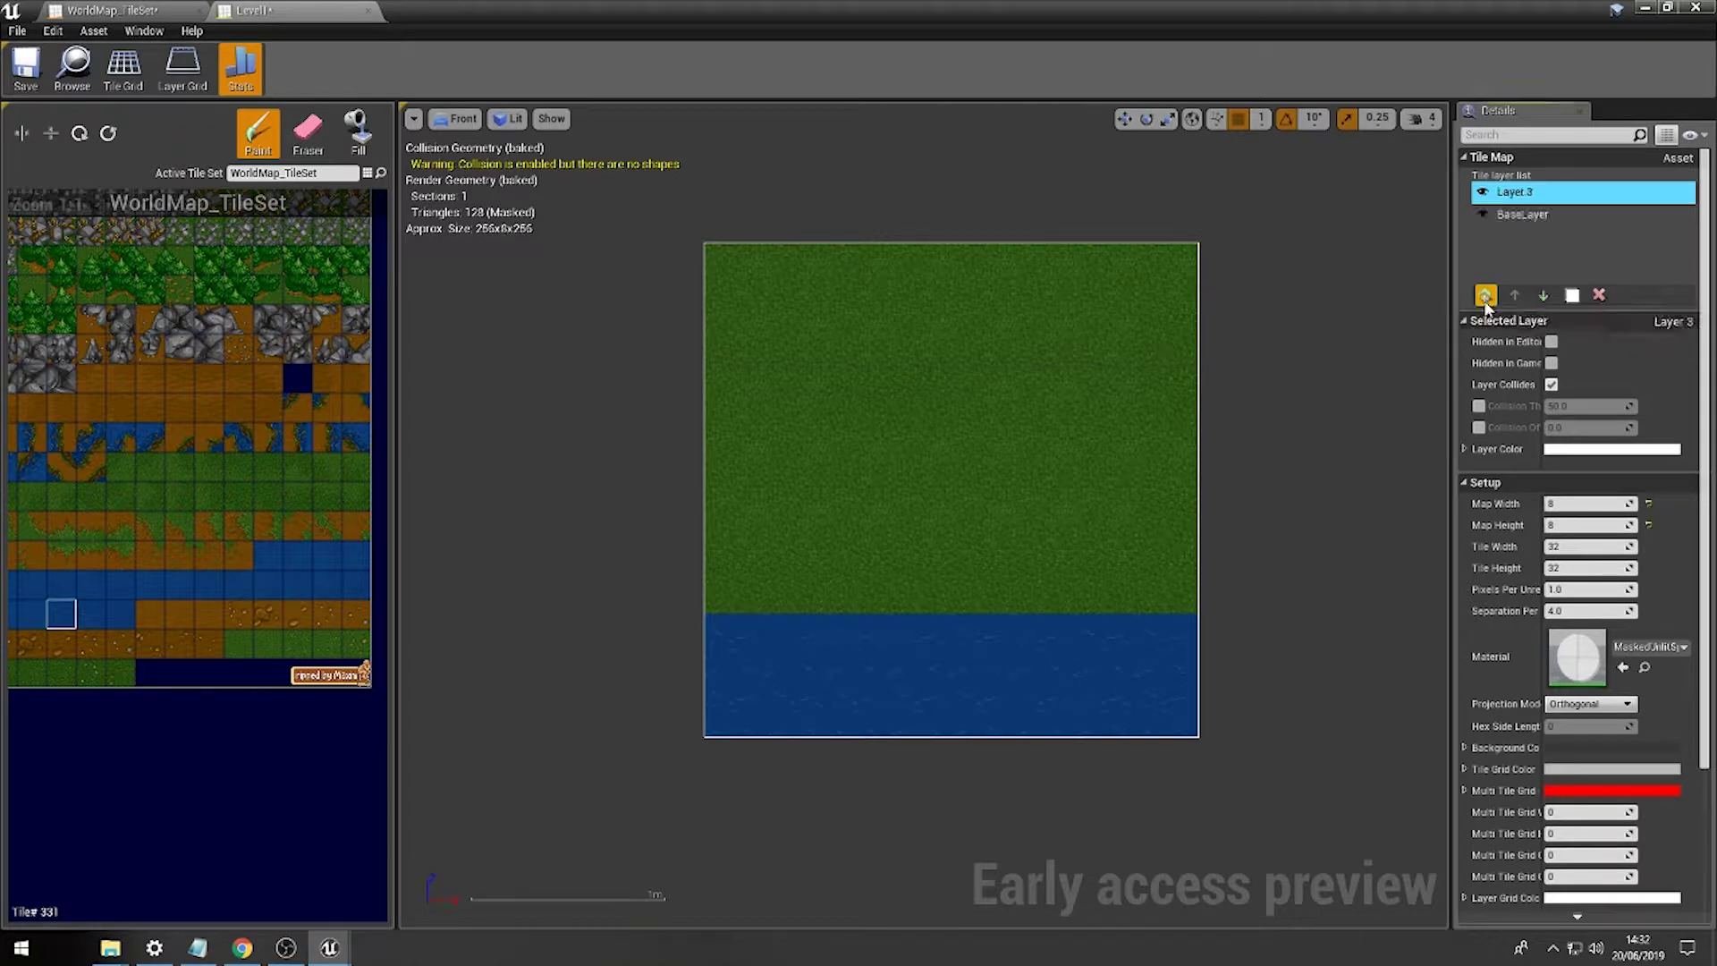
double_click(1526, 193)
text(De)
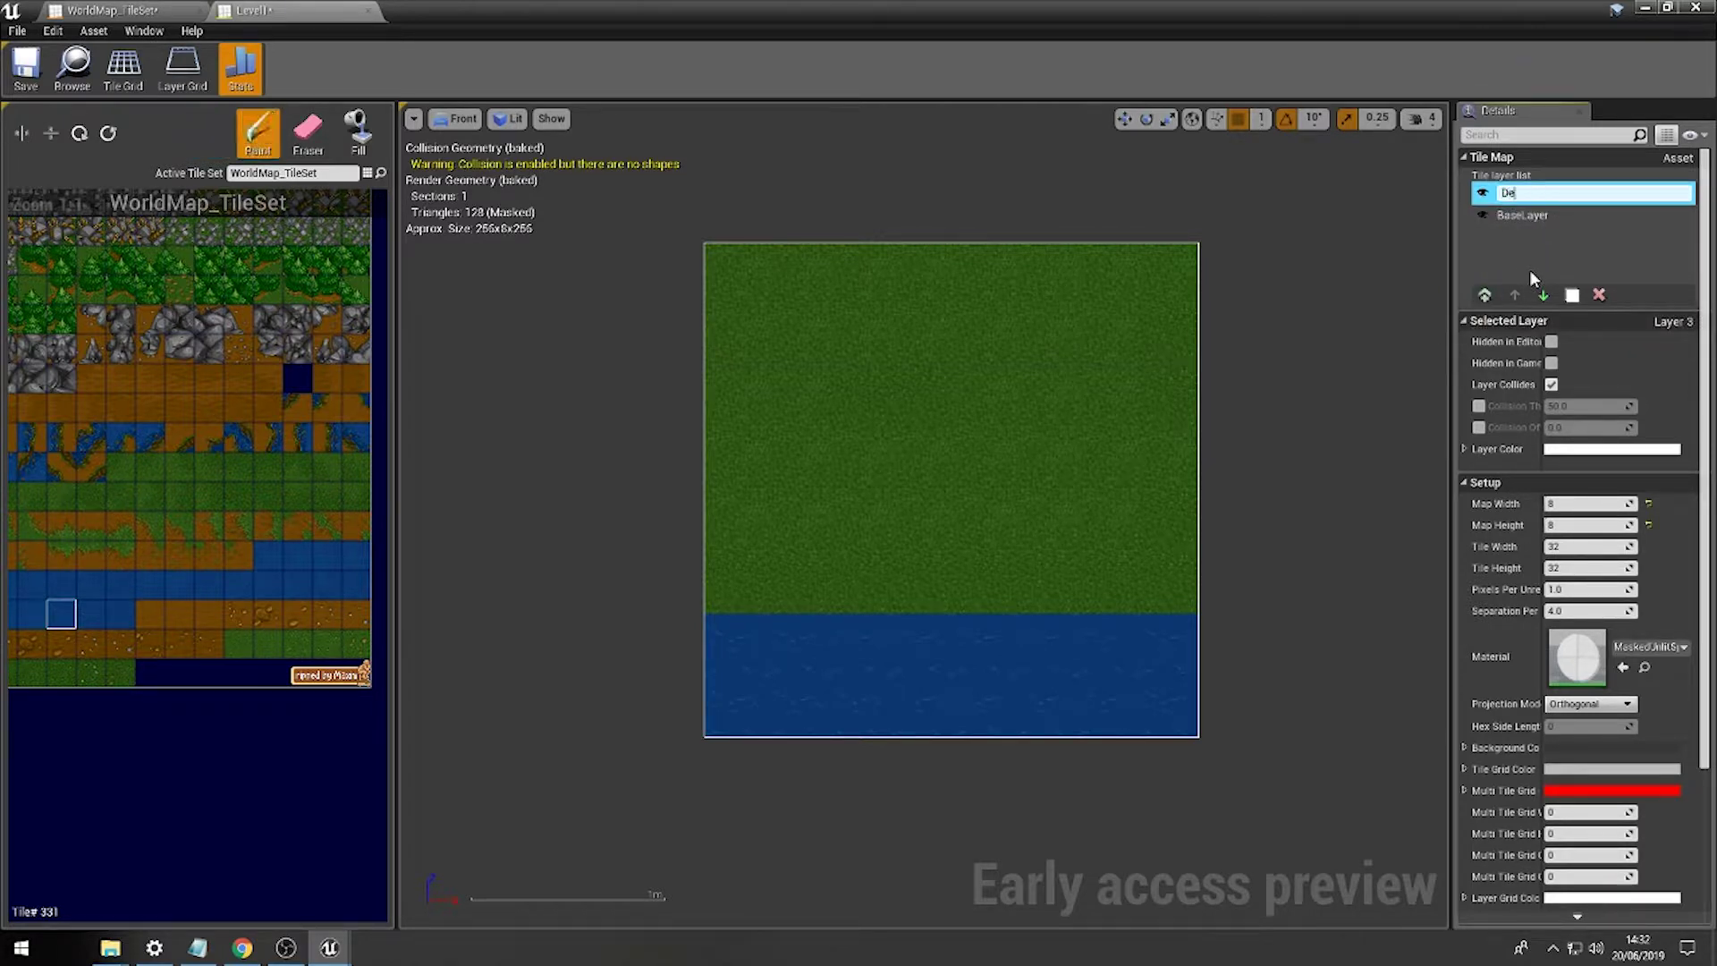
text(coLayer)
key(Return)
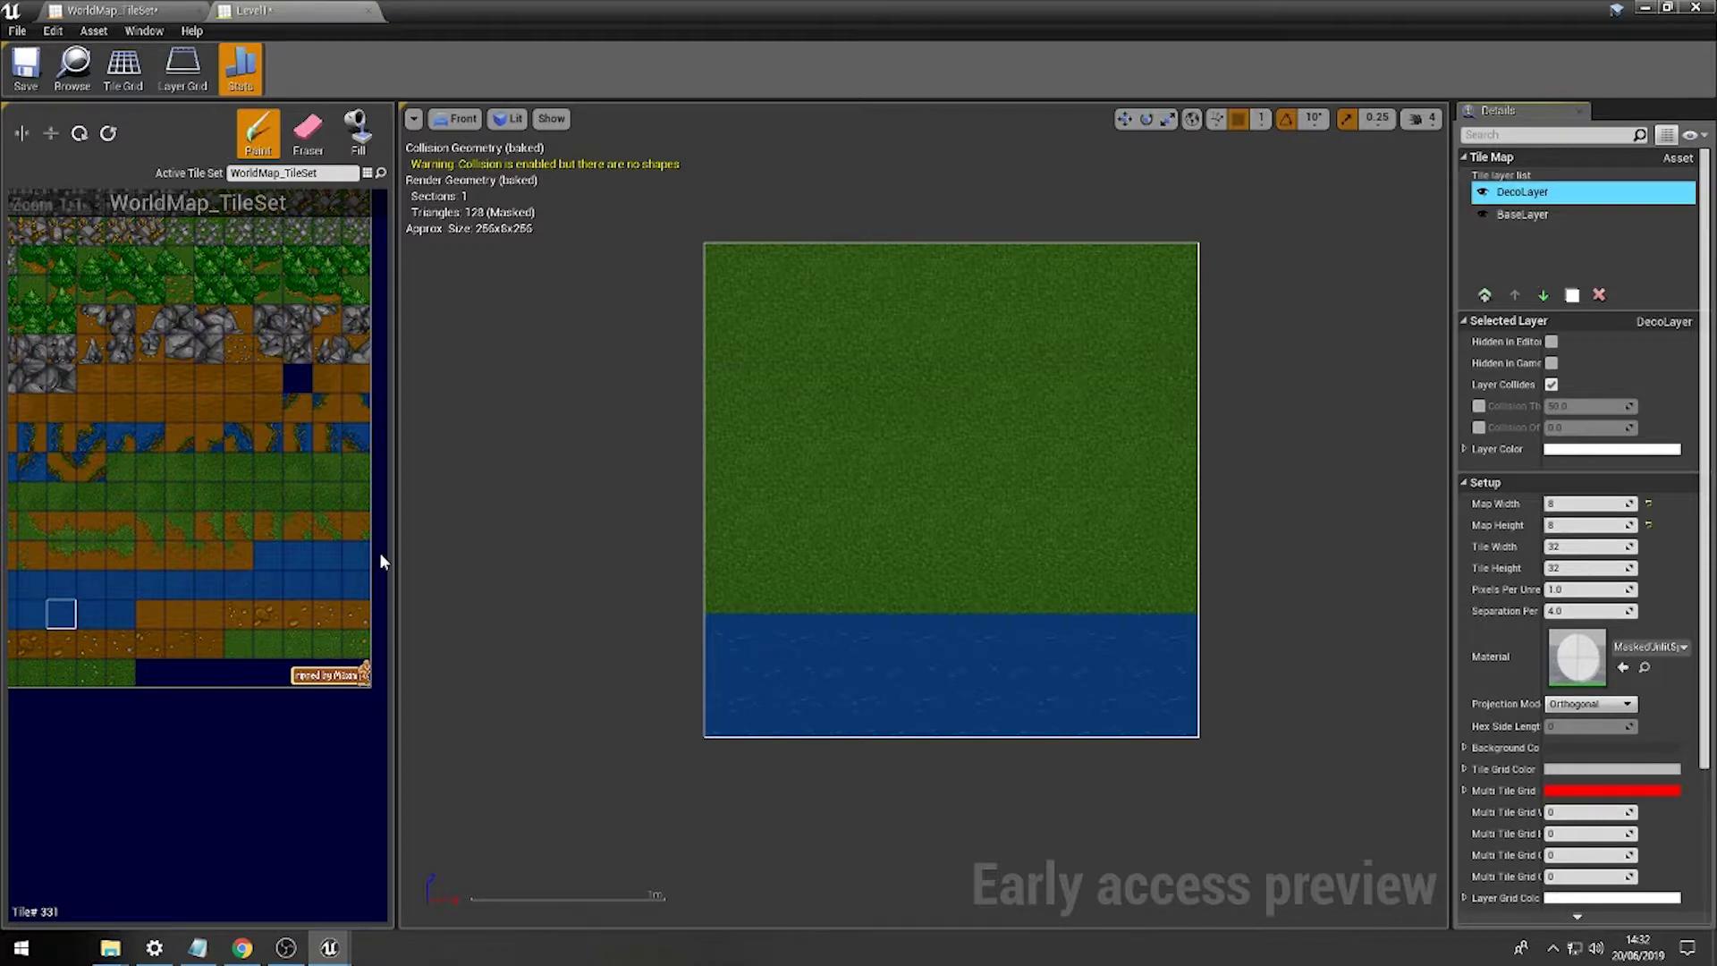
Decorate the grass on DecoLayer with tile #360 at cell (1, 0) and tile #358 at (1, 2), (5, 0) and (6, 2).
click(355, 643)
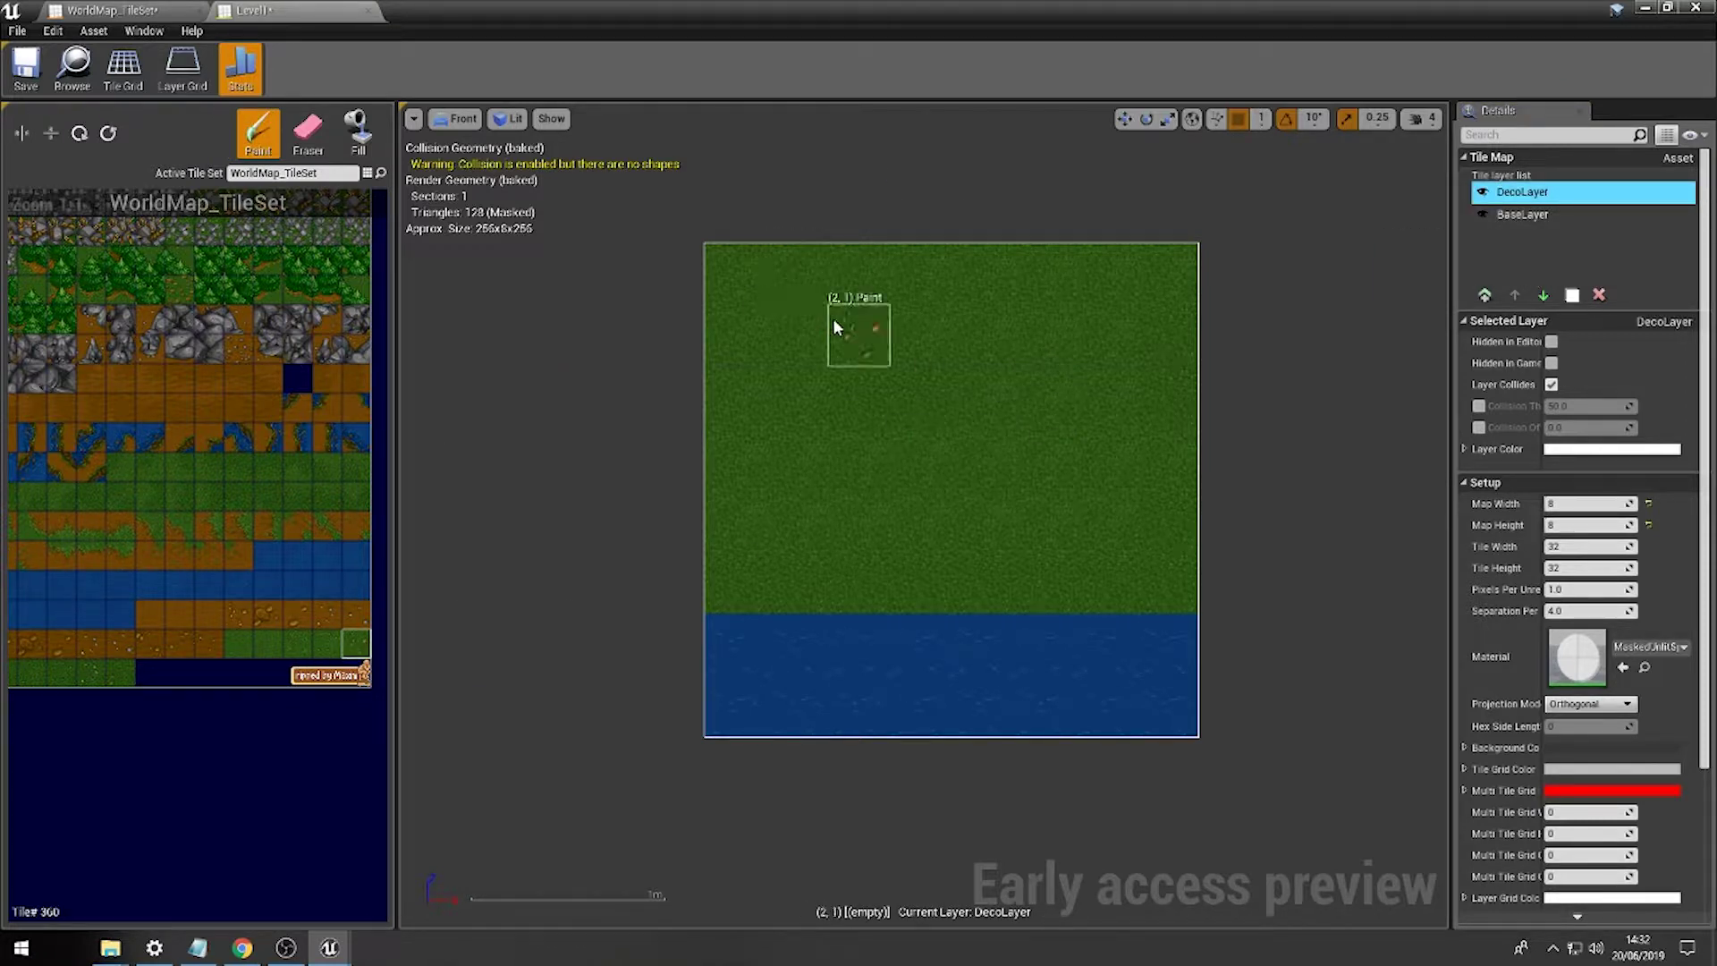
click(804, 300)
click(299, 652)
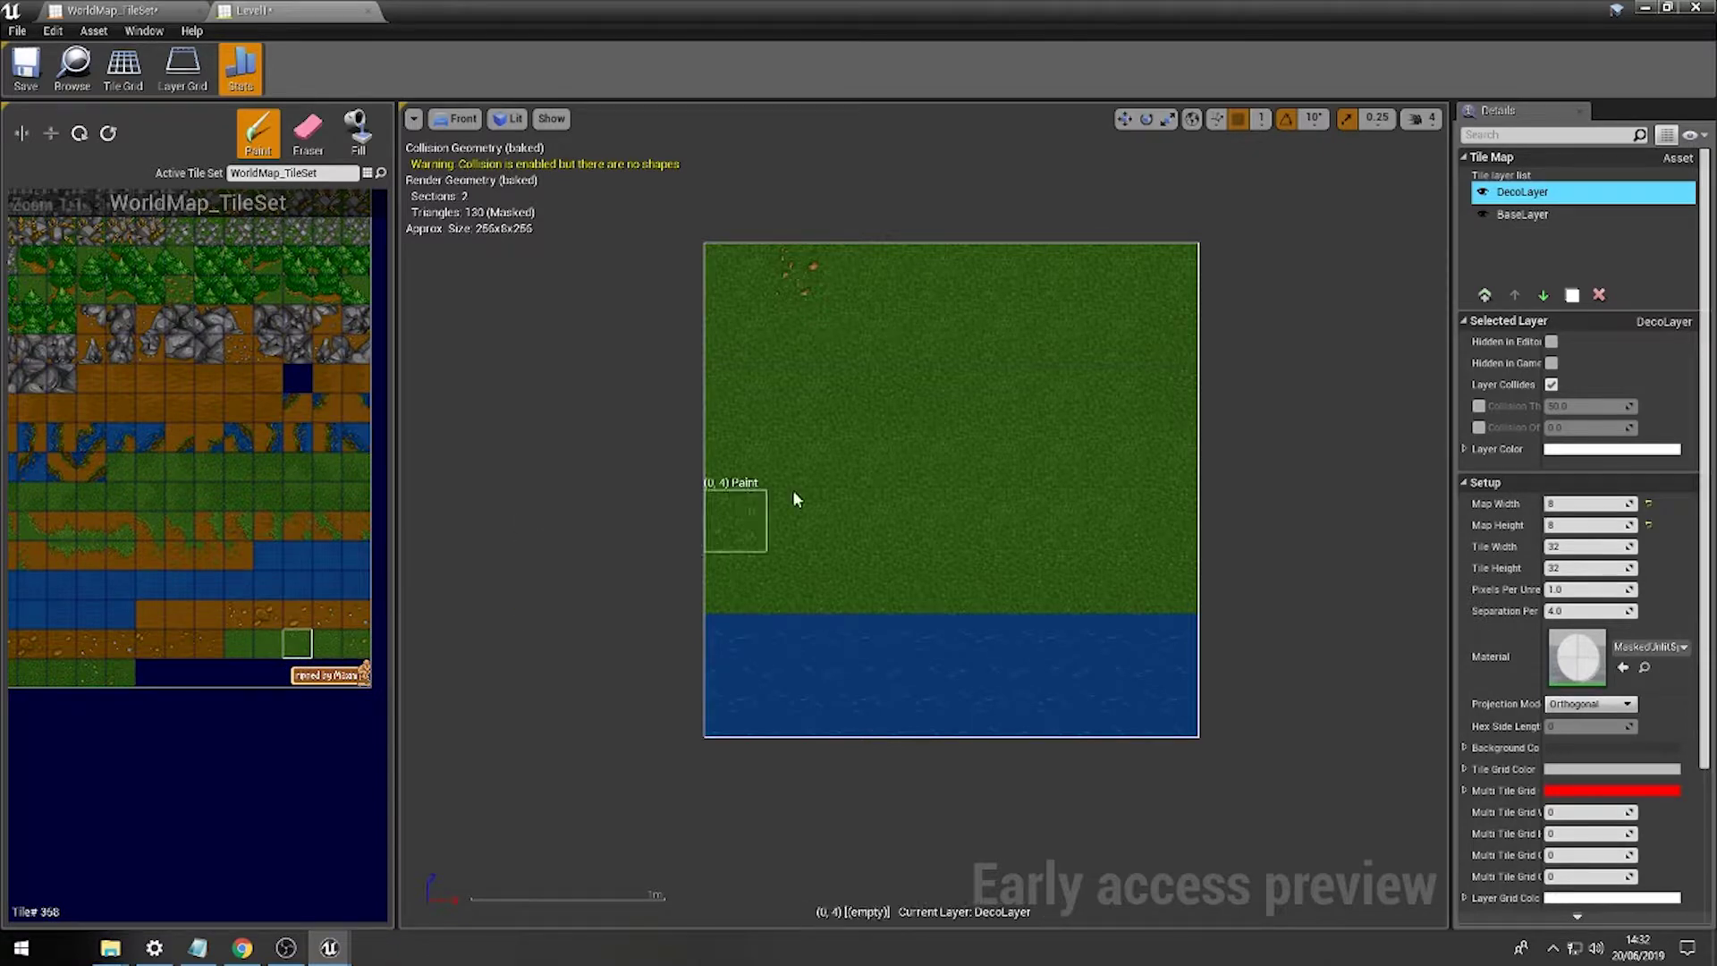
click(798, 399)
click(1039, 277)
click(1083, 399)
click(1083, 404)
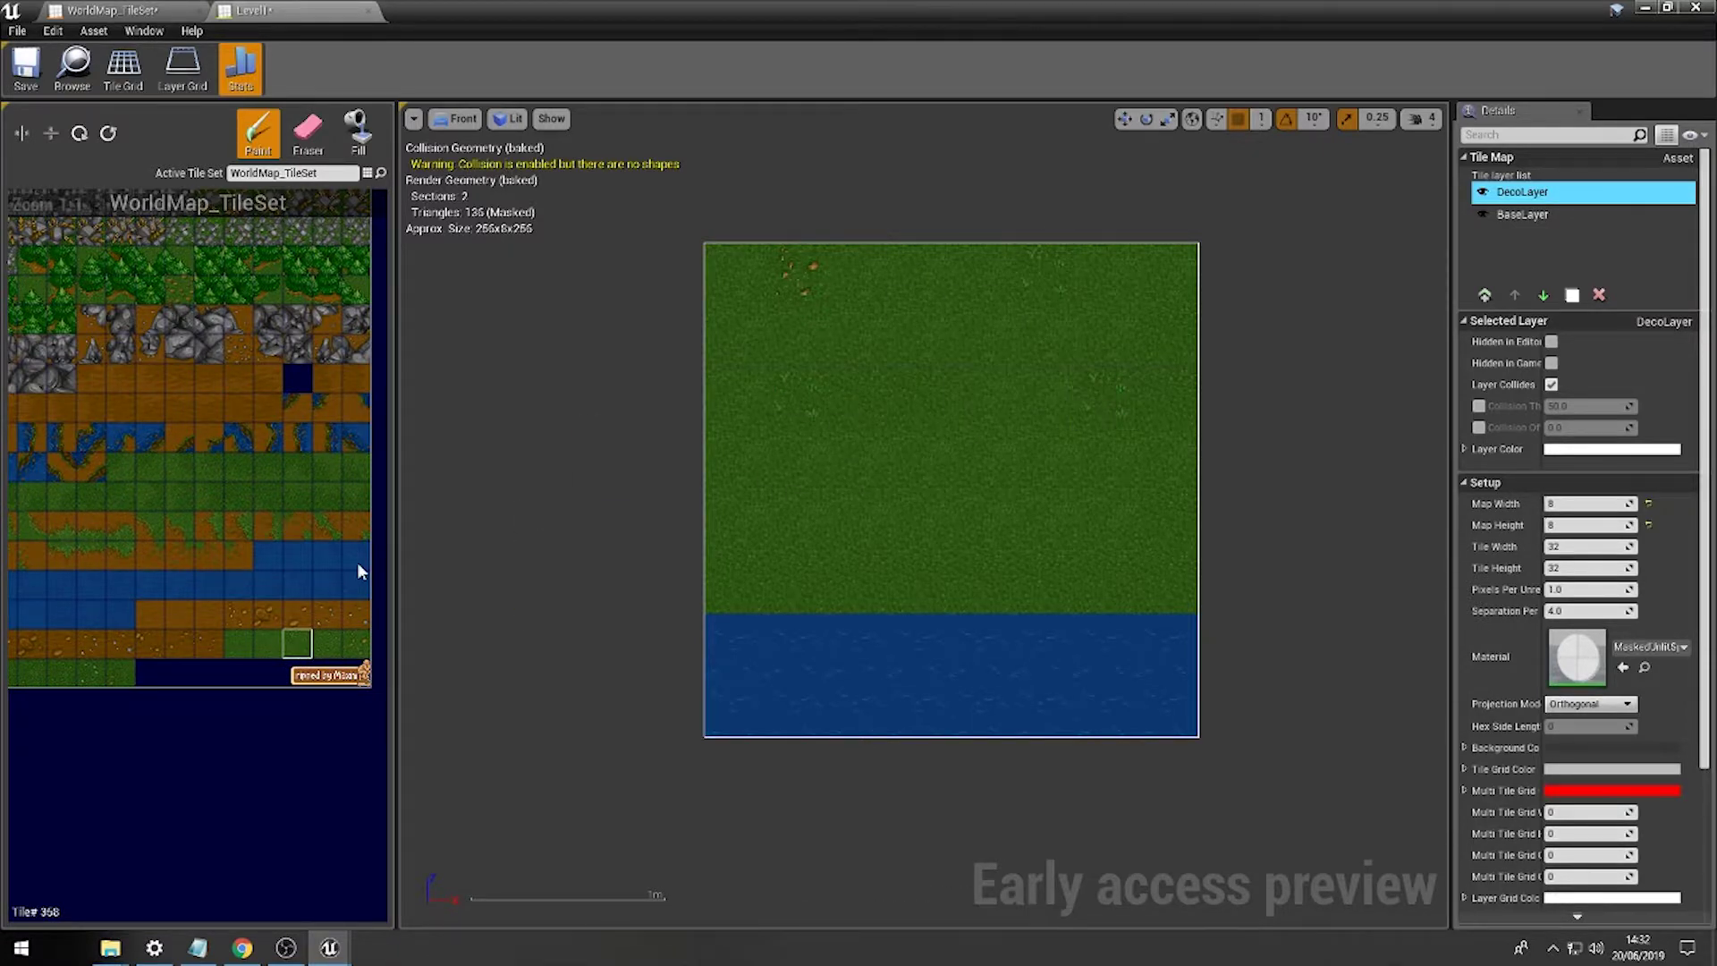
Place stone tile #370 at cell (4, 2) on DecoLayer and replace it with brown rock tile #363.
click(83, 676)
click(962, 411)
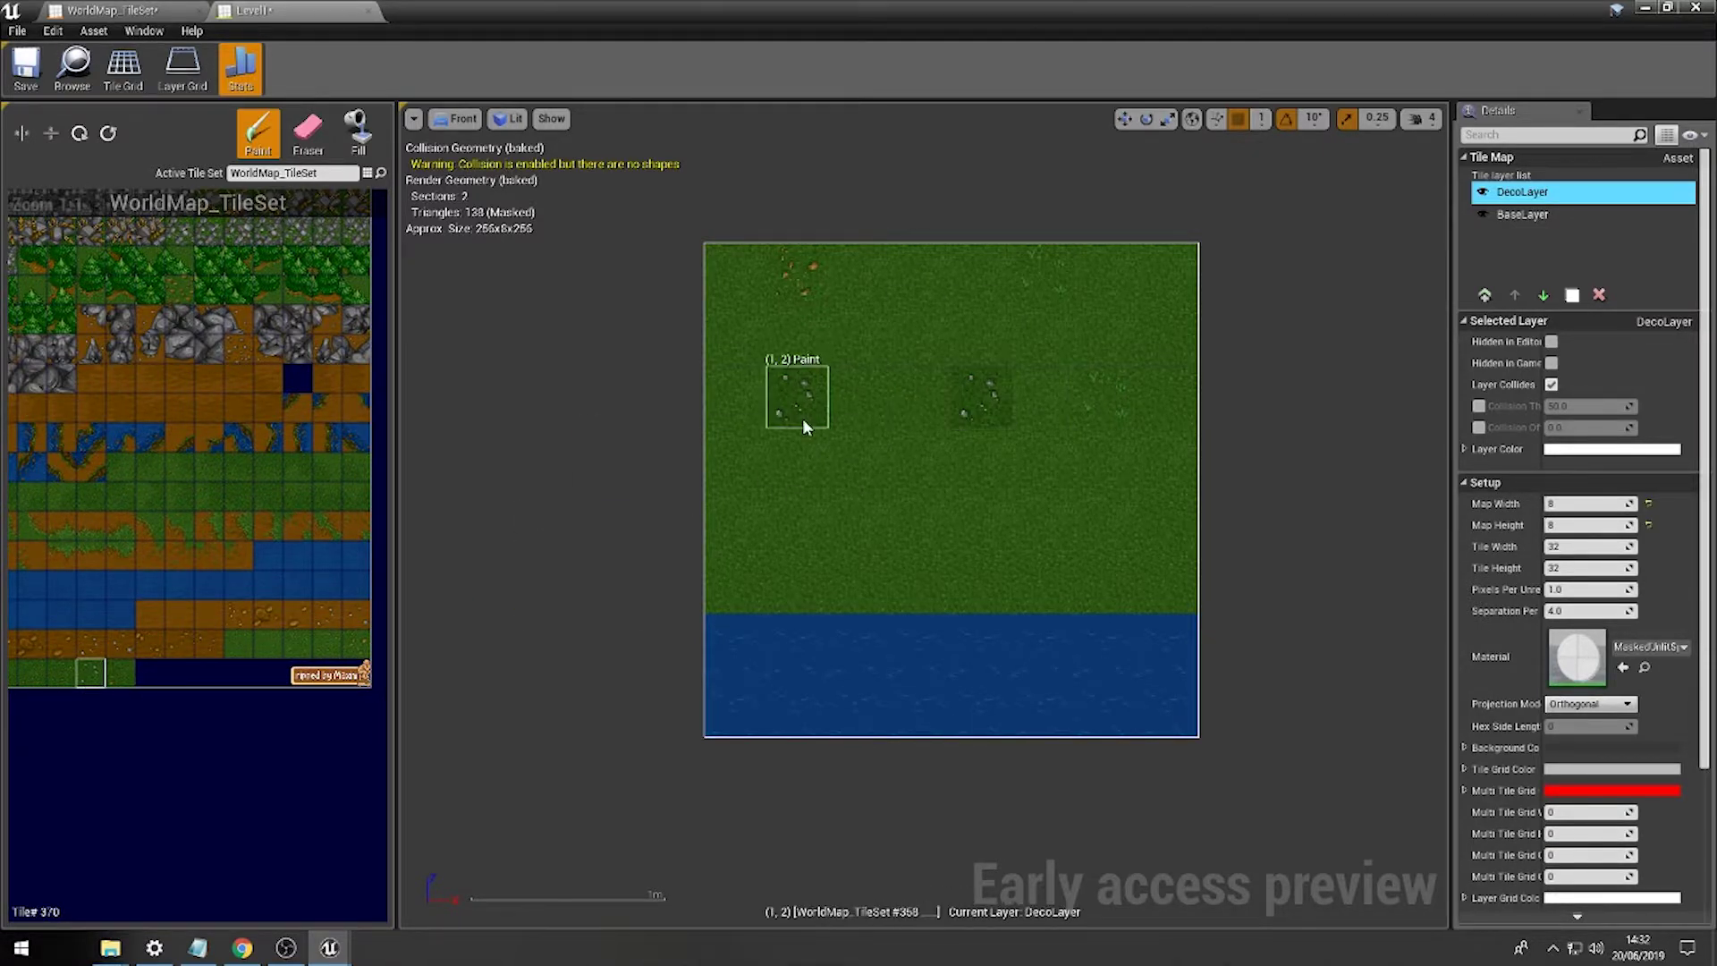
right_drag(134, 660, 270, 644)
click(101, 662)
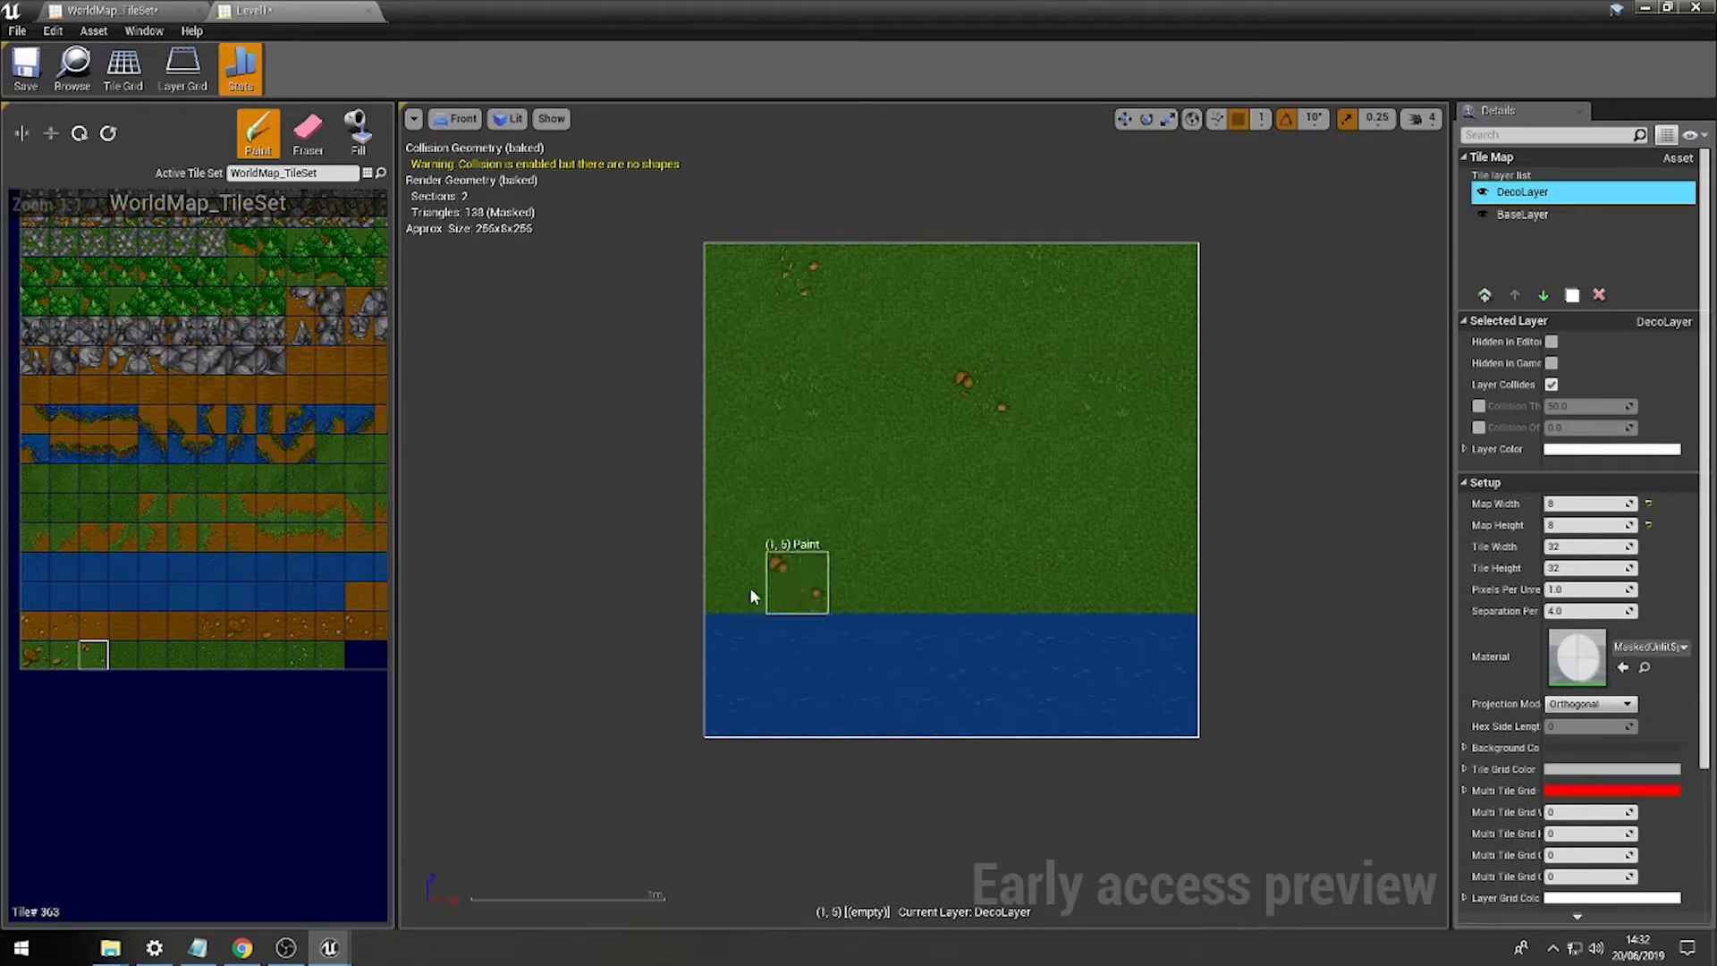
Paint a shoreline across the map's seventh row on DecoLayer, mixing shore tiles #229, #230 and #231.
mouse_move(90, 566)
right_down()
mouse_move(180, 555)
mouse_move(128, 557)
mouse_move(191, 530)
mouse_move(171, 494)
mouse_move(204, 497)
right_up()
click(98, 398)
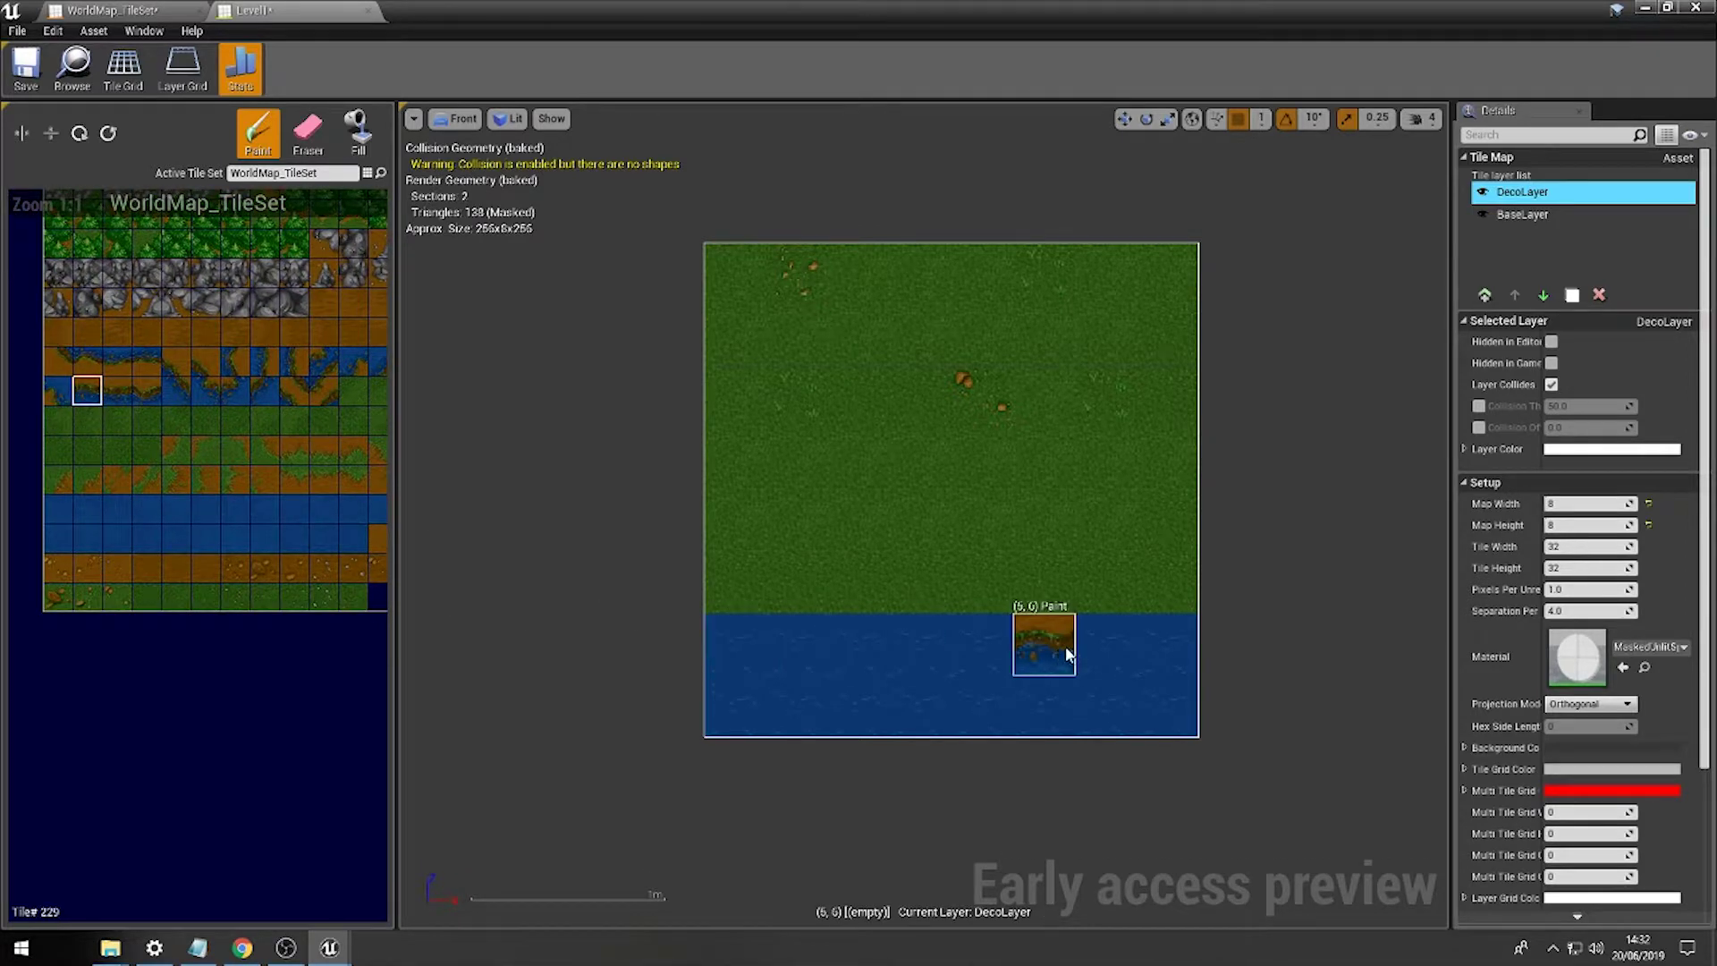
click(1513, 215)
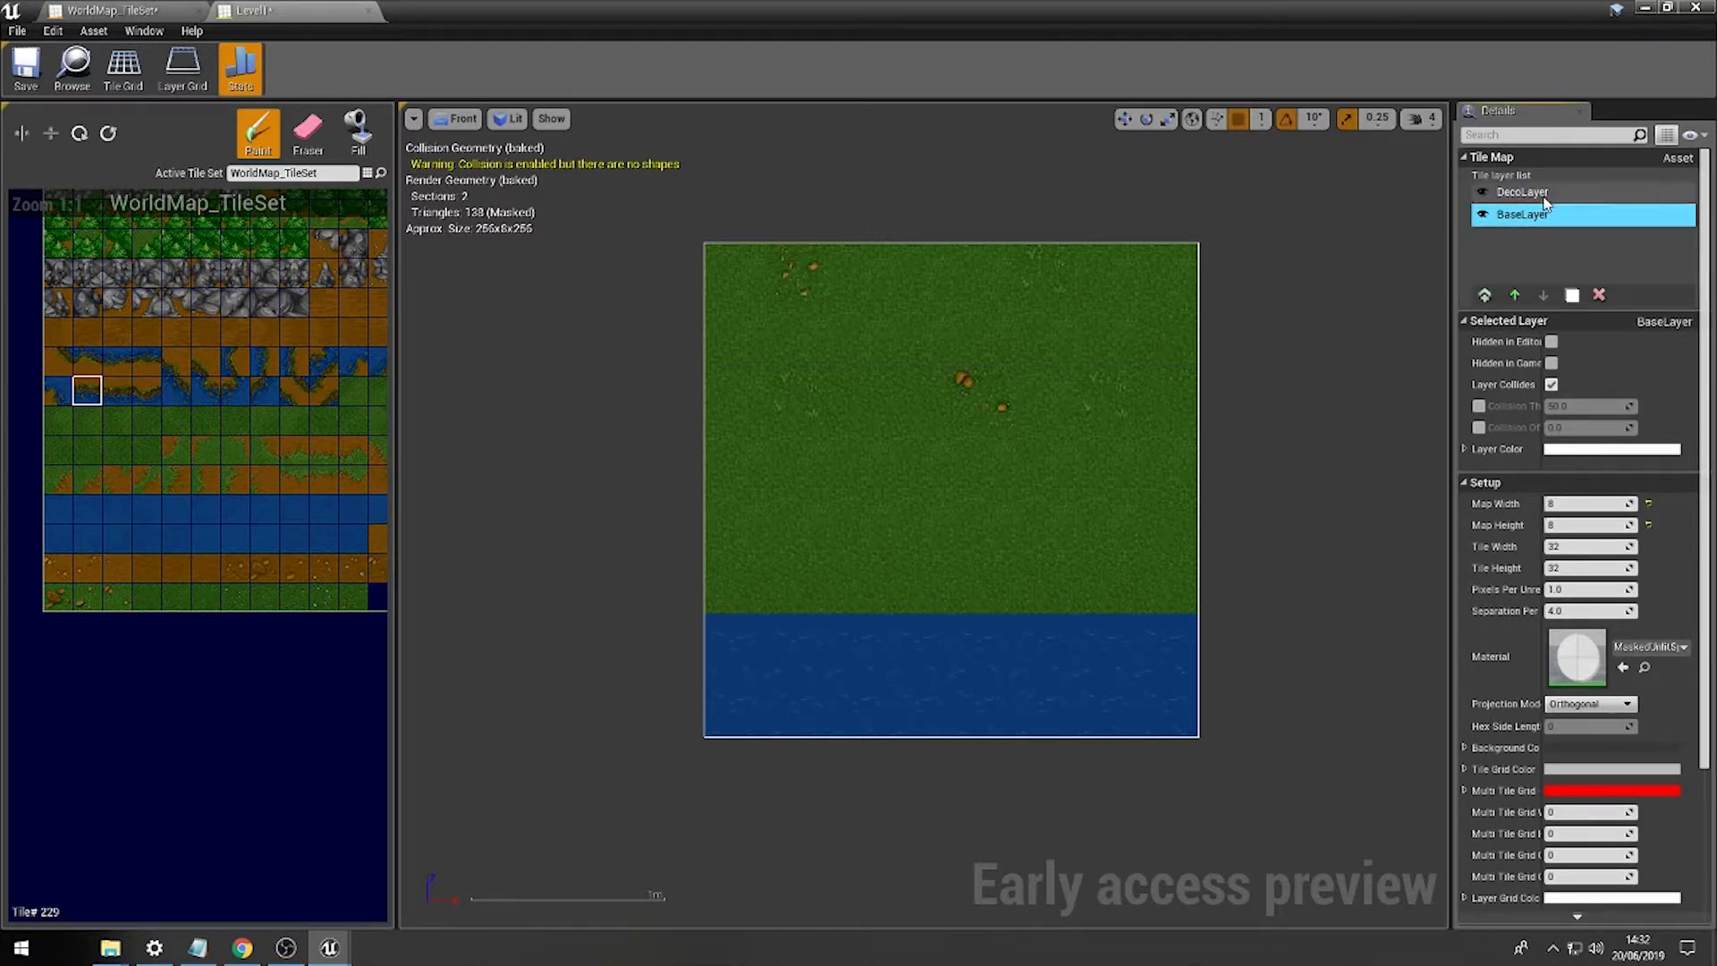
click(1521, 191)
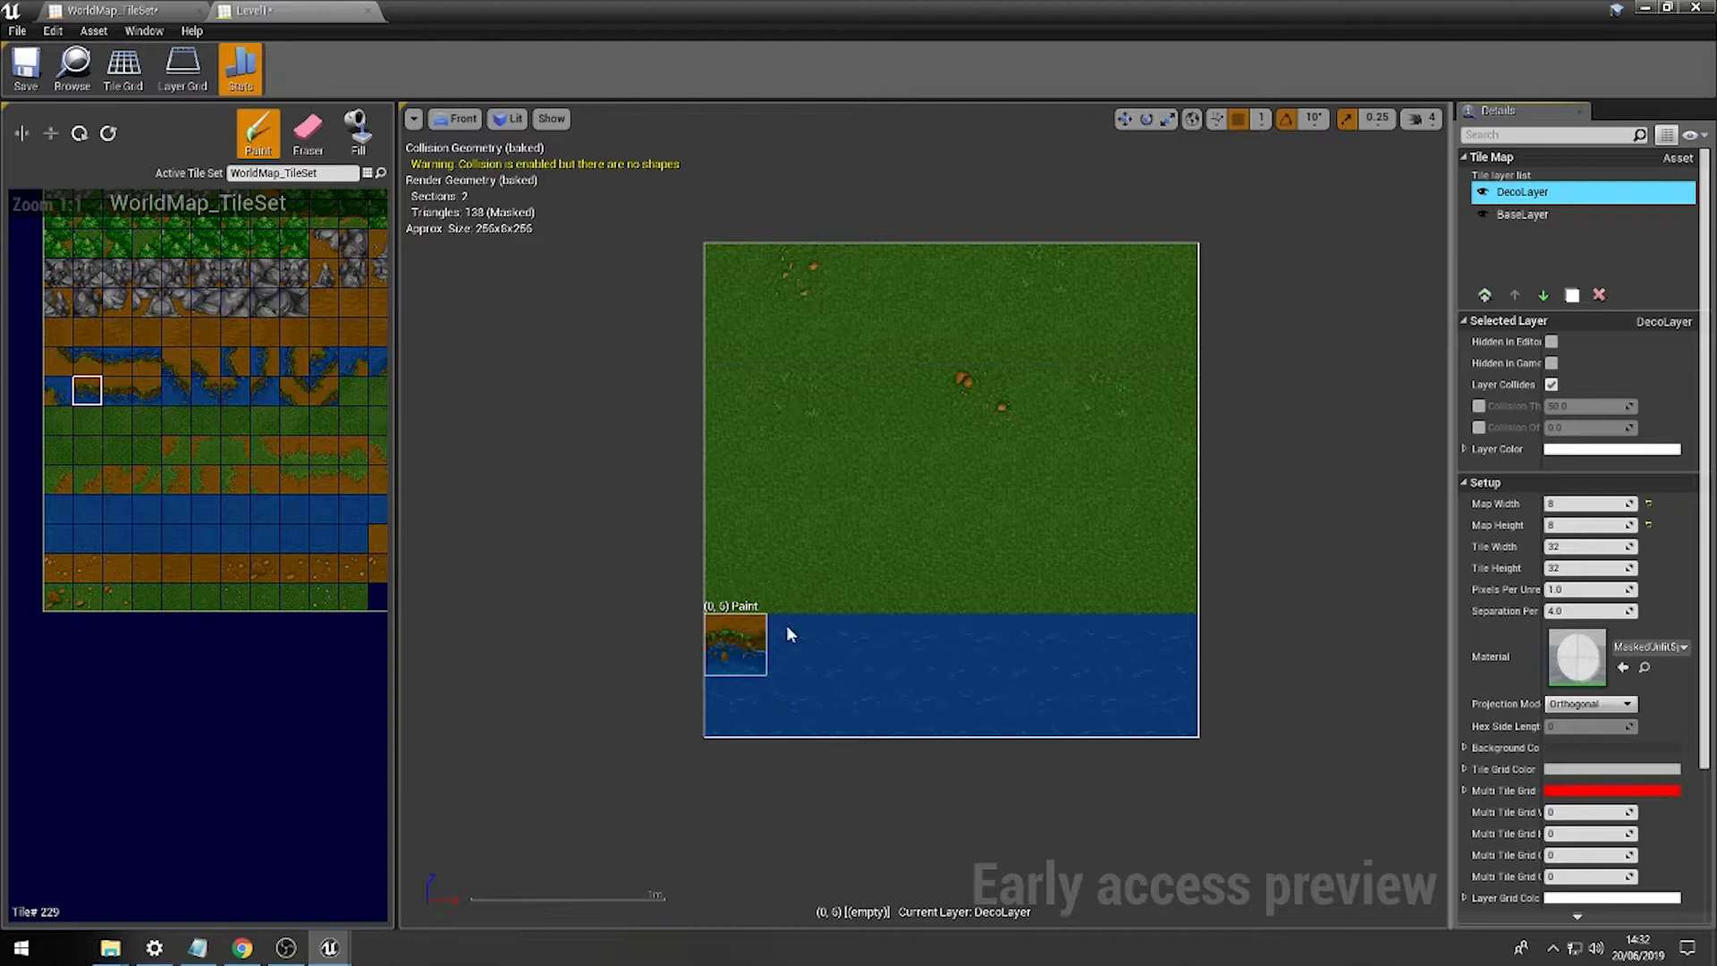
drag(740, 636, 1162, 652)
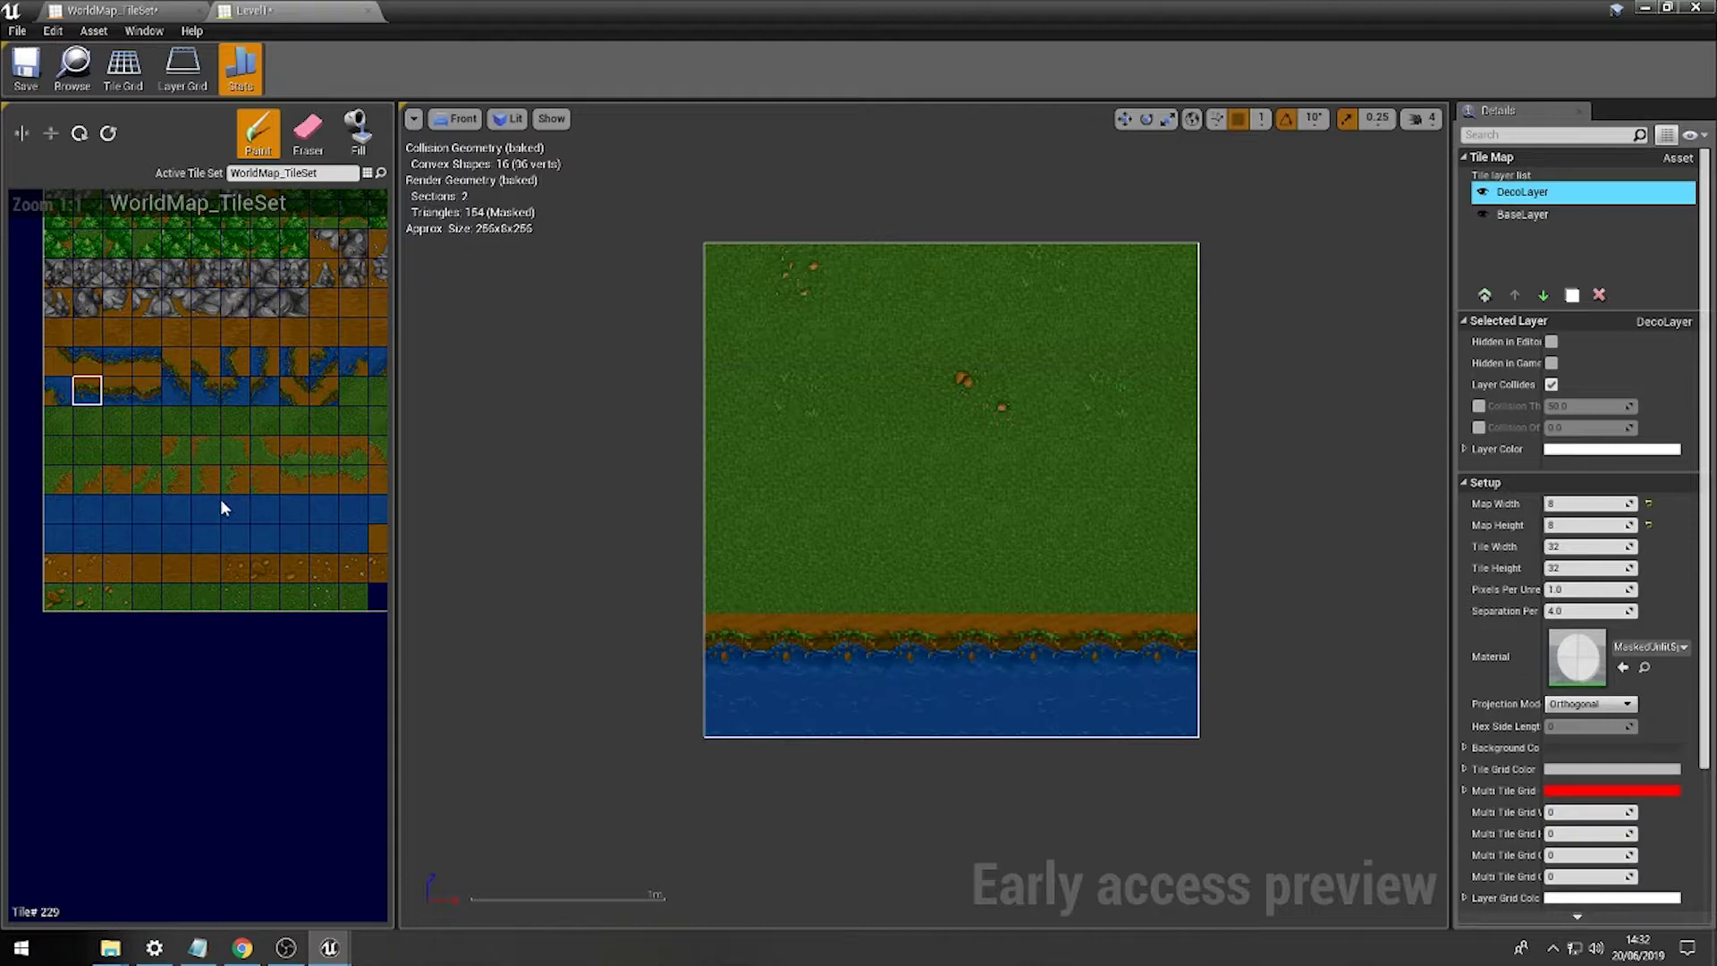
click(126, 398)
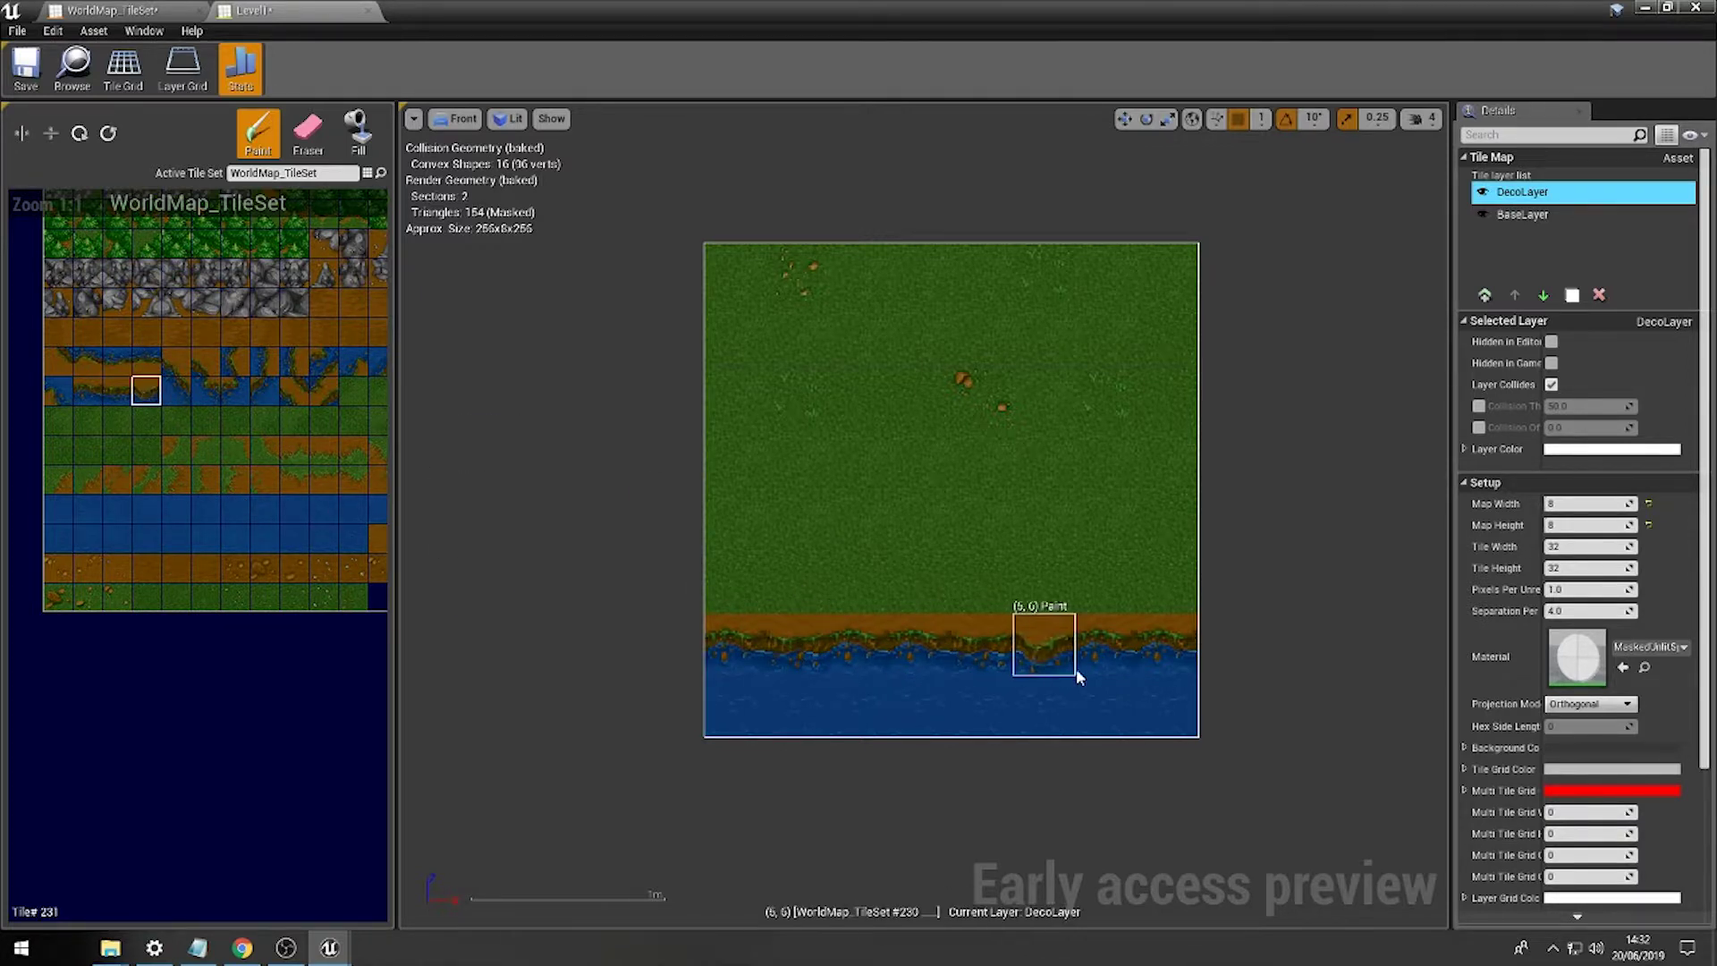
click(1160, 642)
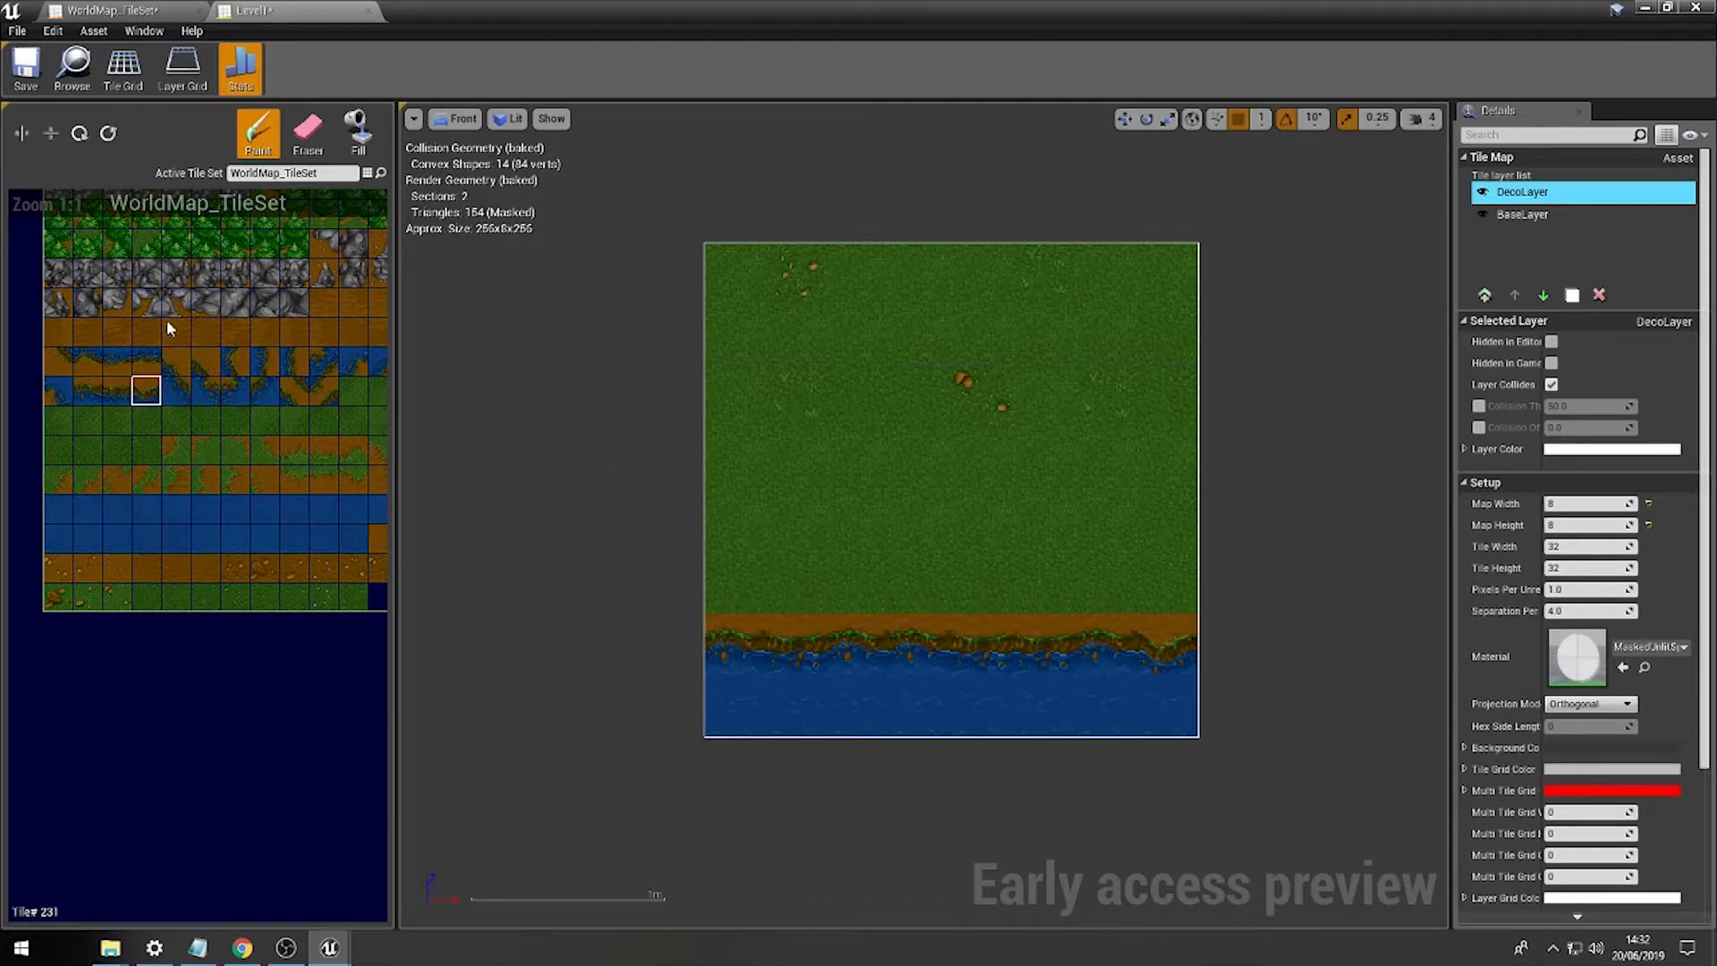
Paint the sixth row on DecoLayer with grass-to-dirt edge tiles #293 and #294, and save the tile map.
right_drag(166, 330, 2, 384)
right_drag(116, 514, 148, 436)
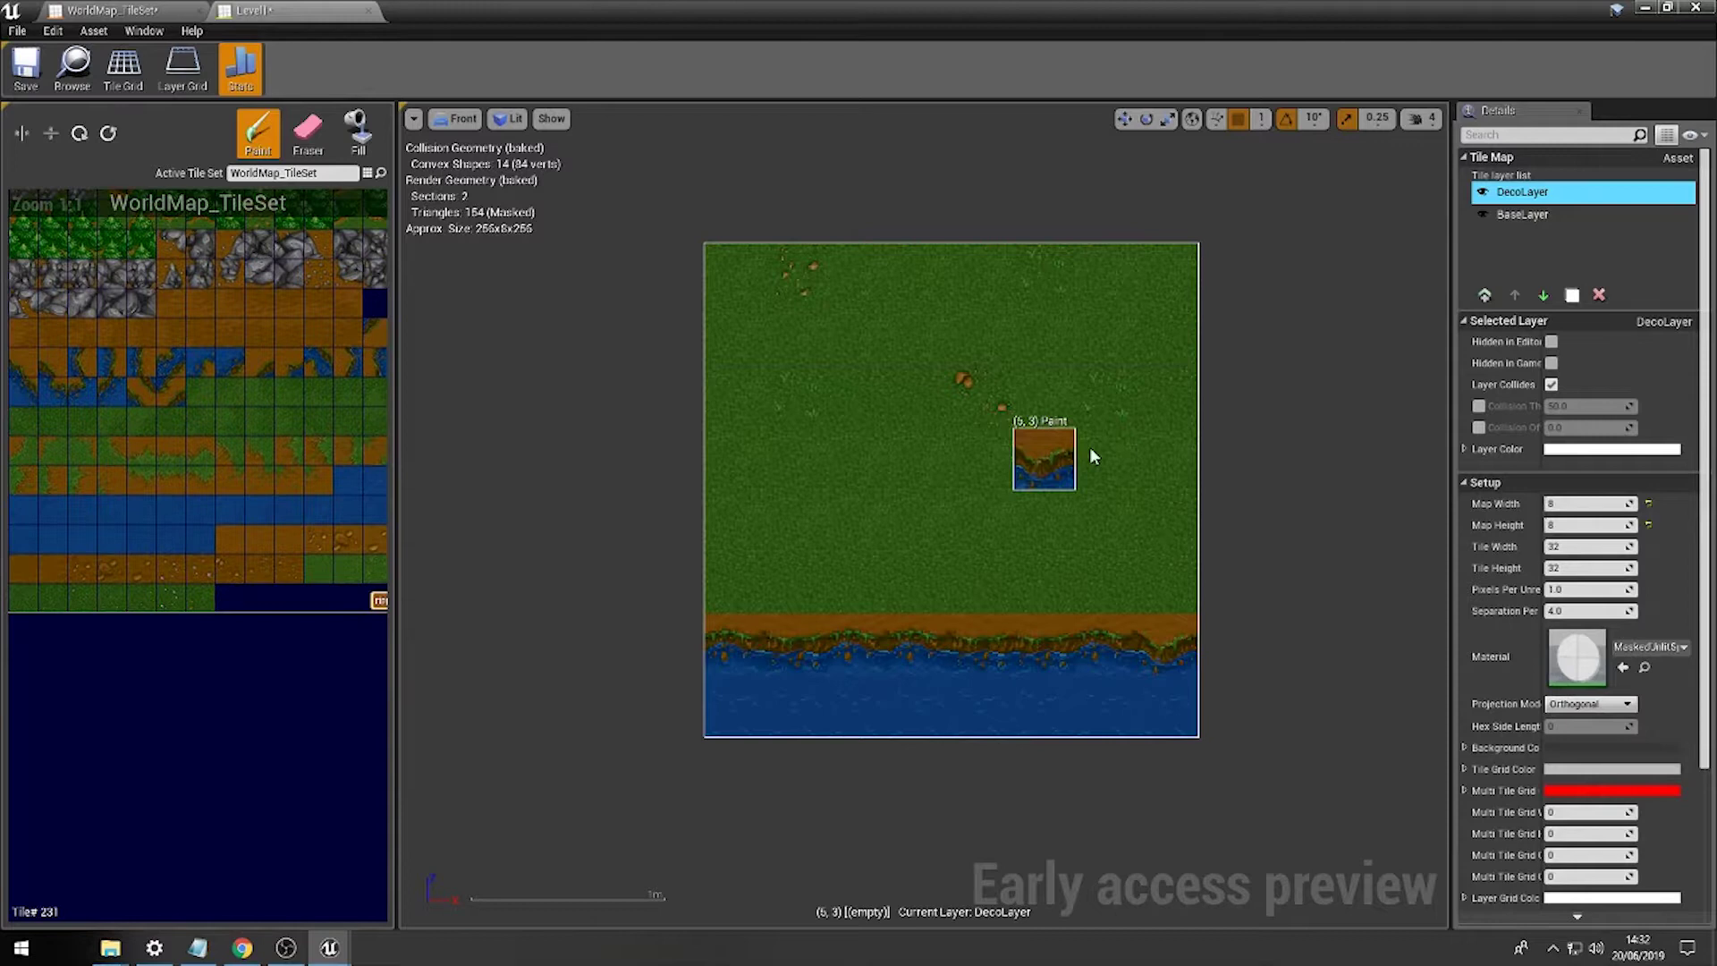
right_drag(197, 505, 236, 504)
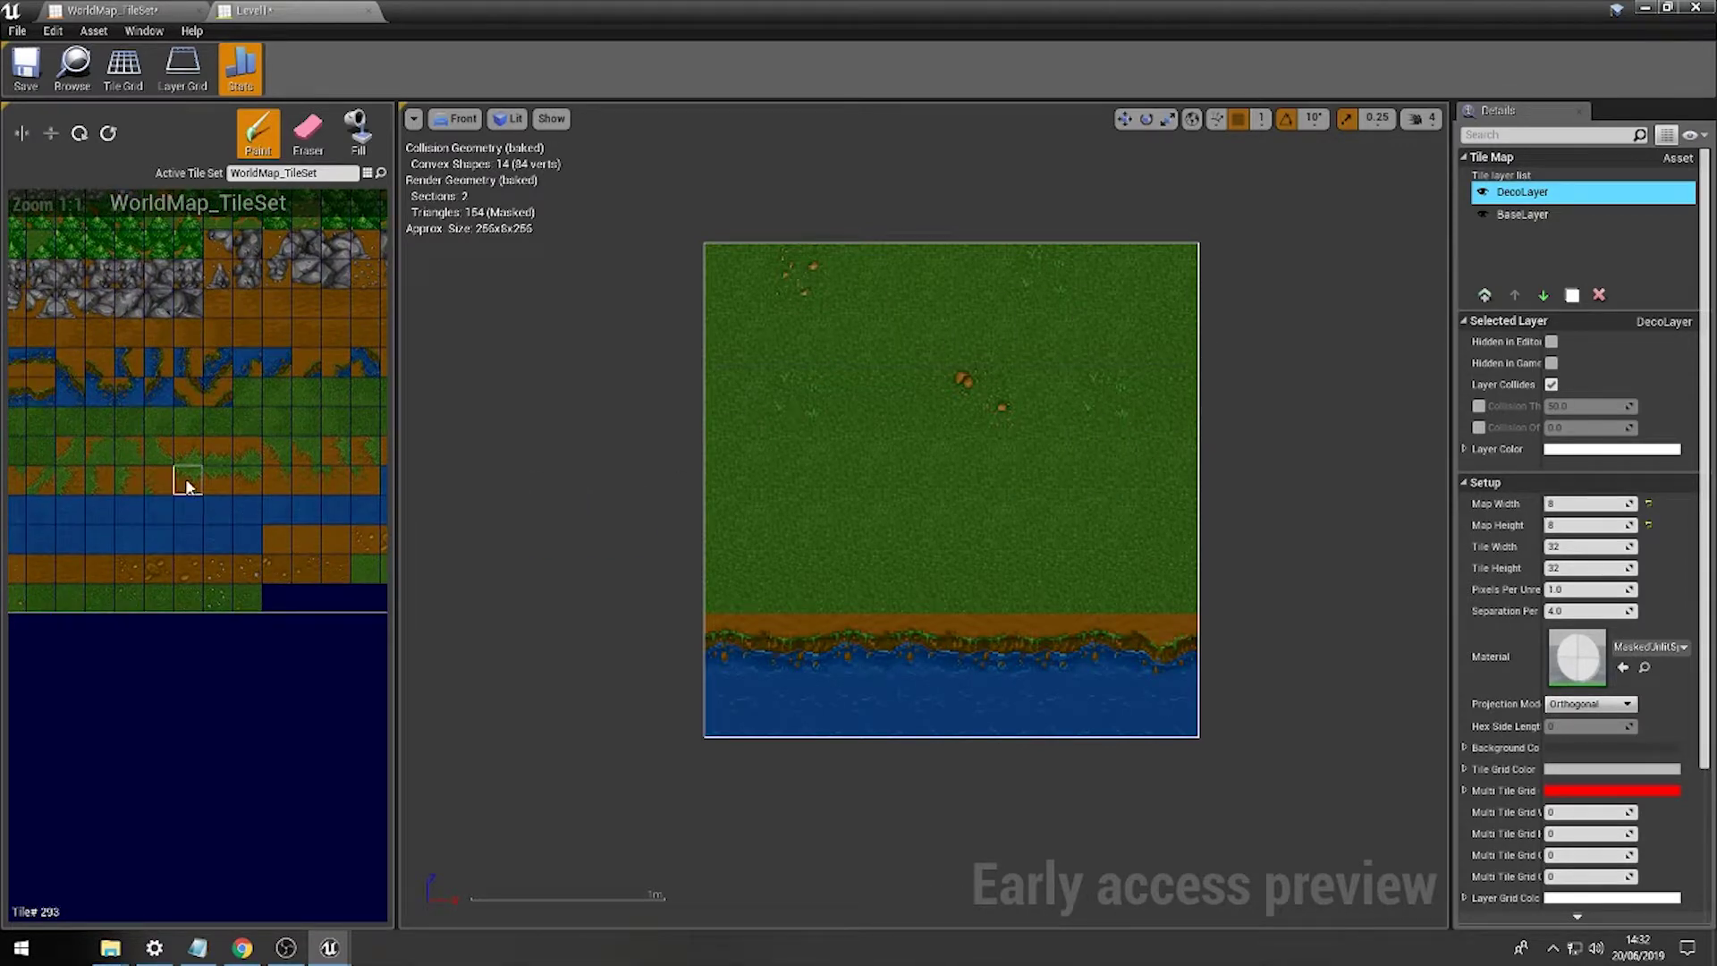
click(741, 582)
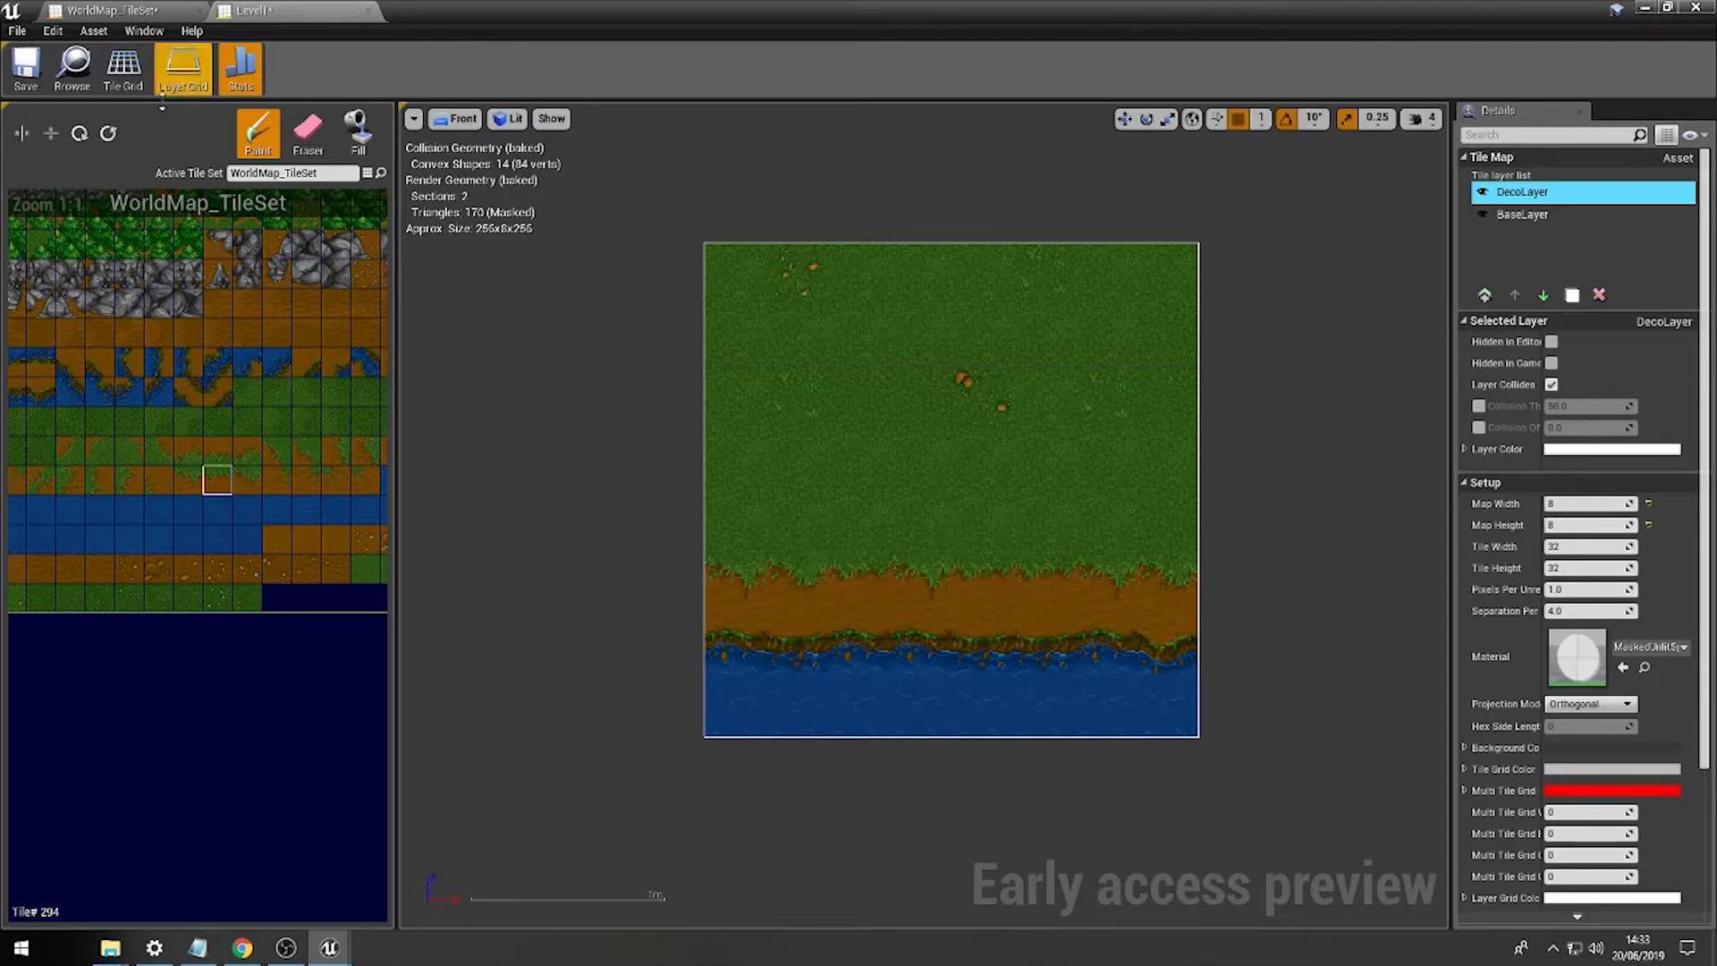
click(24, 83)
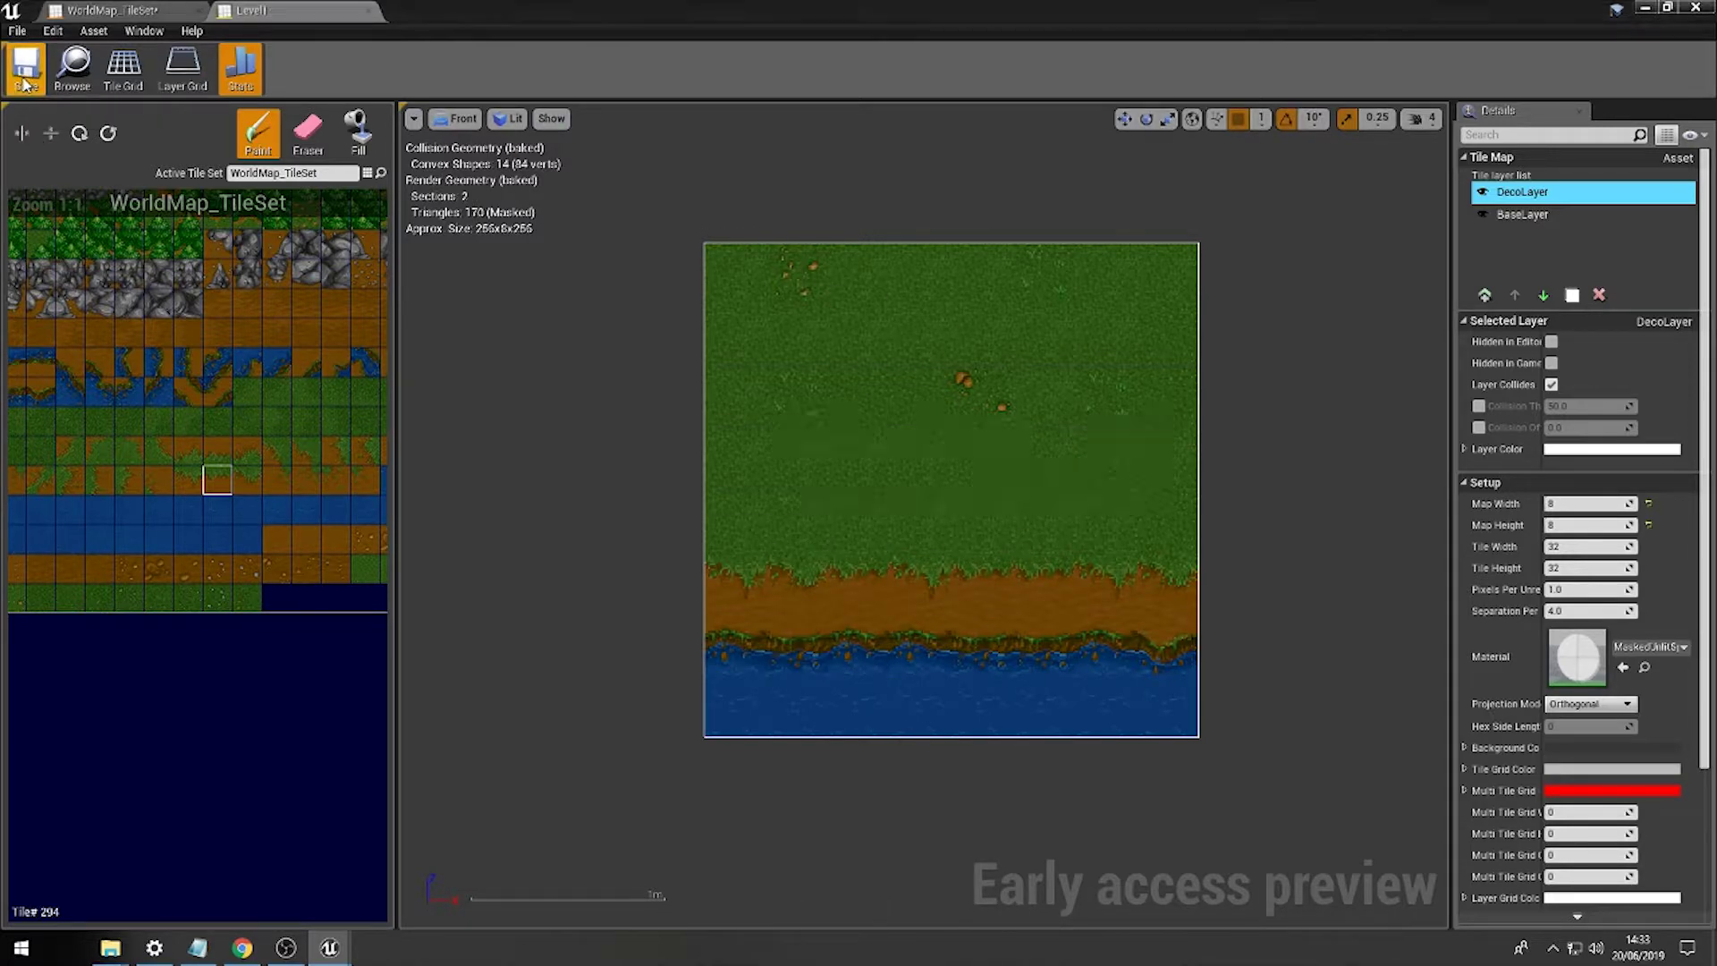
Place the Level1 tile map from the Tilesheet's Level folder into the main level and bring it into view.
drag(646, 9, 1123, 775)
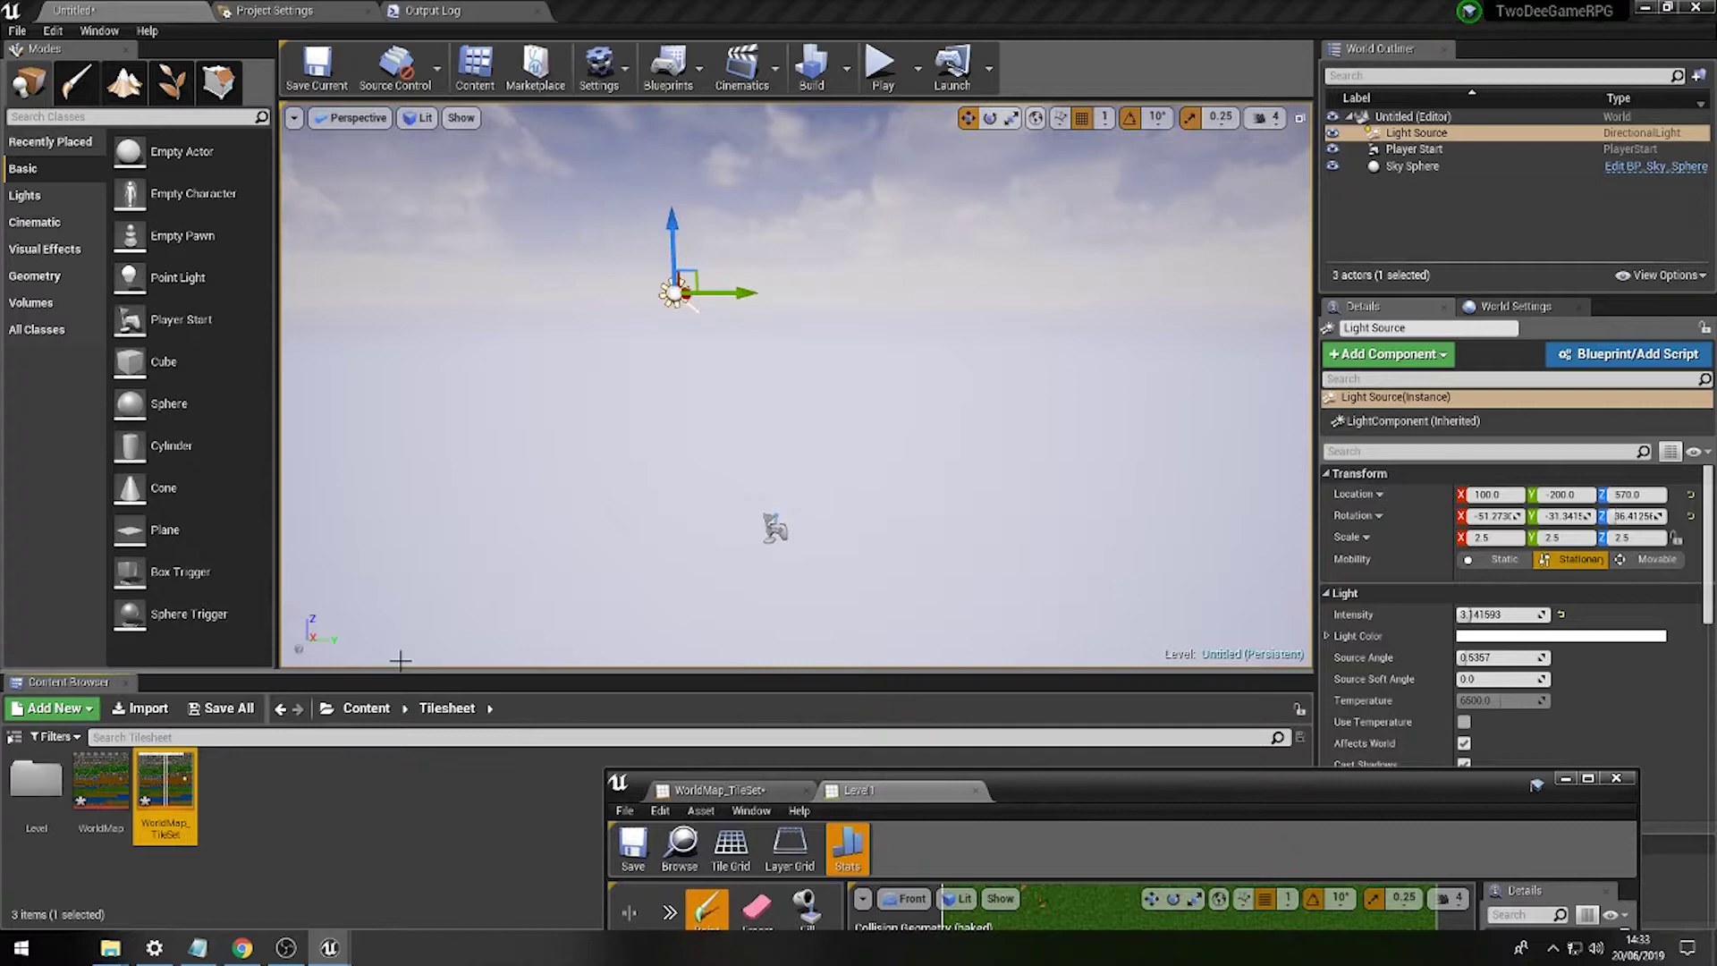
double_click(36, 778)
drag(38, 782, 704, 457)
key(a)
right_drag(686, 529, 863, 592)
alt+drag(828, 339, 823, 109)
Play the level, fly around the tile map to examine it from several sides, and end the play session.
click(872, 67)
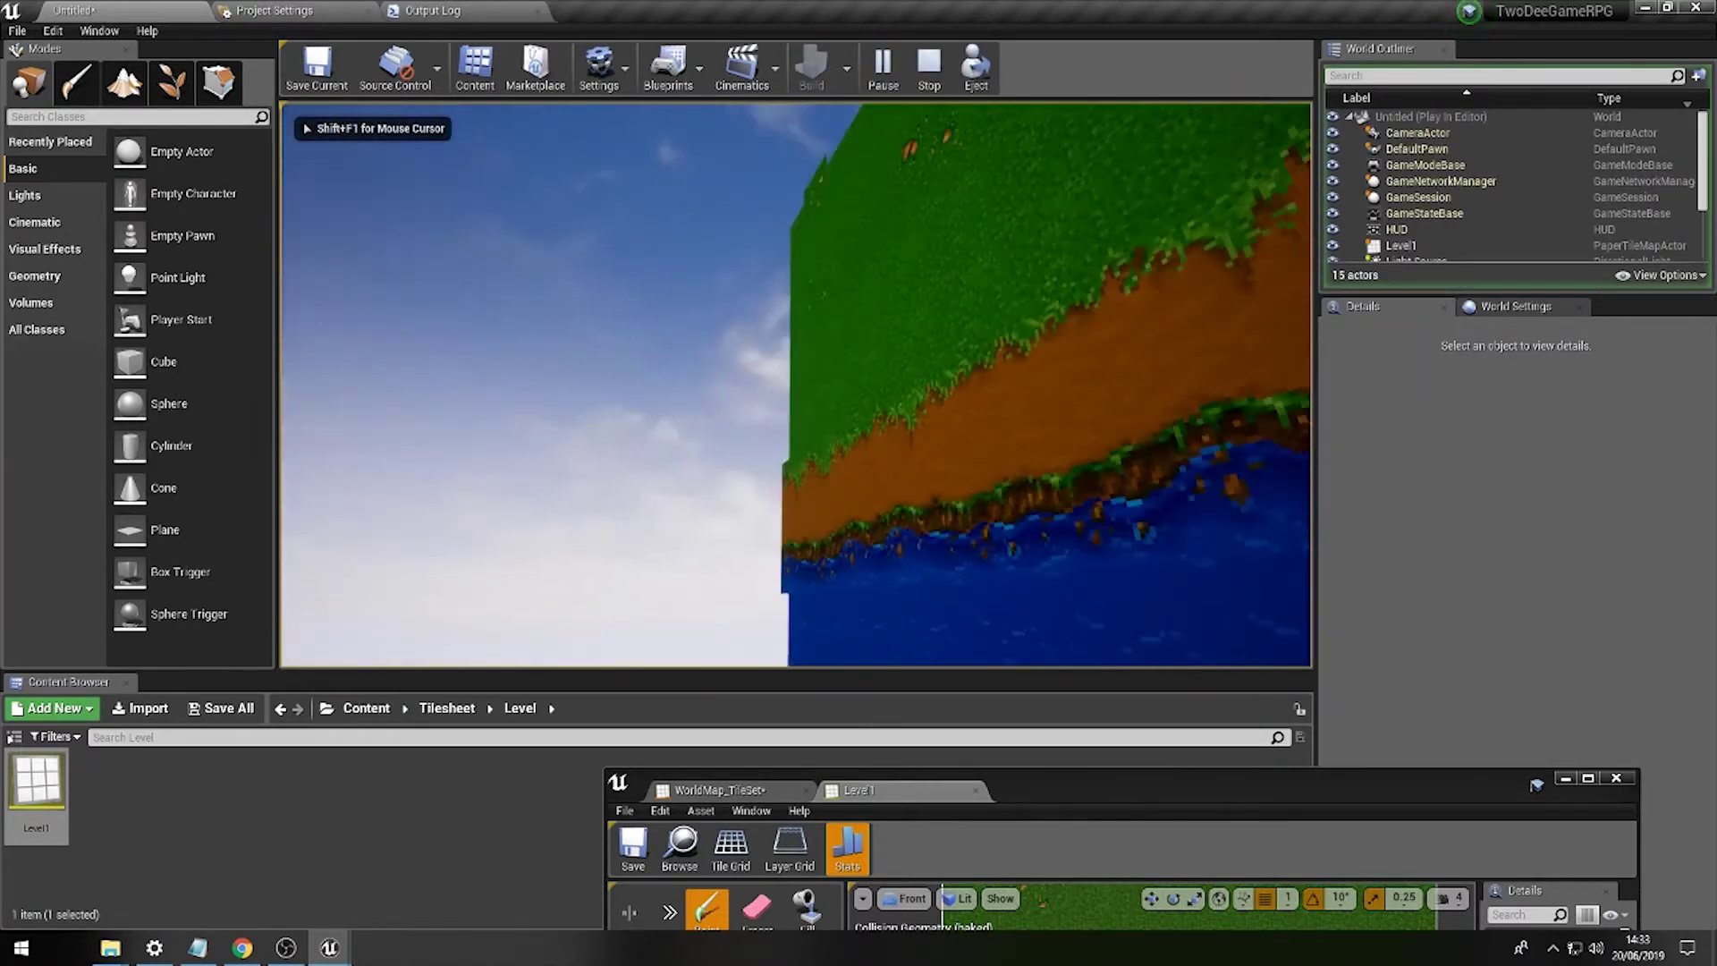
key(a)
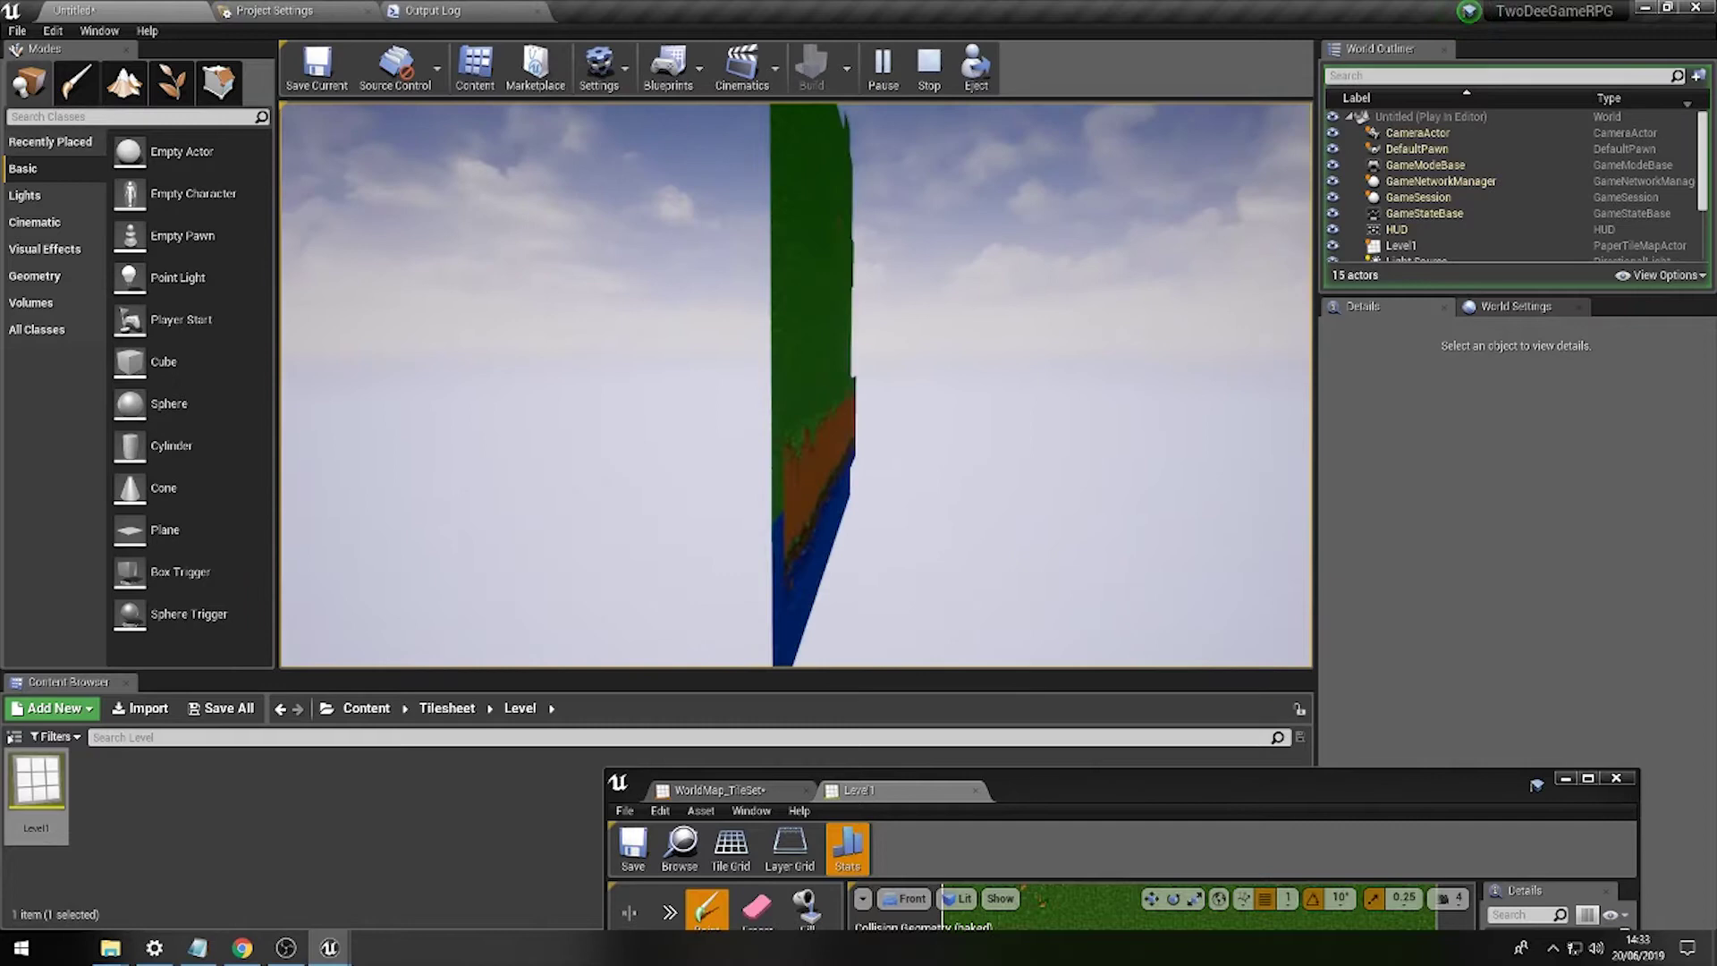
key(s)
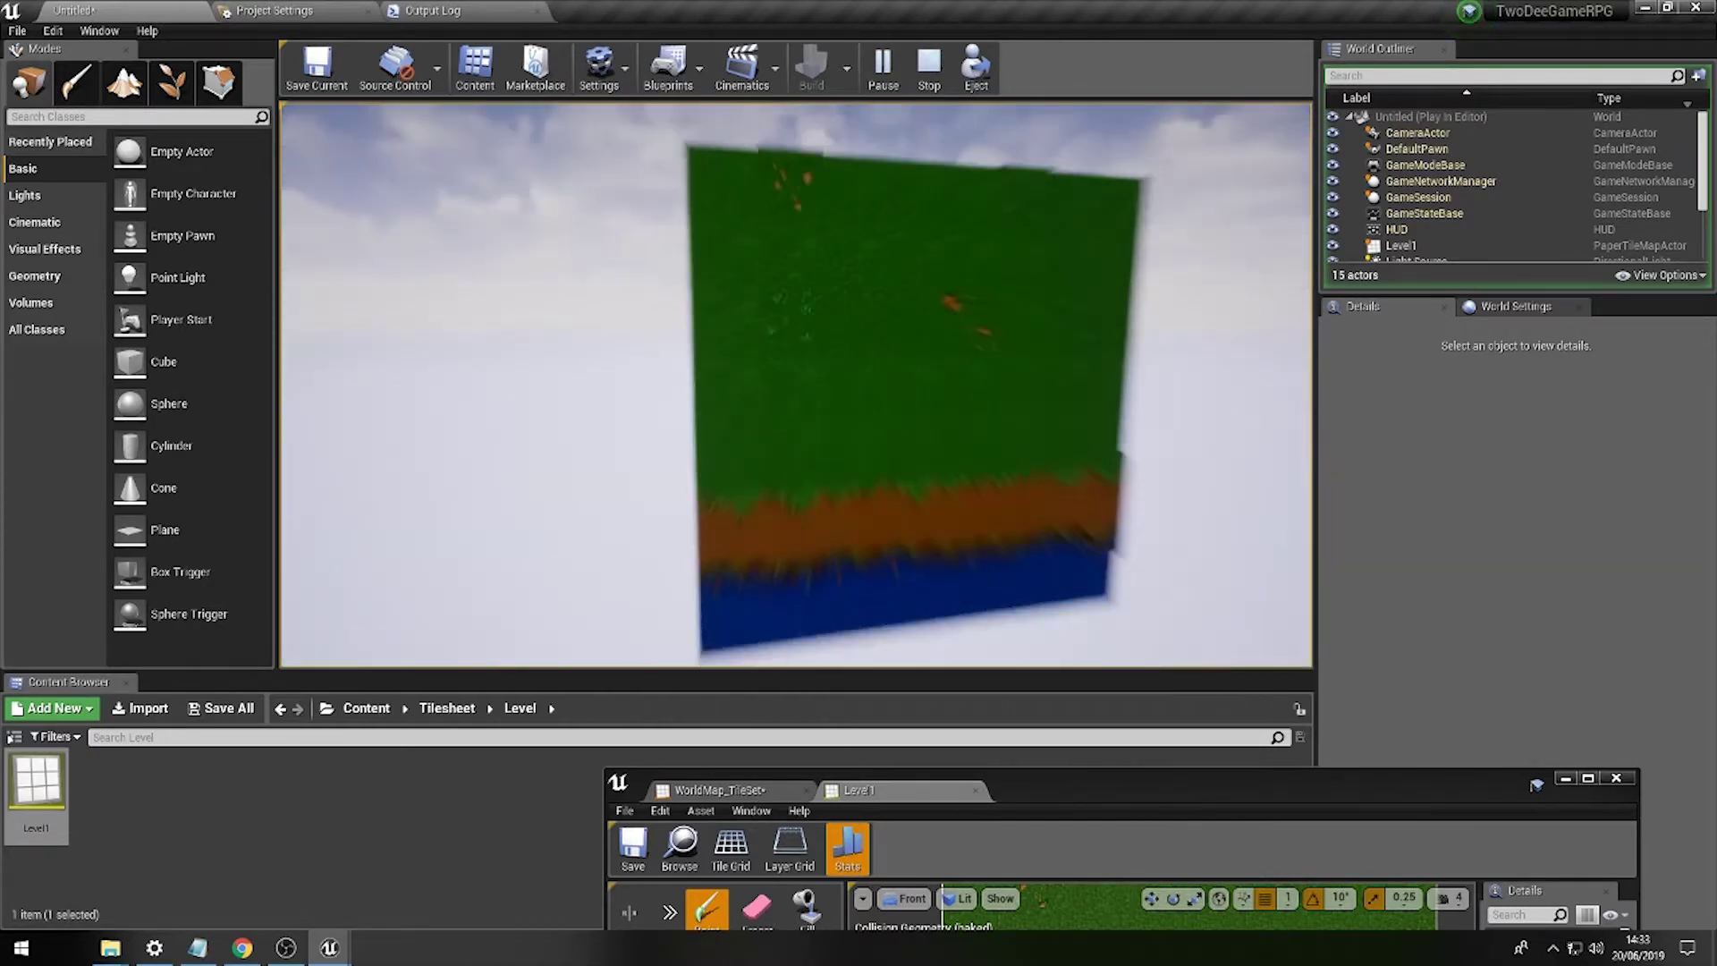
key(w)
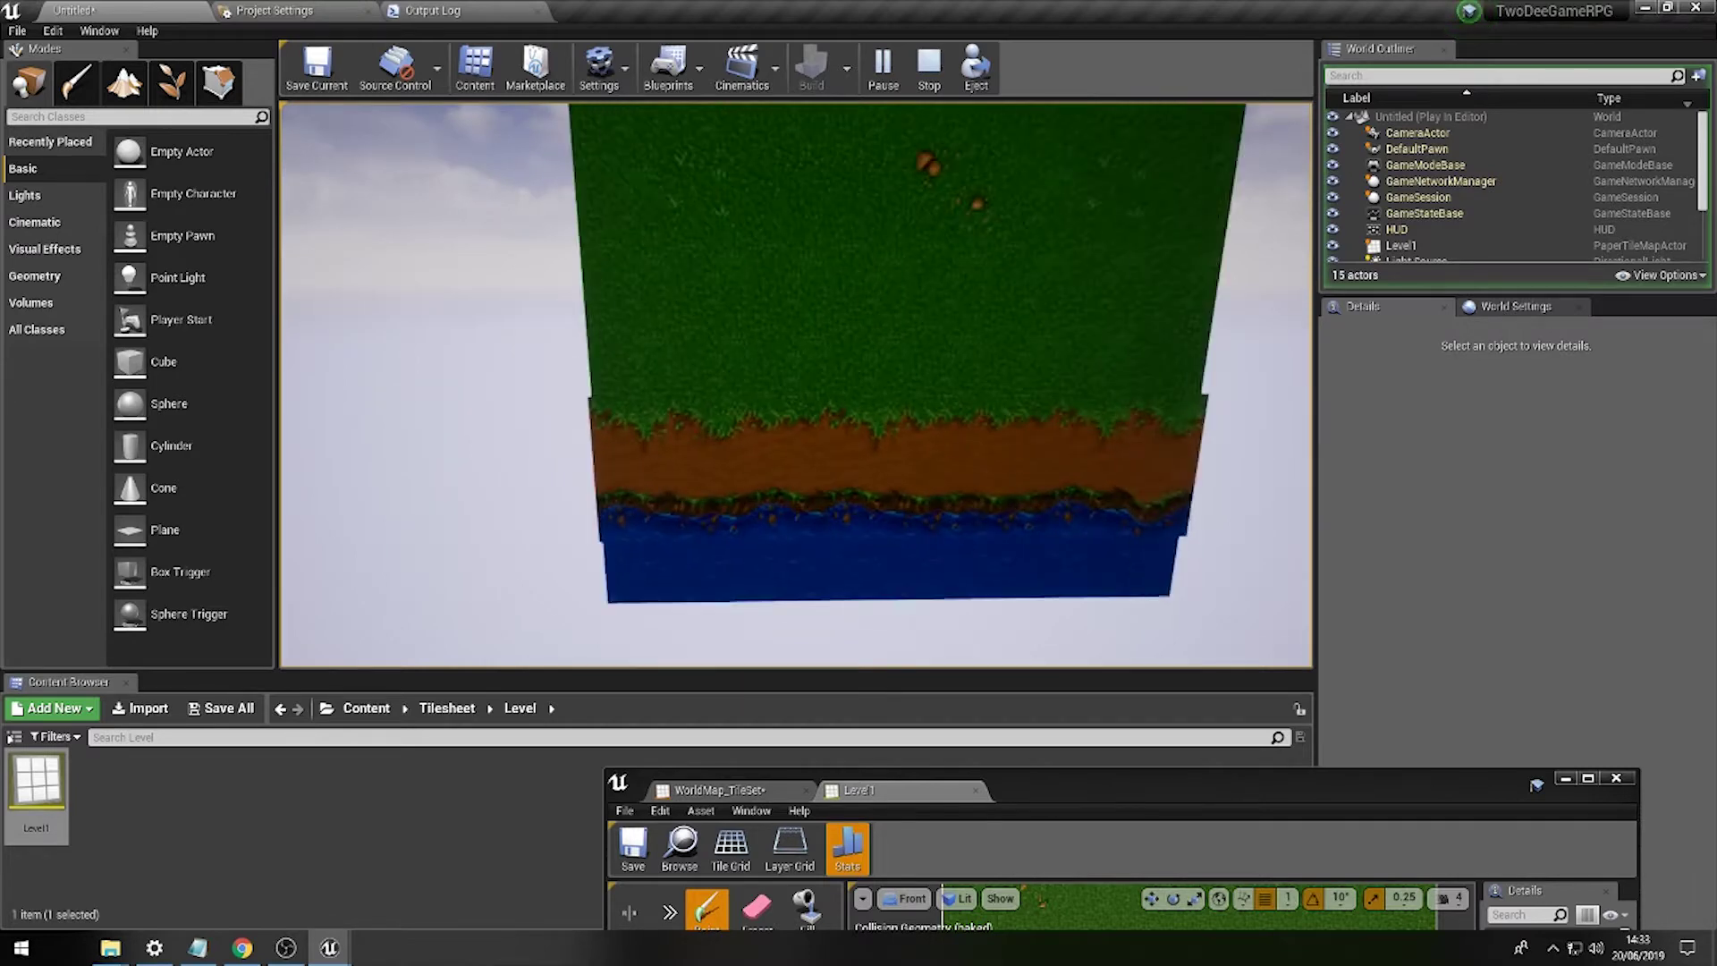
key(Escape)
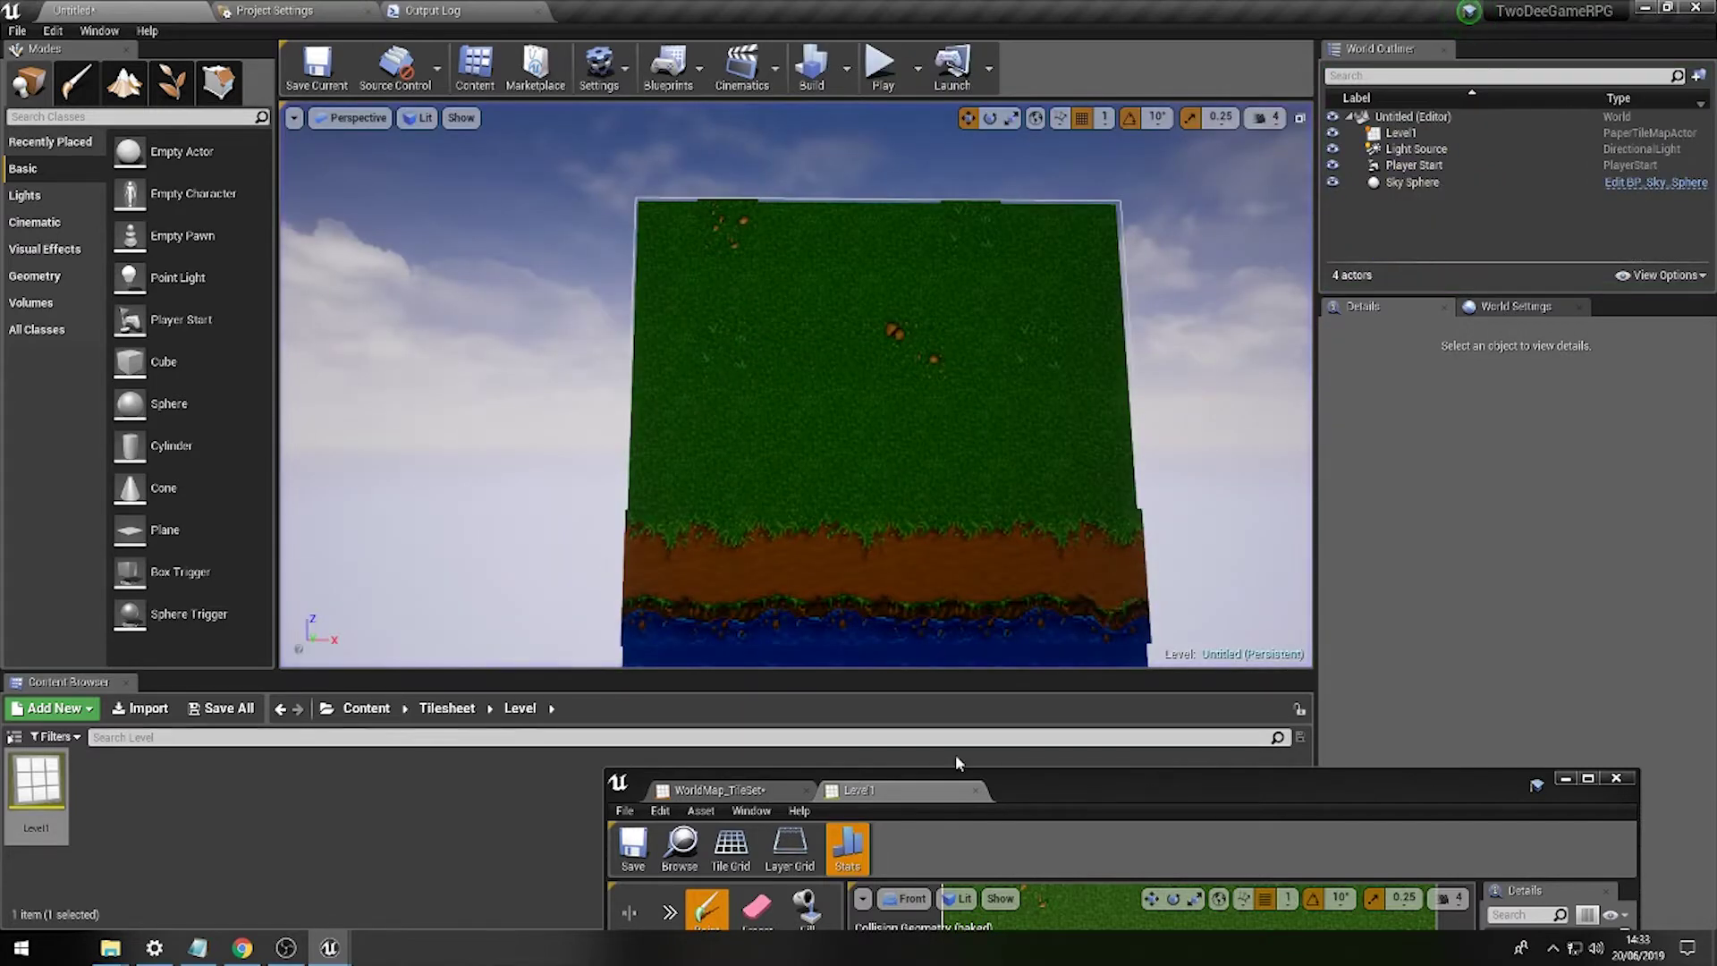
Return to the Level1 tile map, pick stone wall tile #27, and add a new layer named CollisionLayer.
double_click(1074, 785)
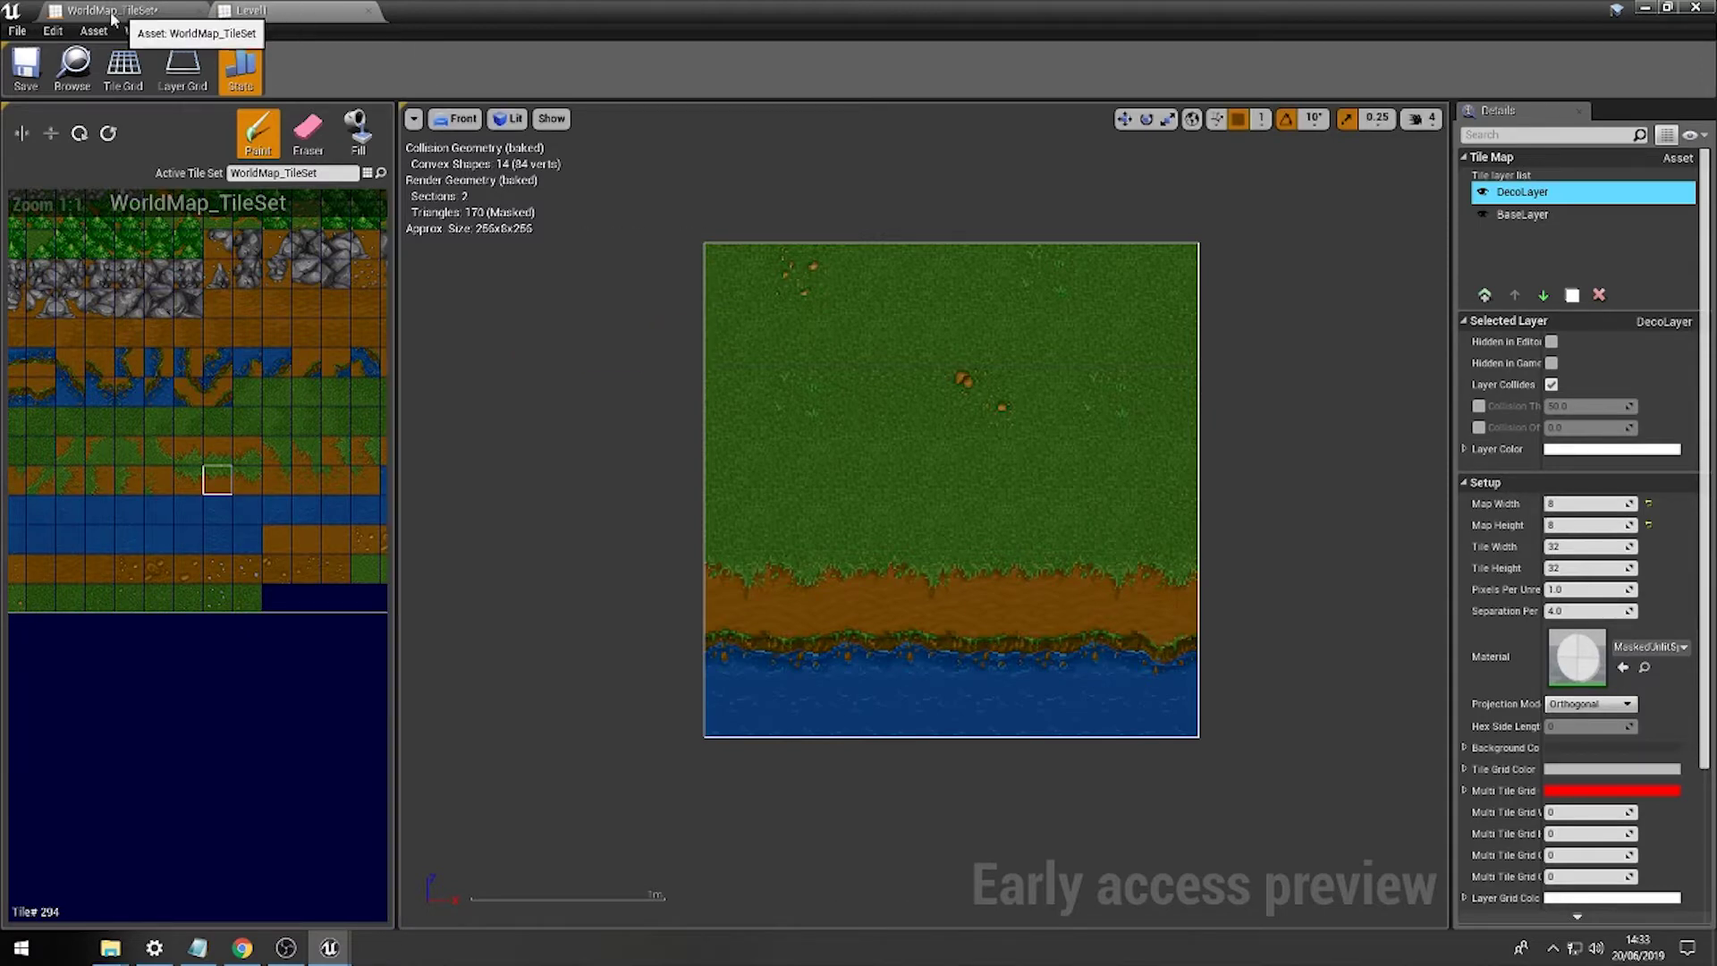
right_drag(239, 270, 184, 541)
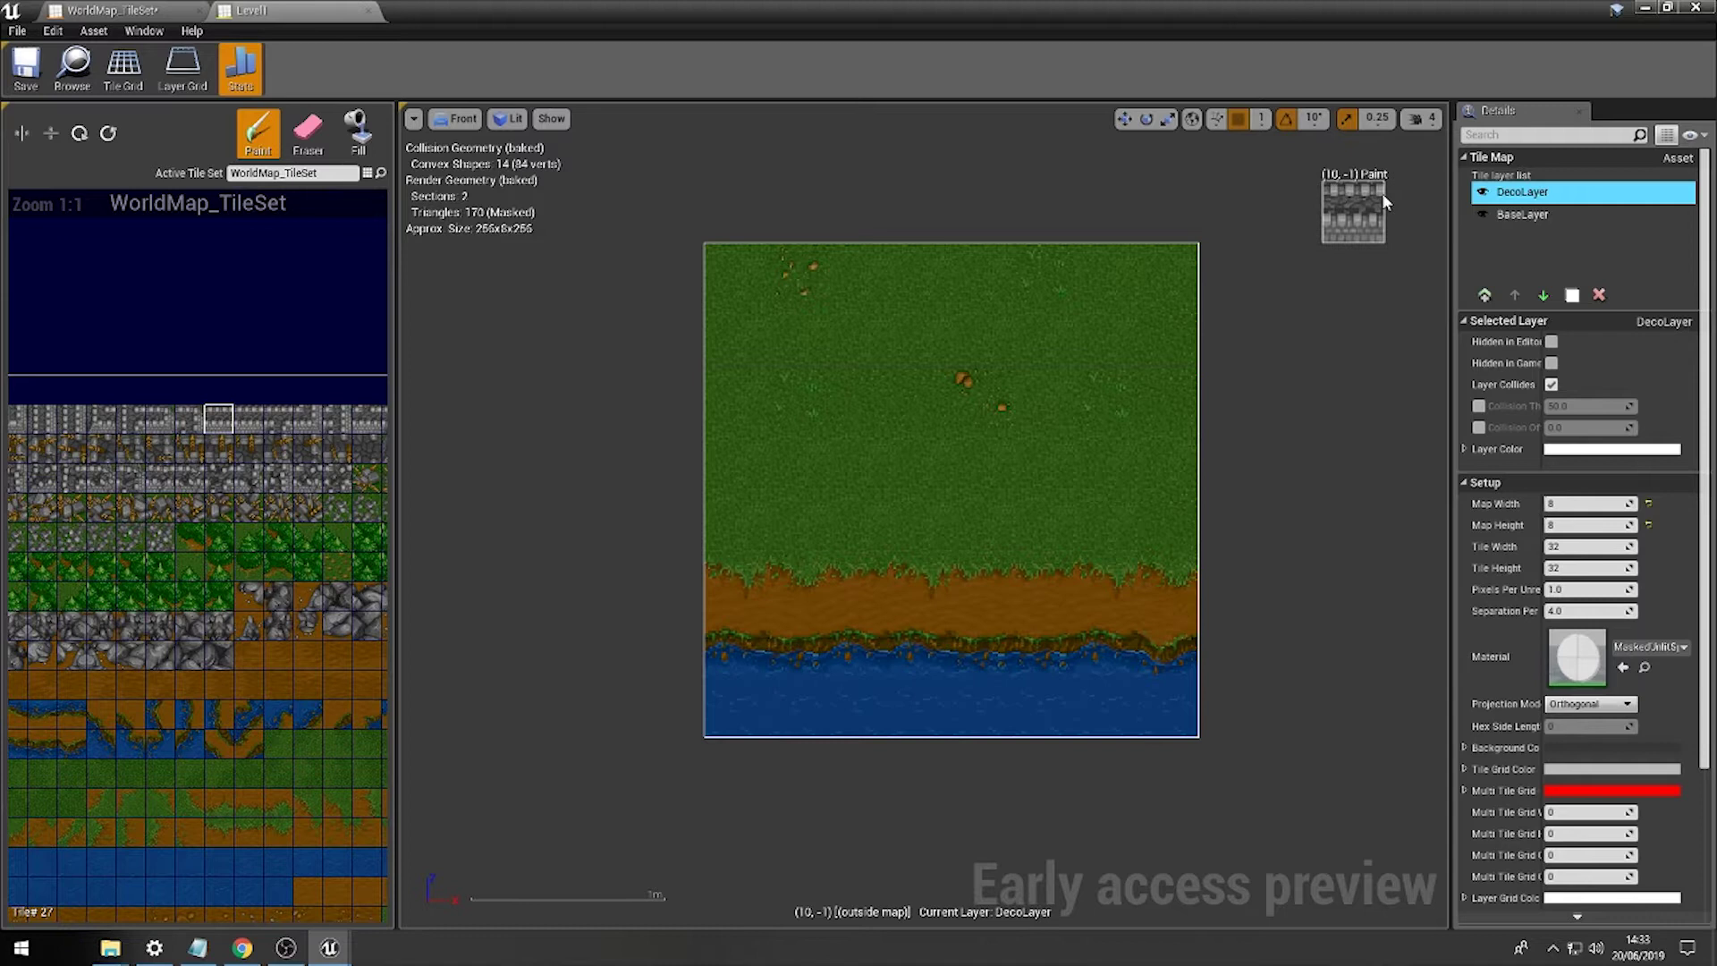
click(1491, 296)
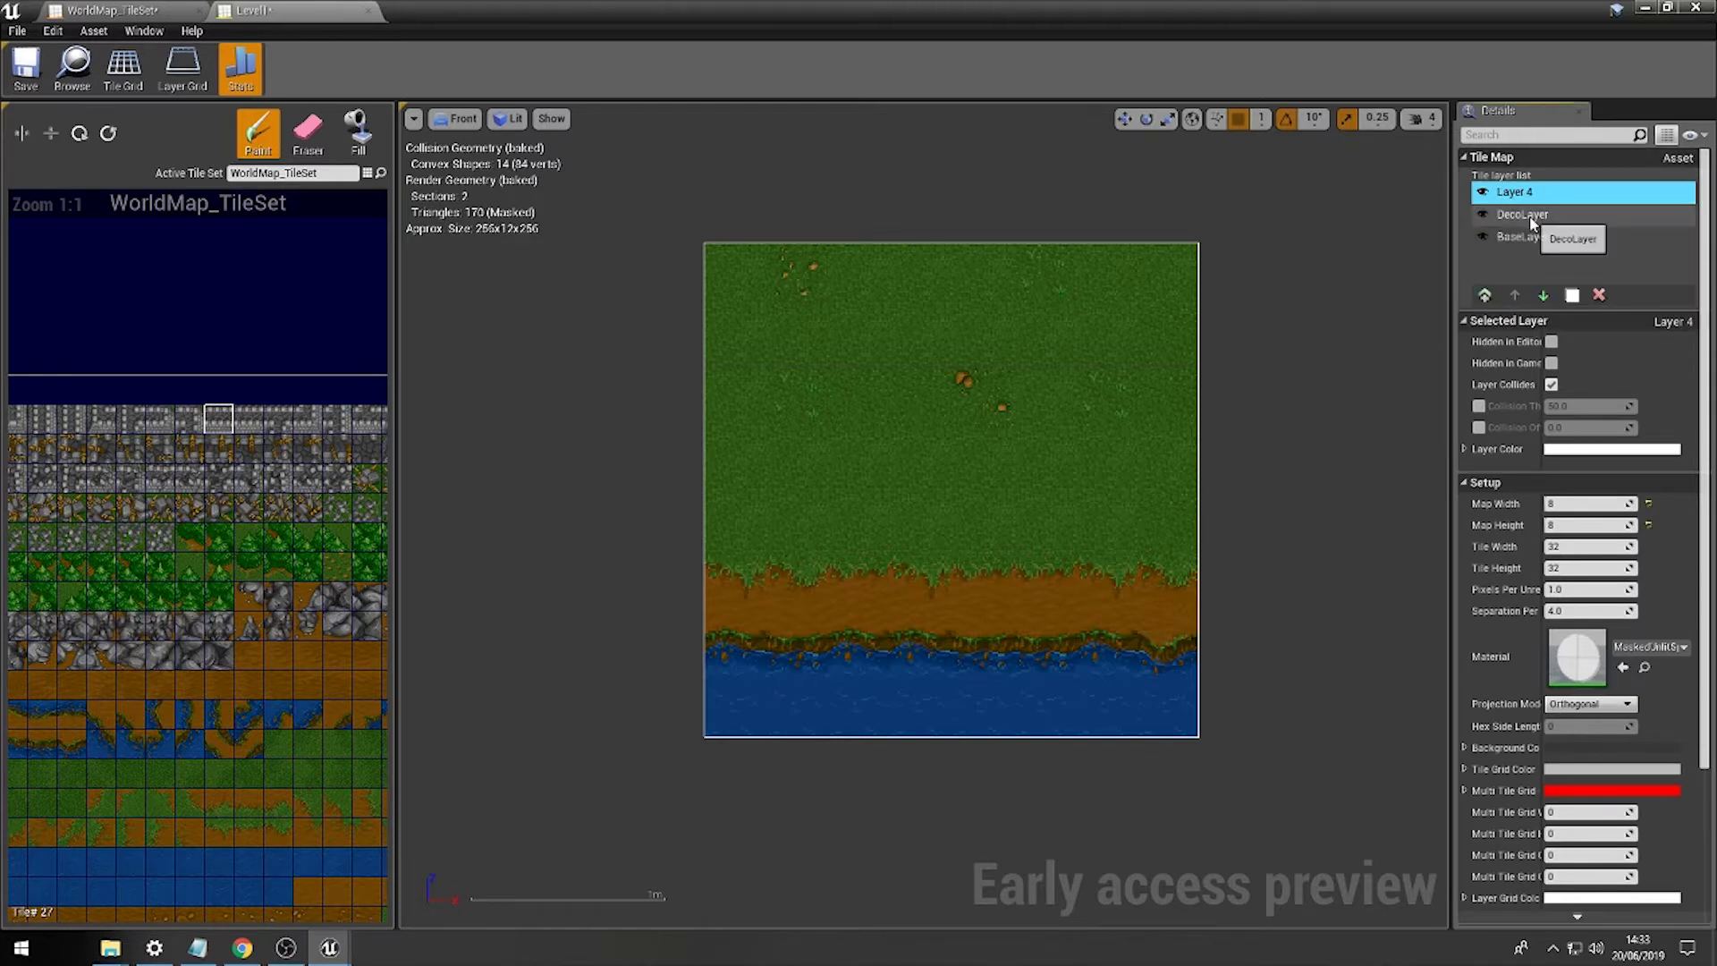
text(Collisi)
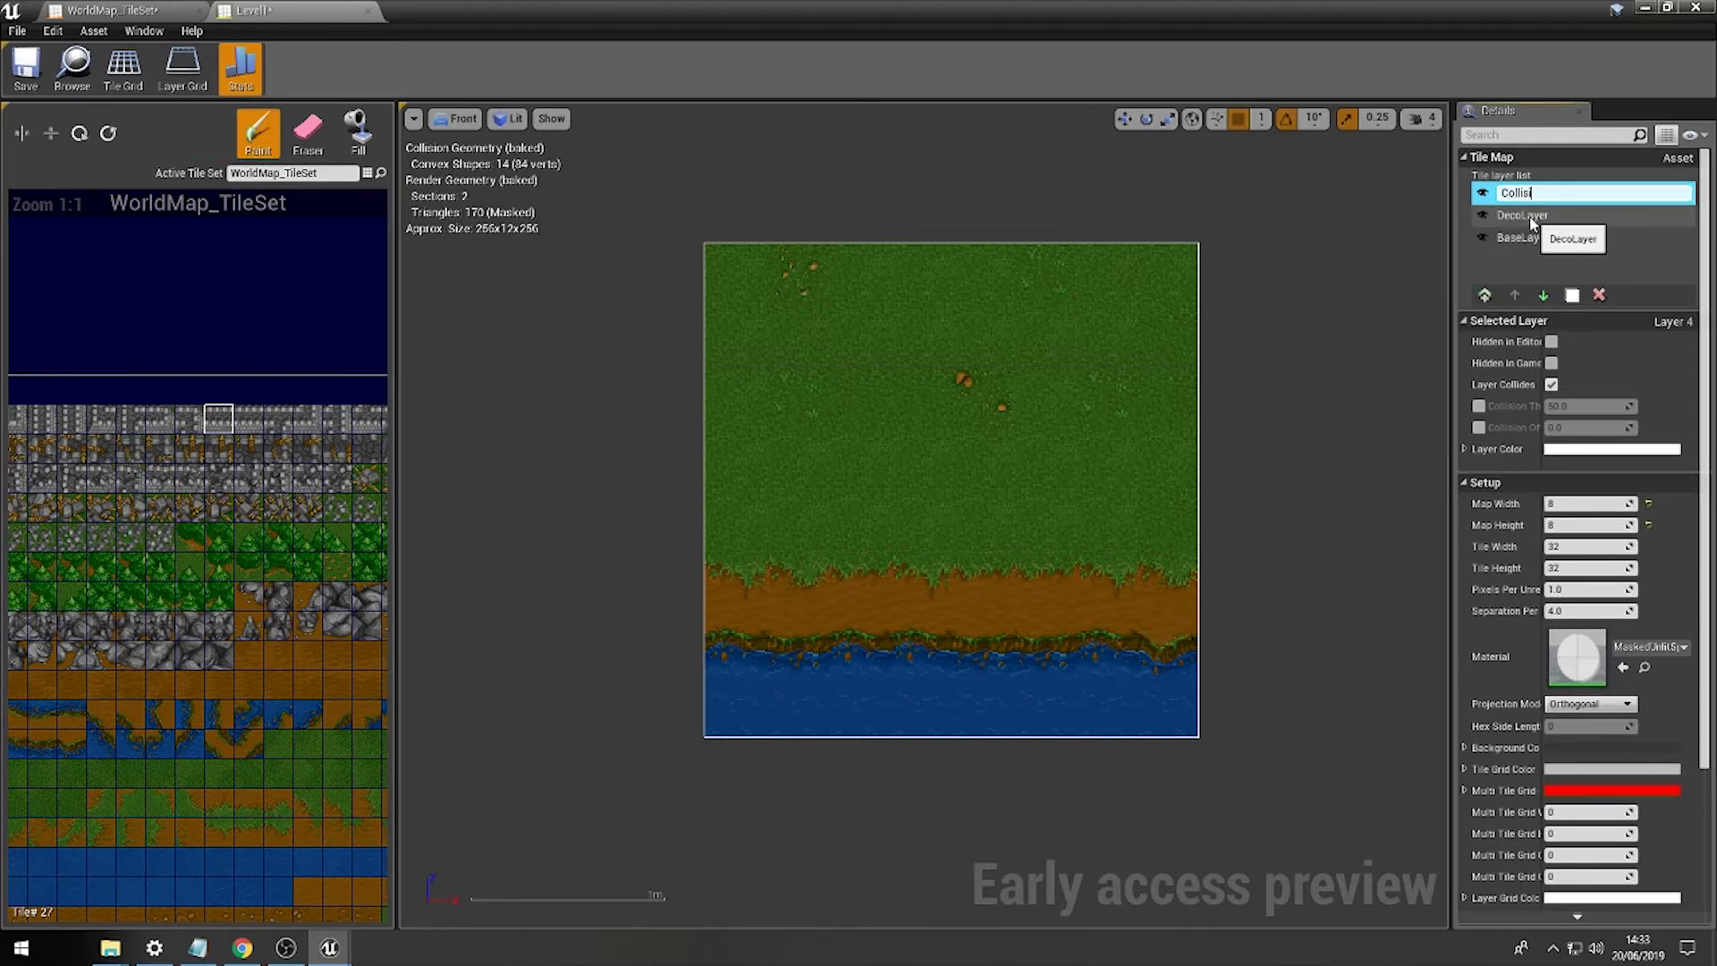
text(onLayer)
key(Return)
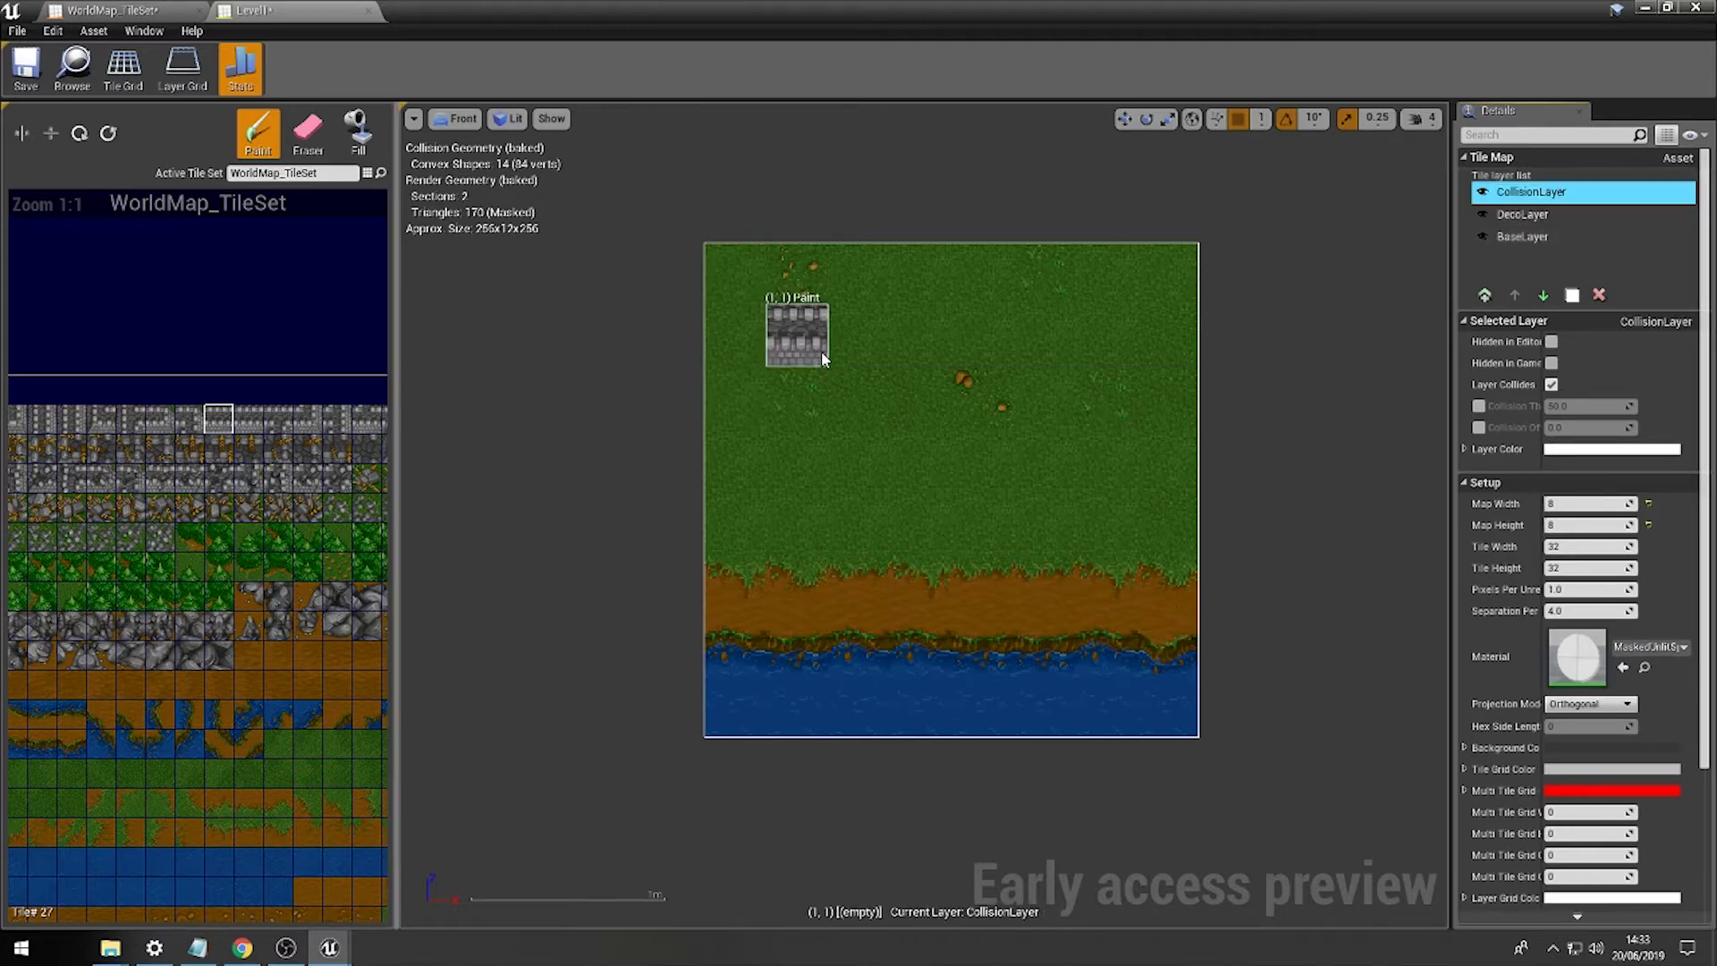
Add full-tile box collision to stone wall tiles #27 and #28 in WorldMap_TileSet.
right_drag(163, 425, 221, 457)
click(143, 9)
scroll(368, 341, up, 3)
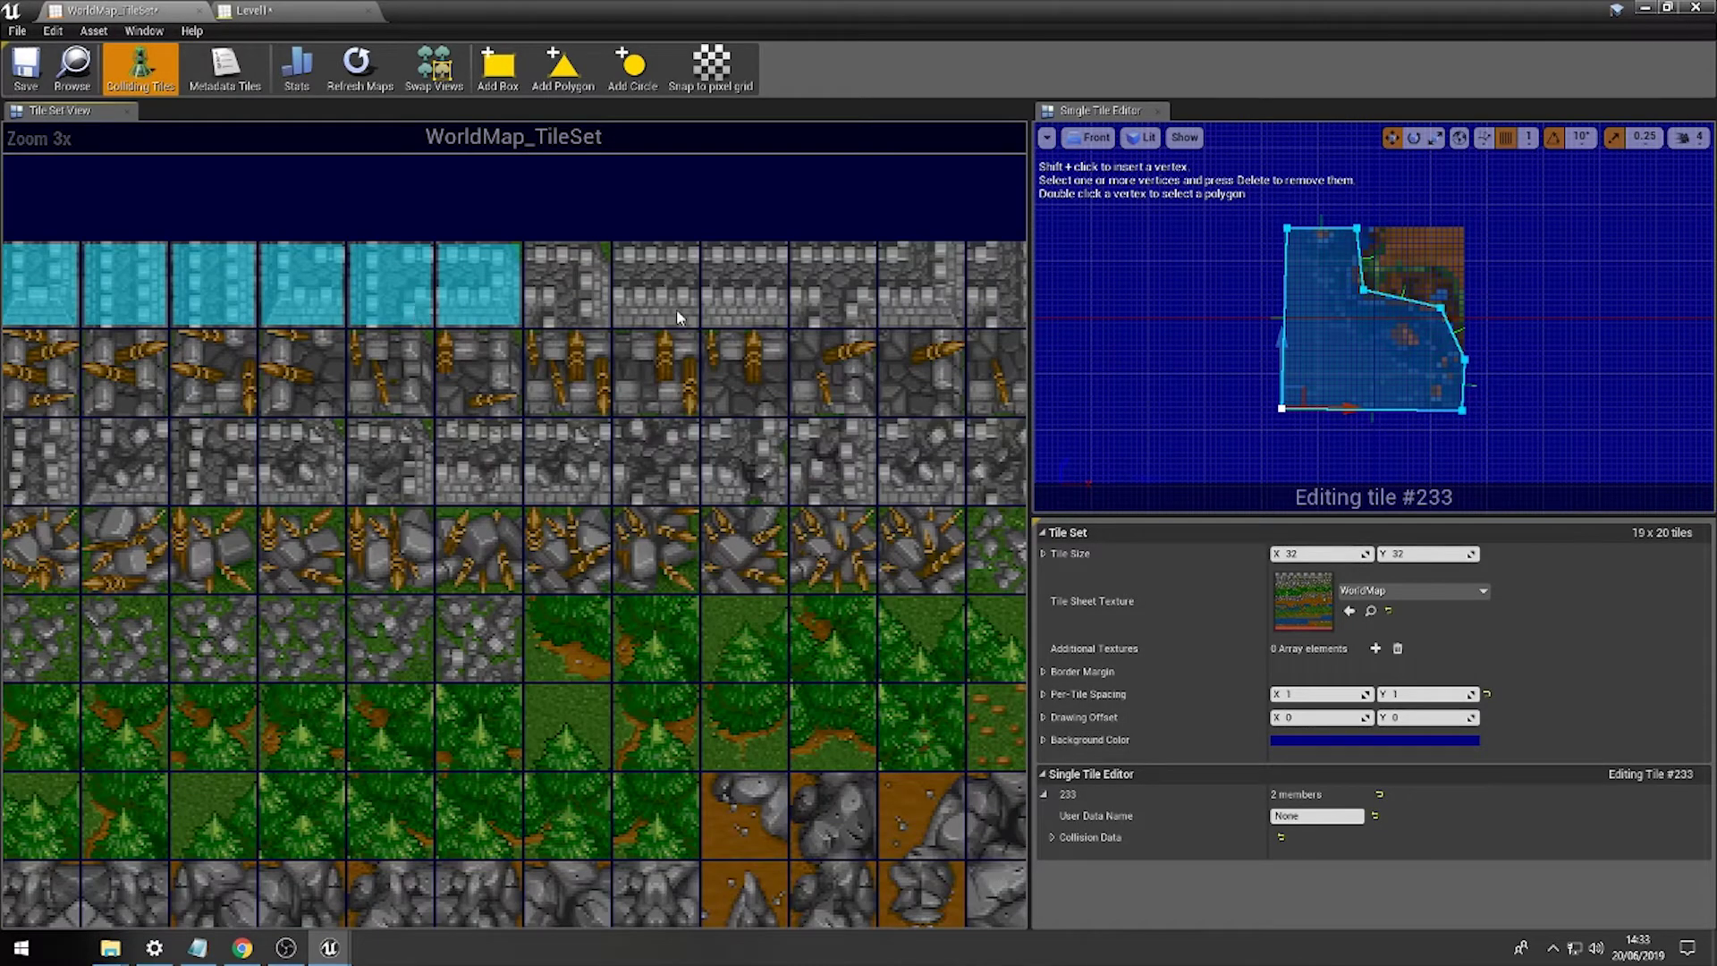
click(677, 300)
click(501, 62)
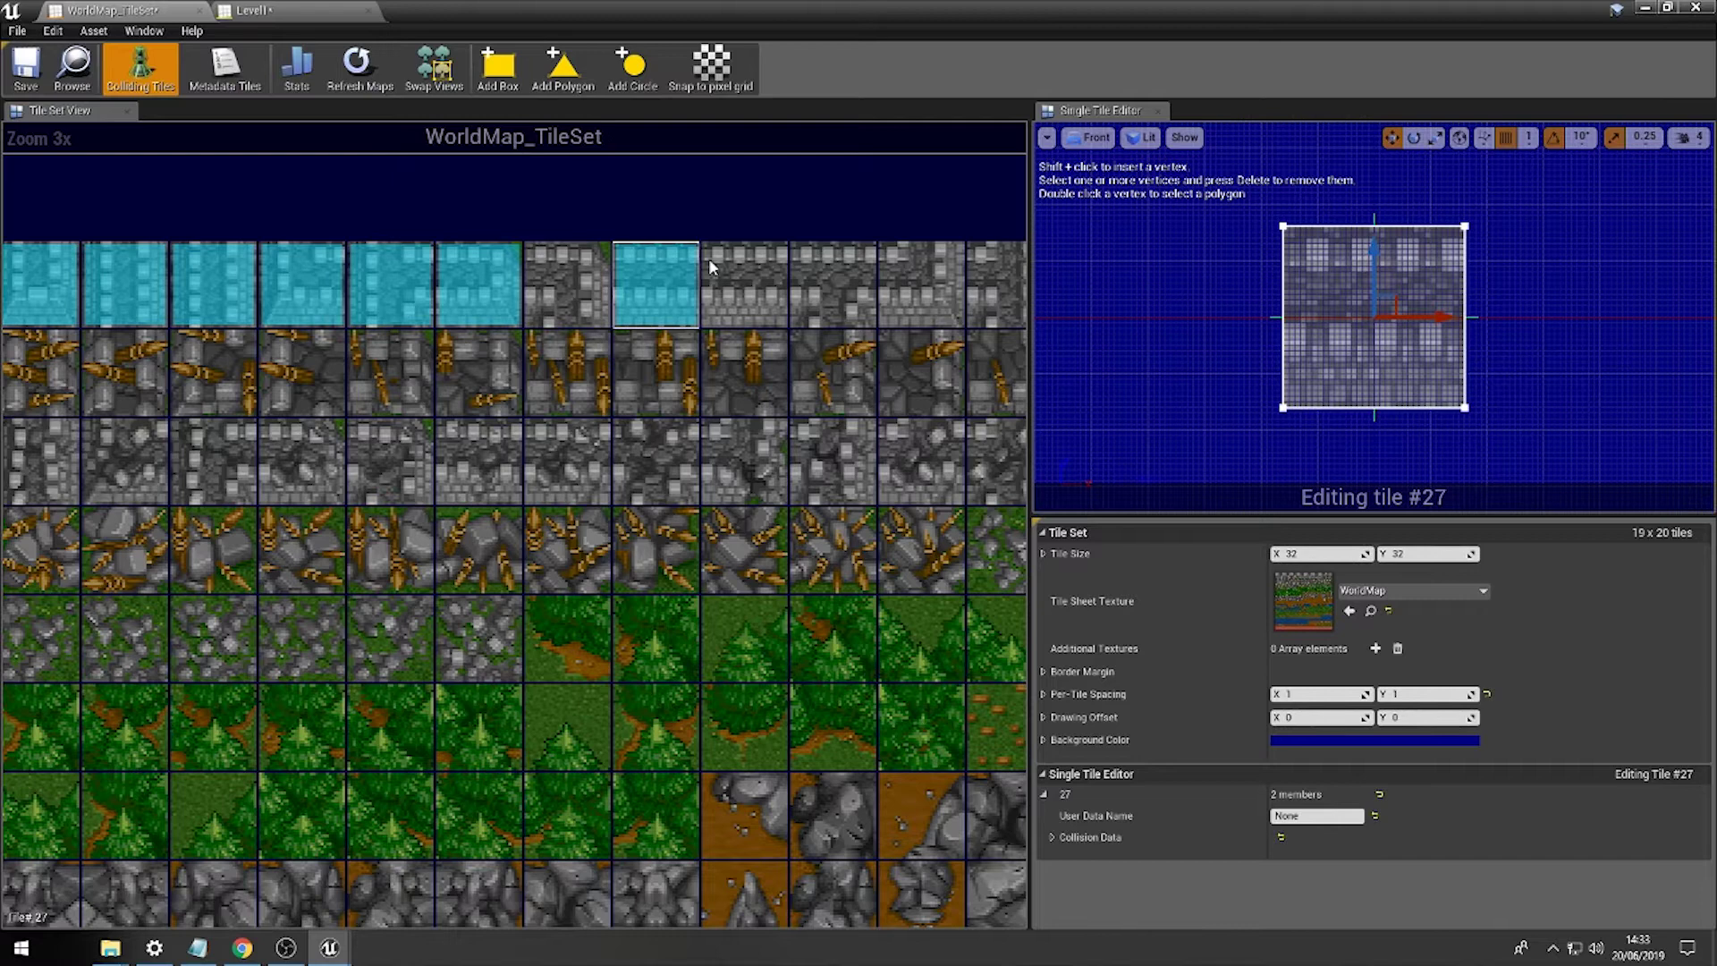
click(711, 259)
click(497, 76)
Paint stone wall tiles #27 and #28 across the Level1 map's first row on CollisionLayer and save the map.
click(253, 11)
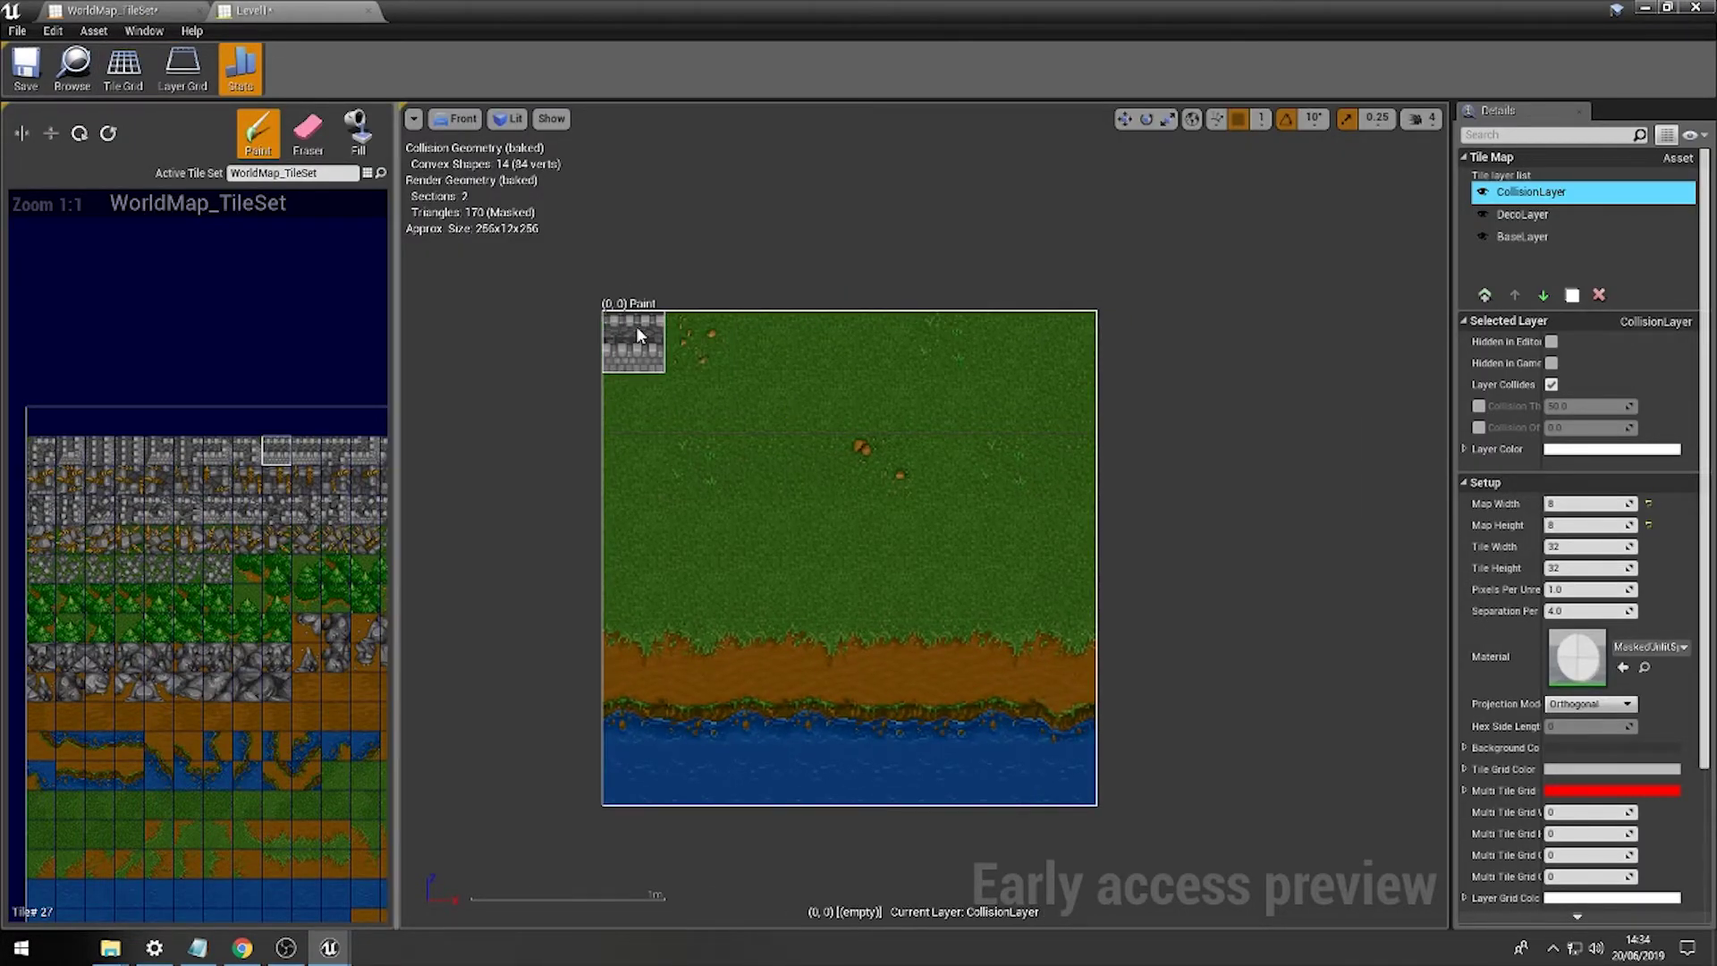
drag(636, 325, 812, 349)
click(305, 450)
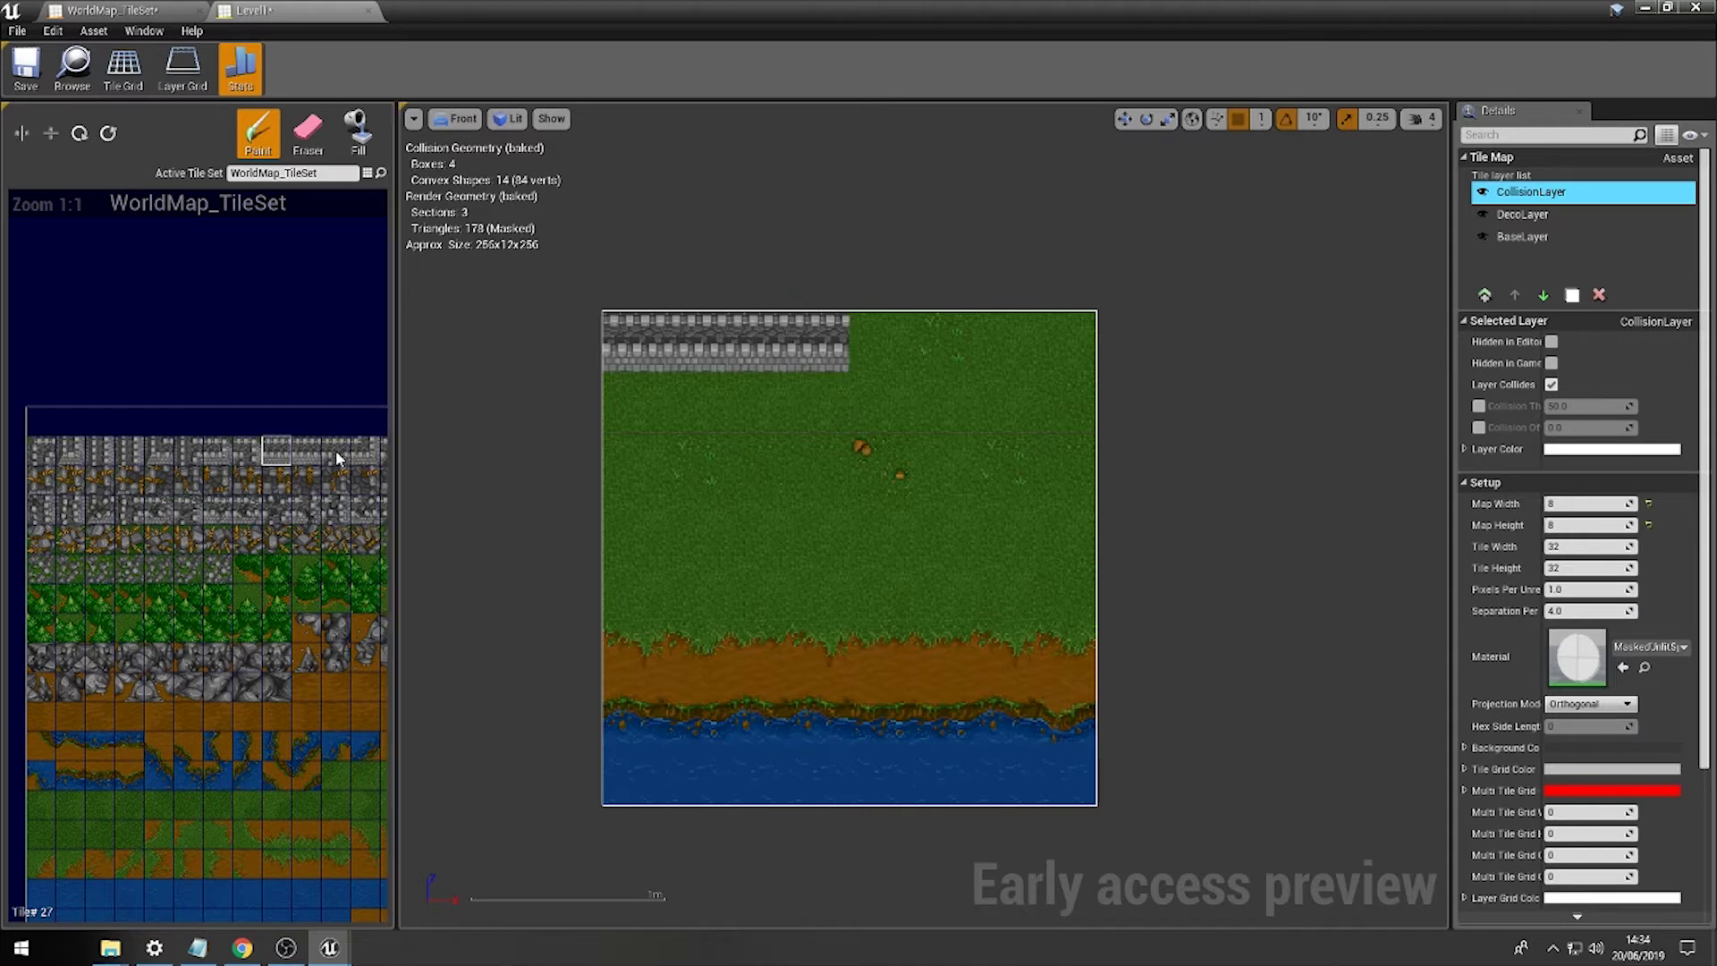
drag(1025, 344, 1067, 342)
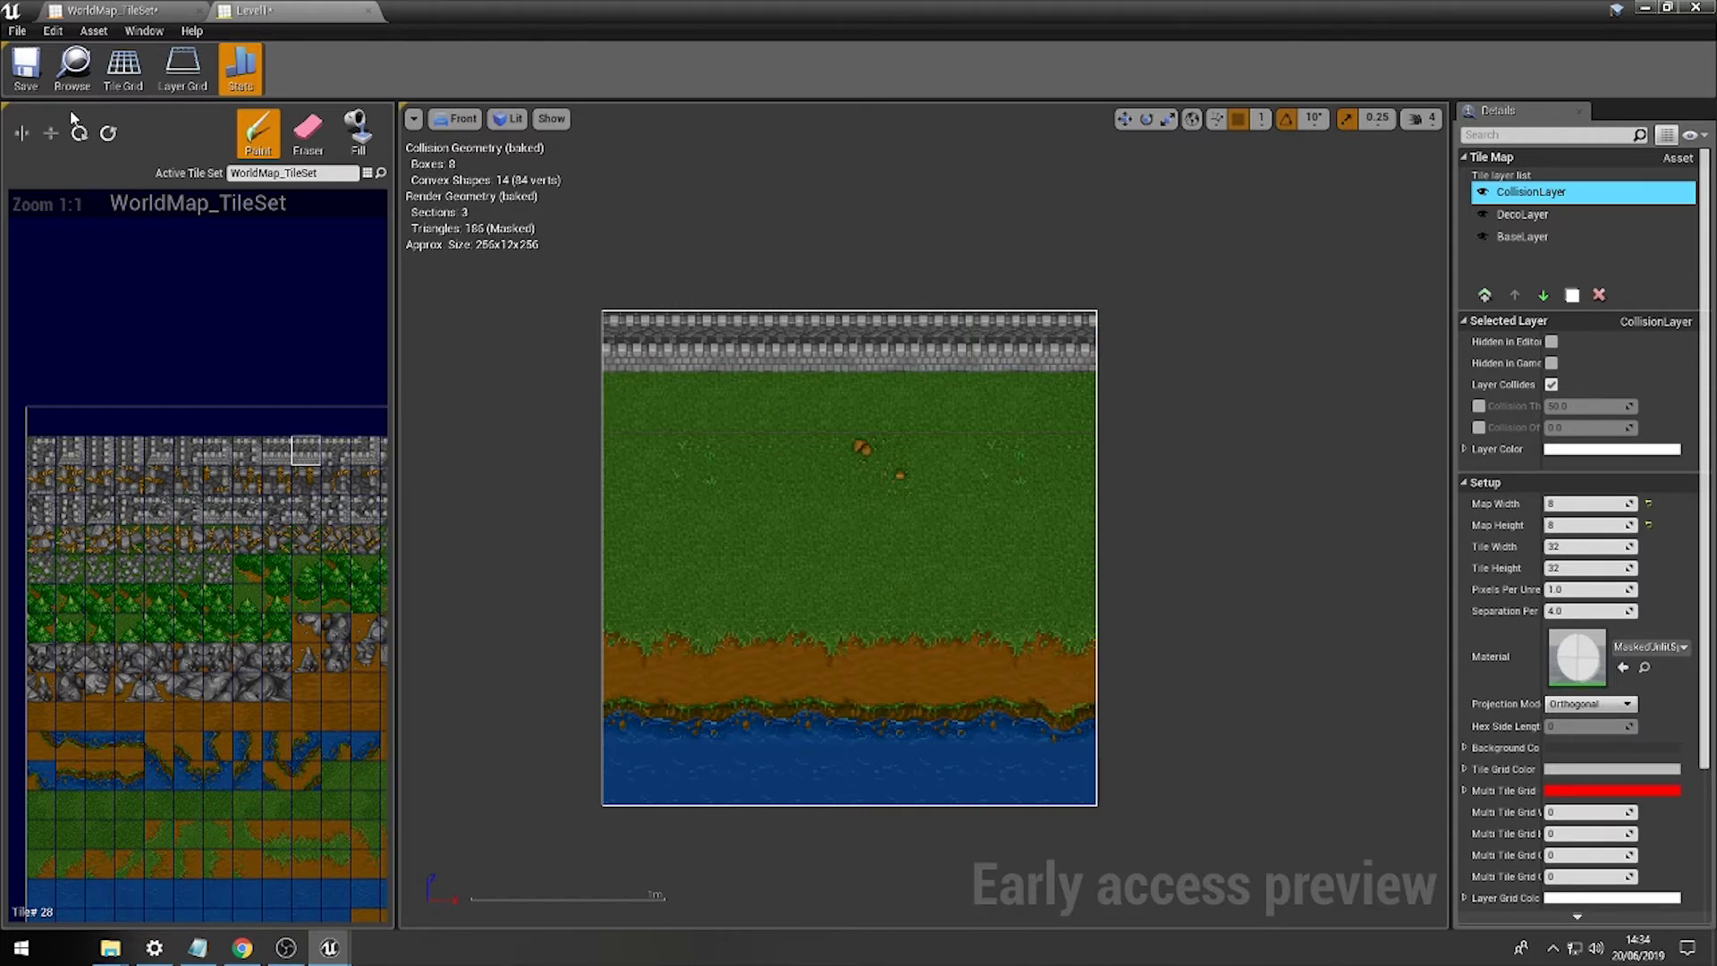
click(27, 89)
Examine the placed Level1 tile map with its stone wall in the main level viewport.
drag(964, 7, 1047, 718)
right_drag(897, 306, 1153, 246)
right_drag(796, 260, 808, 328)
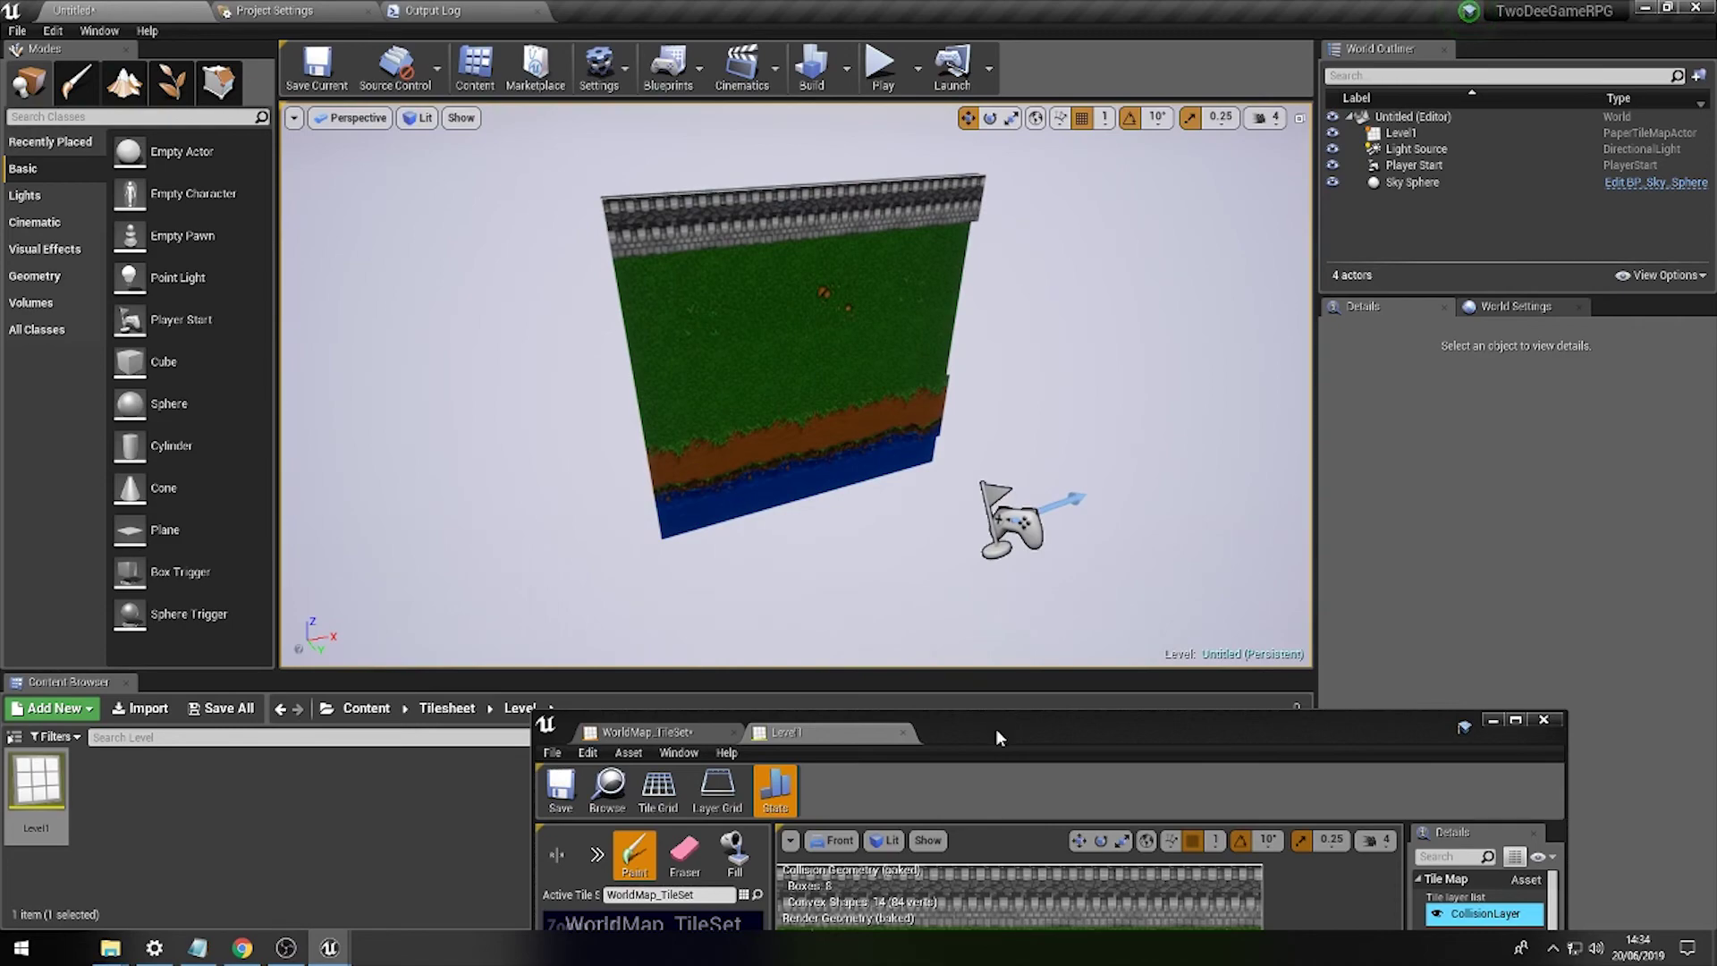